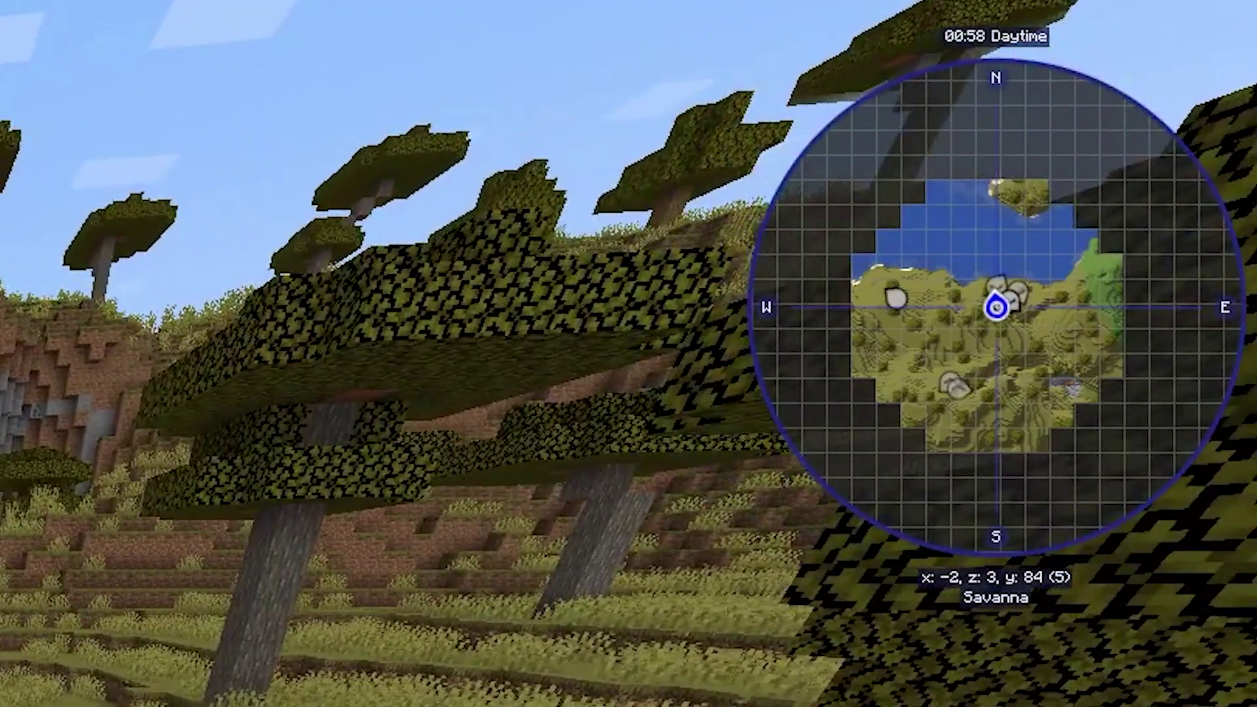
# - Preview the JourneyMap full map in-game, then read down the JourneyMap install guide
pyautogui.press('j')
pyautogui.click(1208, 45)
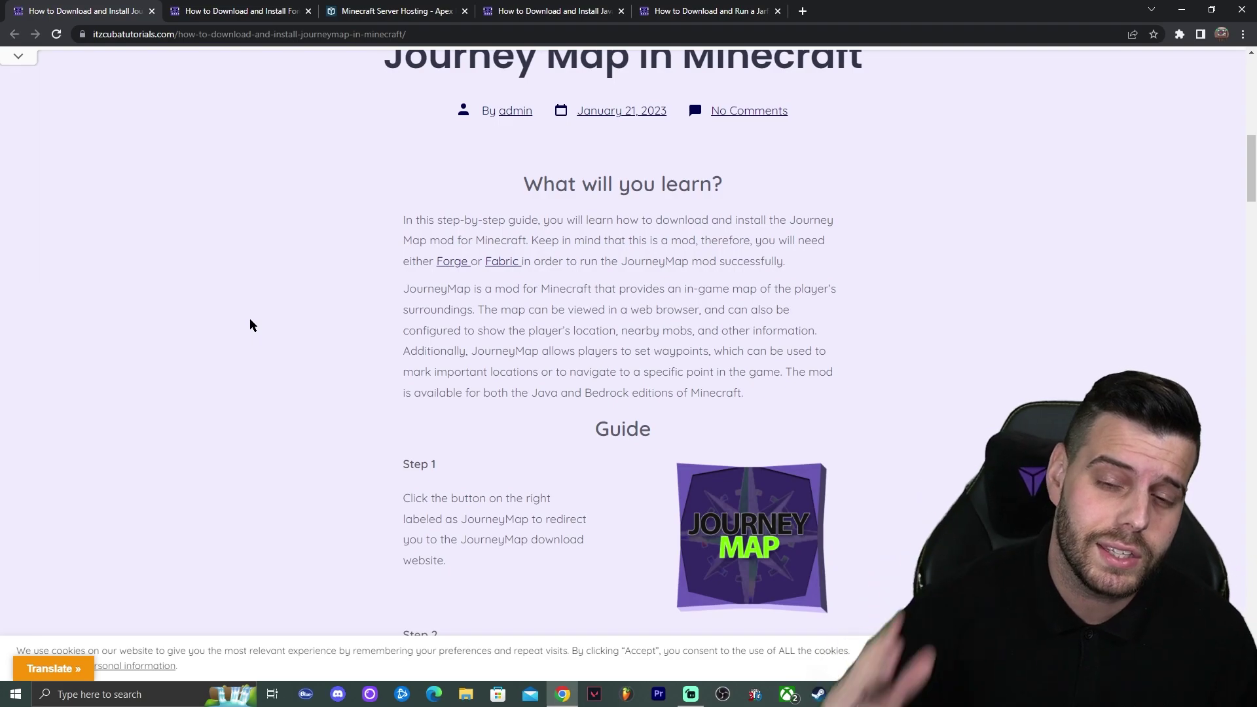
pyautogui.scroll(6, 281, 322)
pyautogui.scroll(-3, 406, 314)
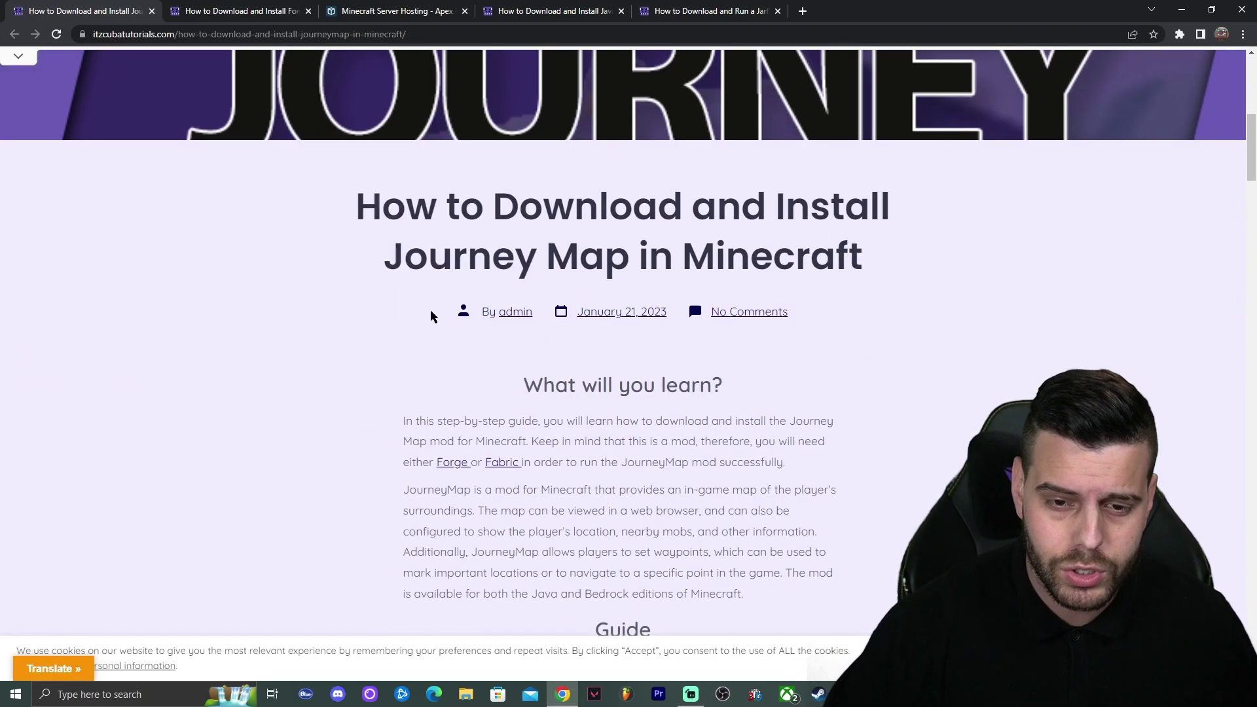
pyautogui.scroll(-8, 431, 309)
pyautogui.scroll(-3, 559, 226)
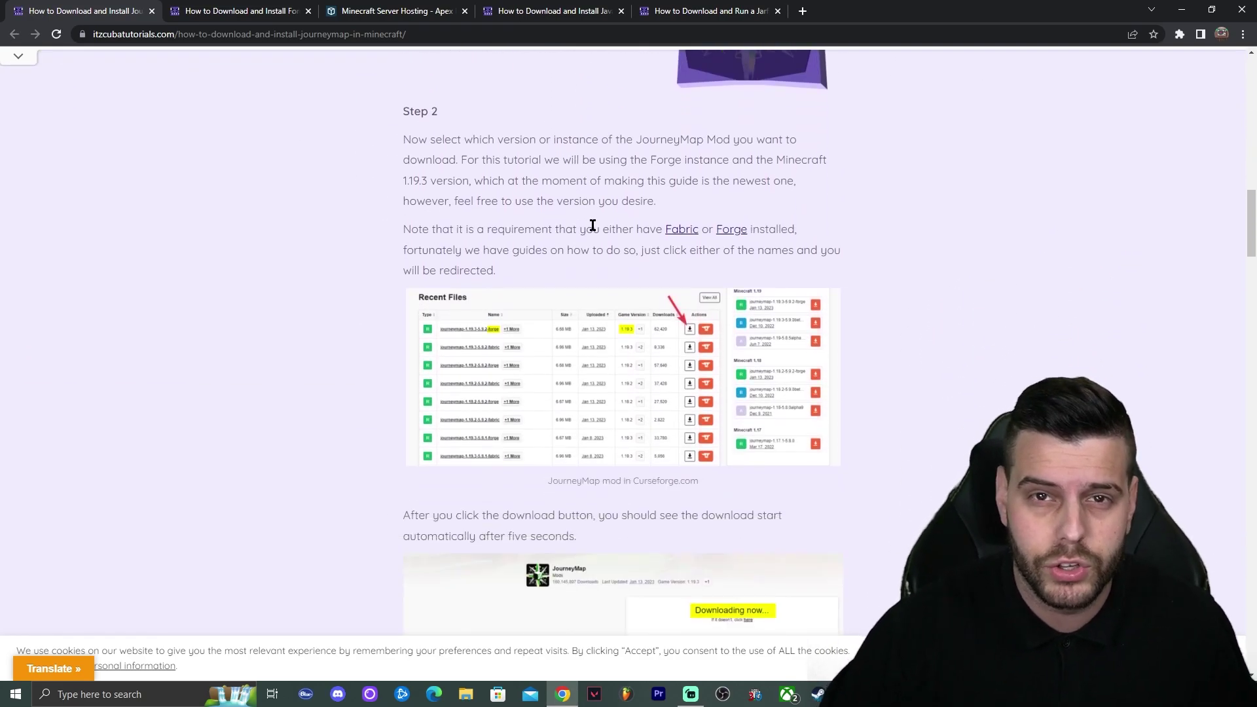
pyautogui.scroll(-10, 592, 226)
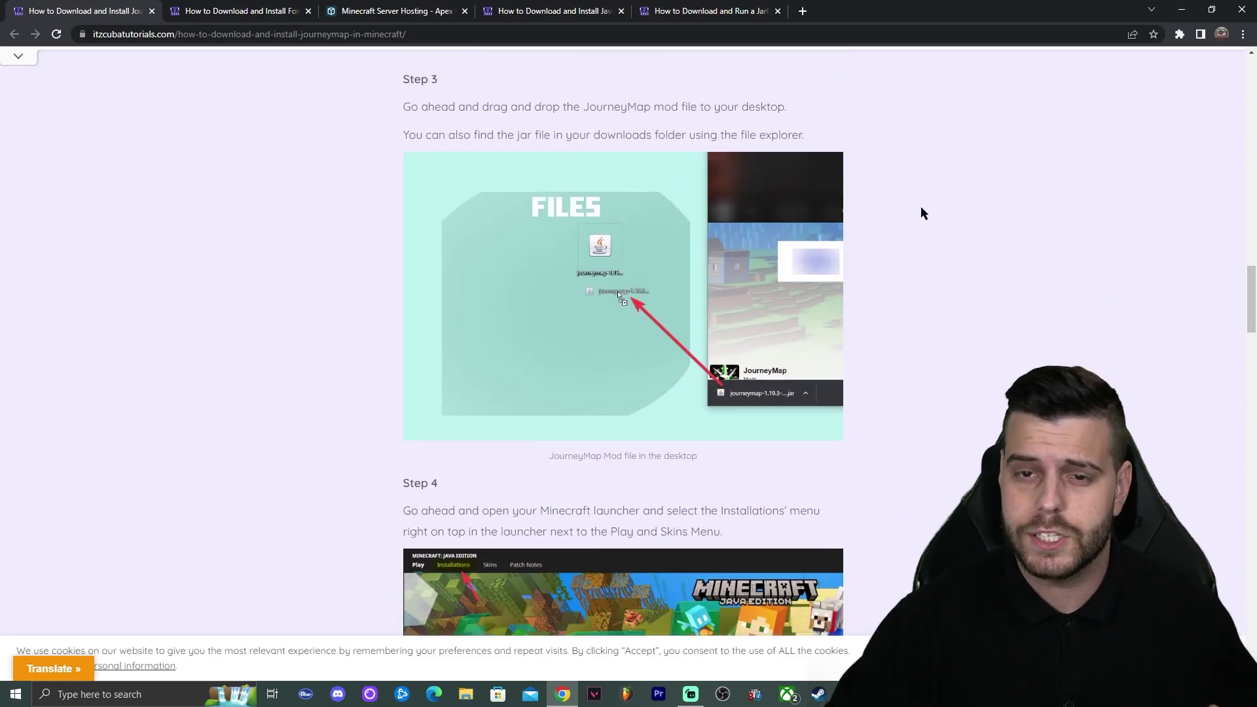
pyautogui.scroll(-10, 922, 213)
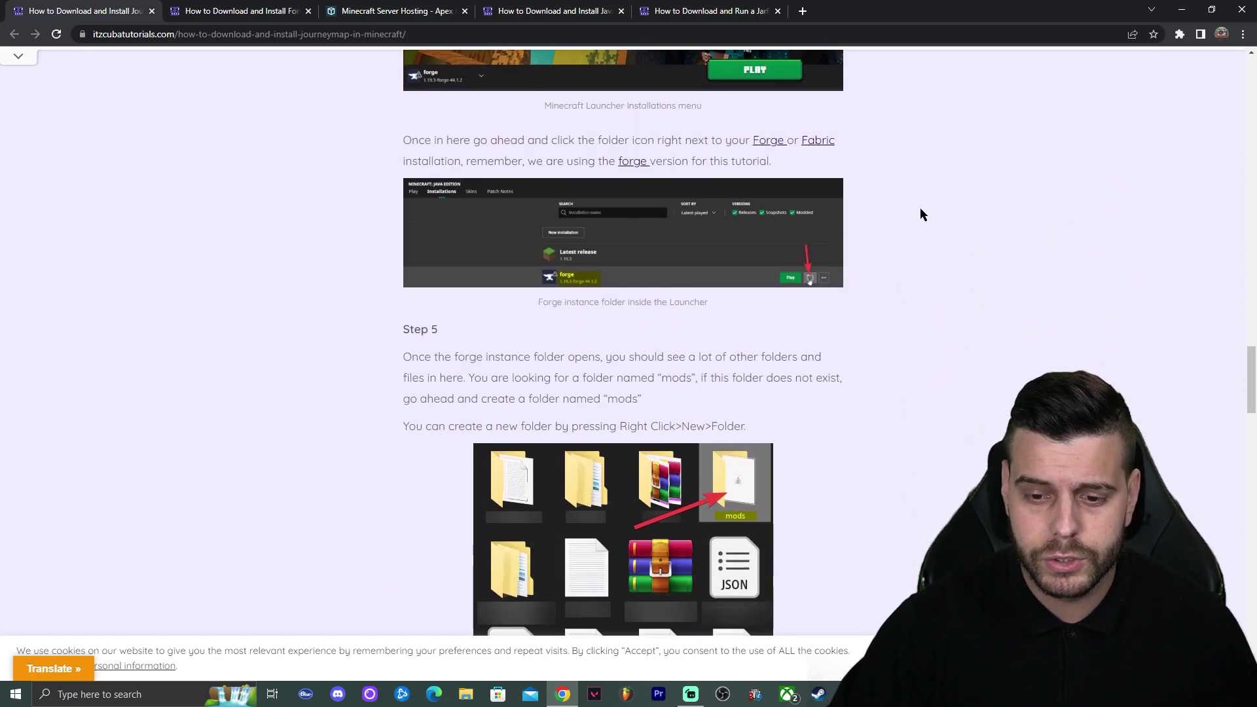
pyautogui.scroll(-4, 919, 216)
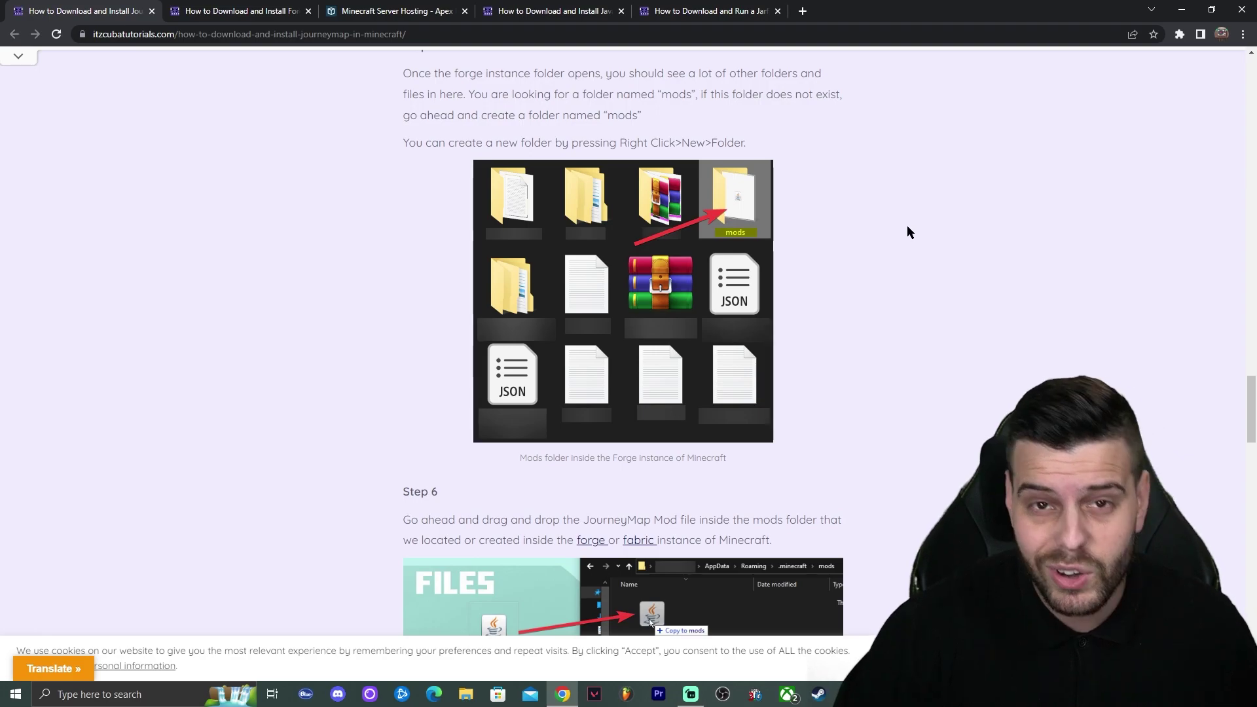
# - Open the CurseForge JourneyMap files page from the guide's Step 1 image link
pyautogui.scroll(10, 875, 203)
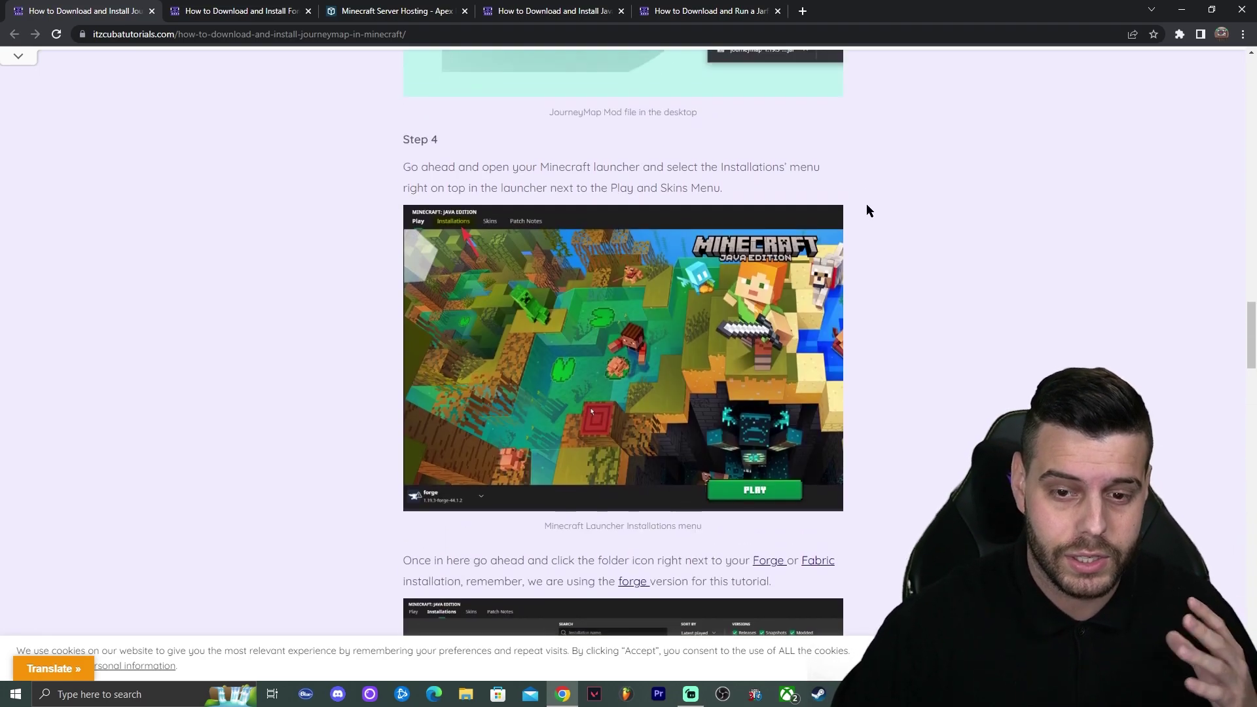
pyautogui.scroll(15, 866, 205)
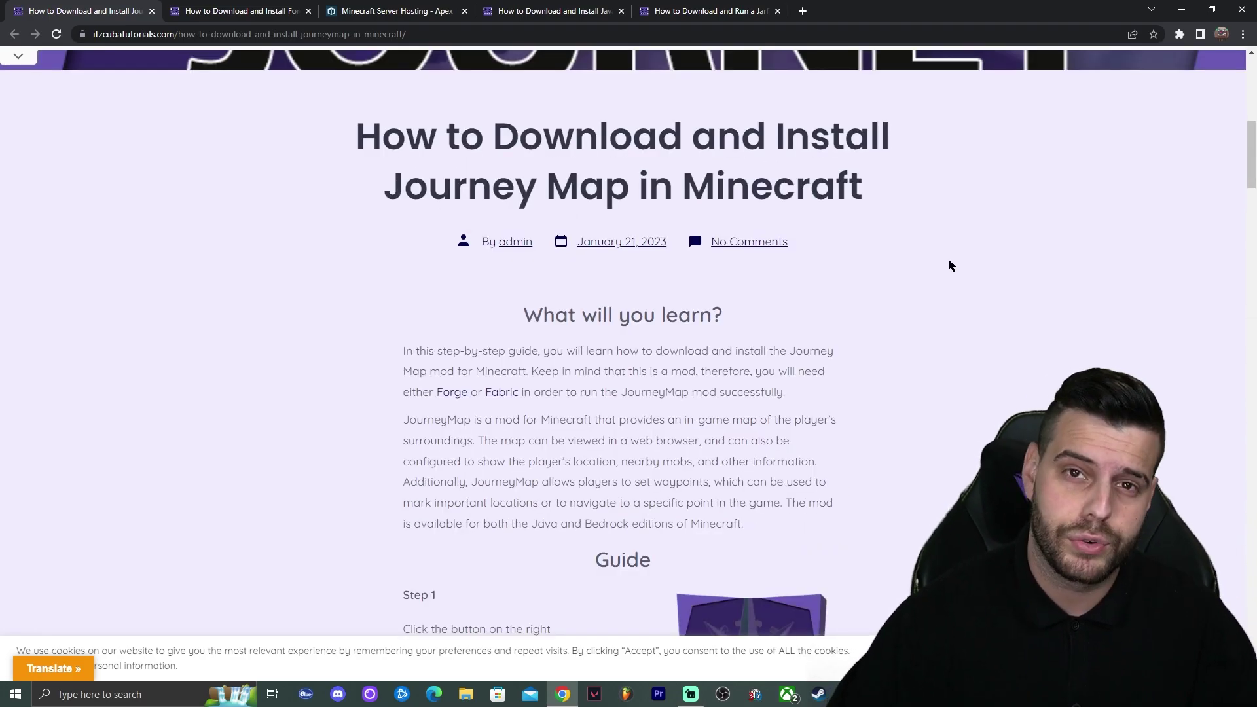
pyautogui.scroll(2, 845, 315)
pyautogui.scroll(-3, 920, 315)
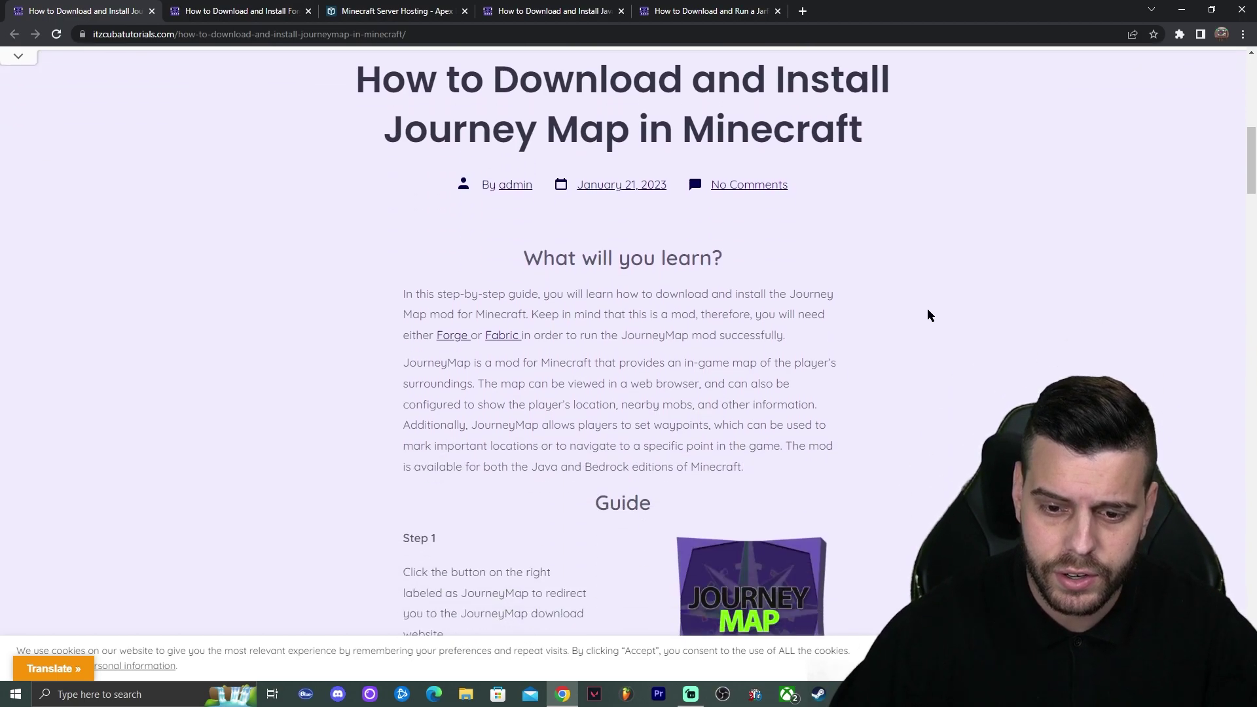
pyautogui.scroll(-3, 928, 315)
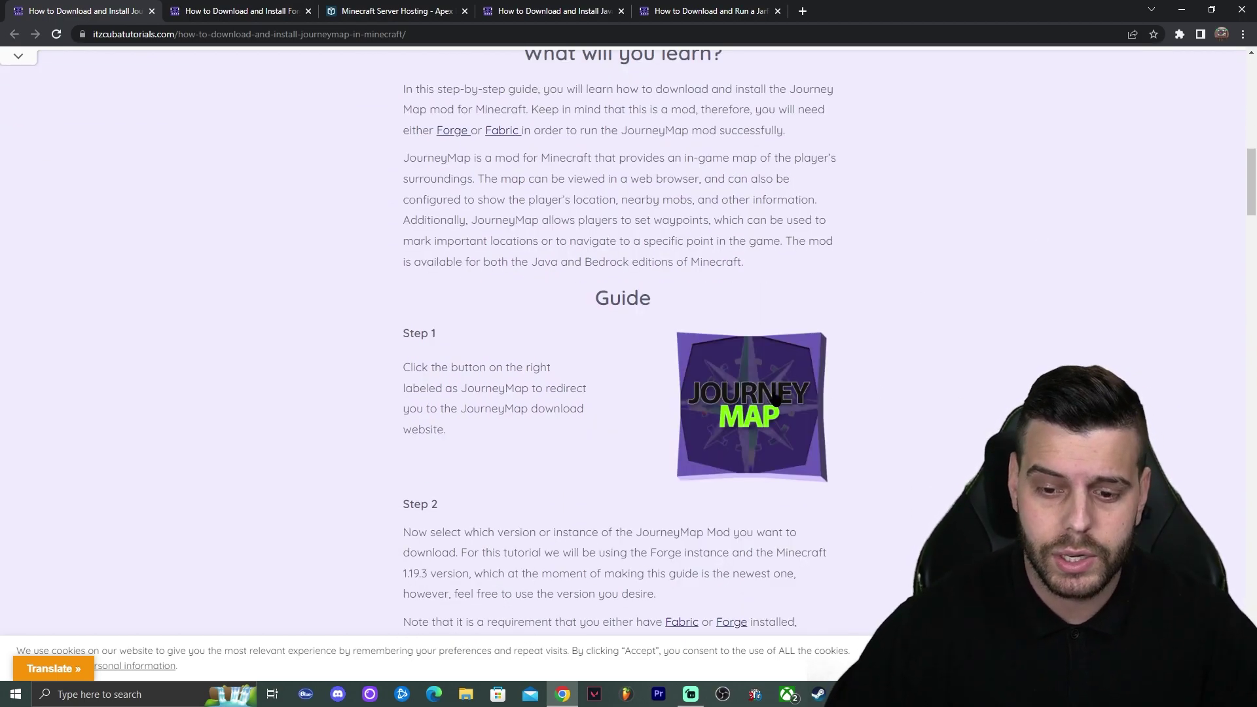
pyautogui.scroll(7, 723, 287)
pyautogui.scroll(-5, 853, 247)
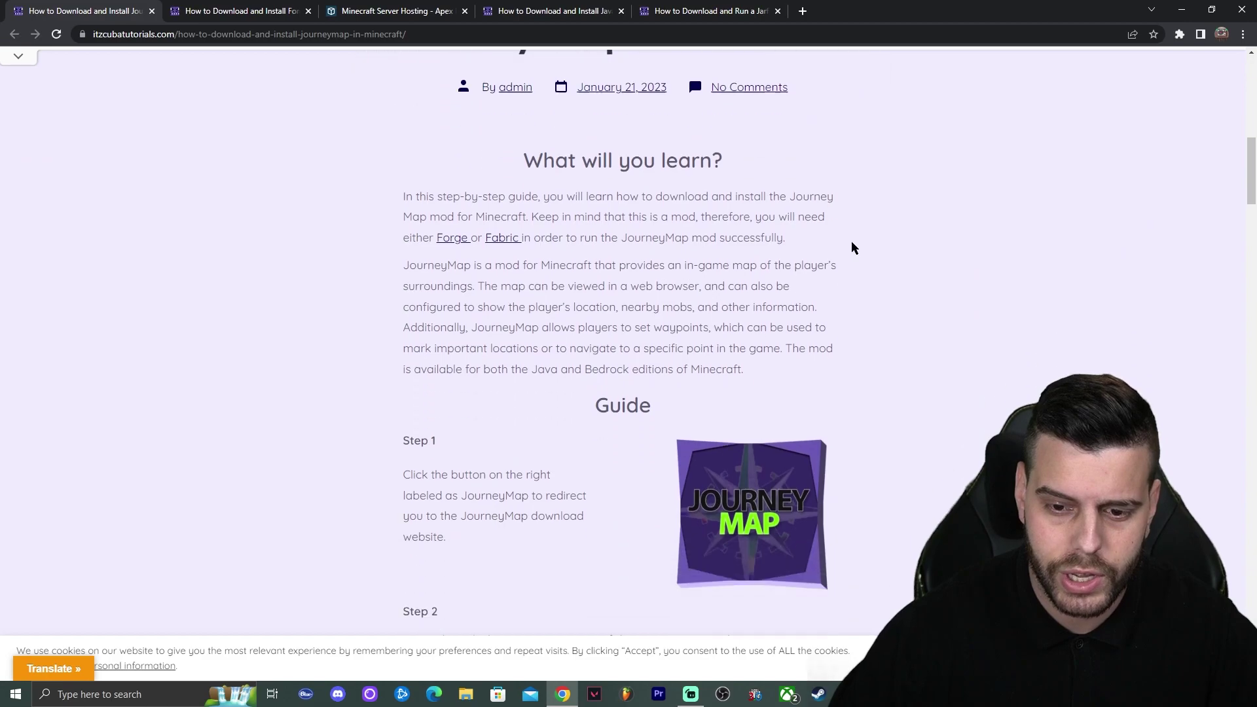
pyautogui.scroll(-2, 853, 247)
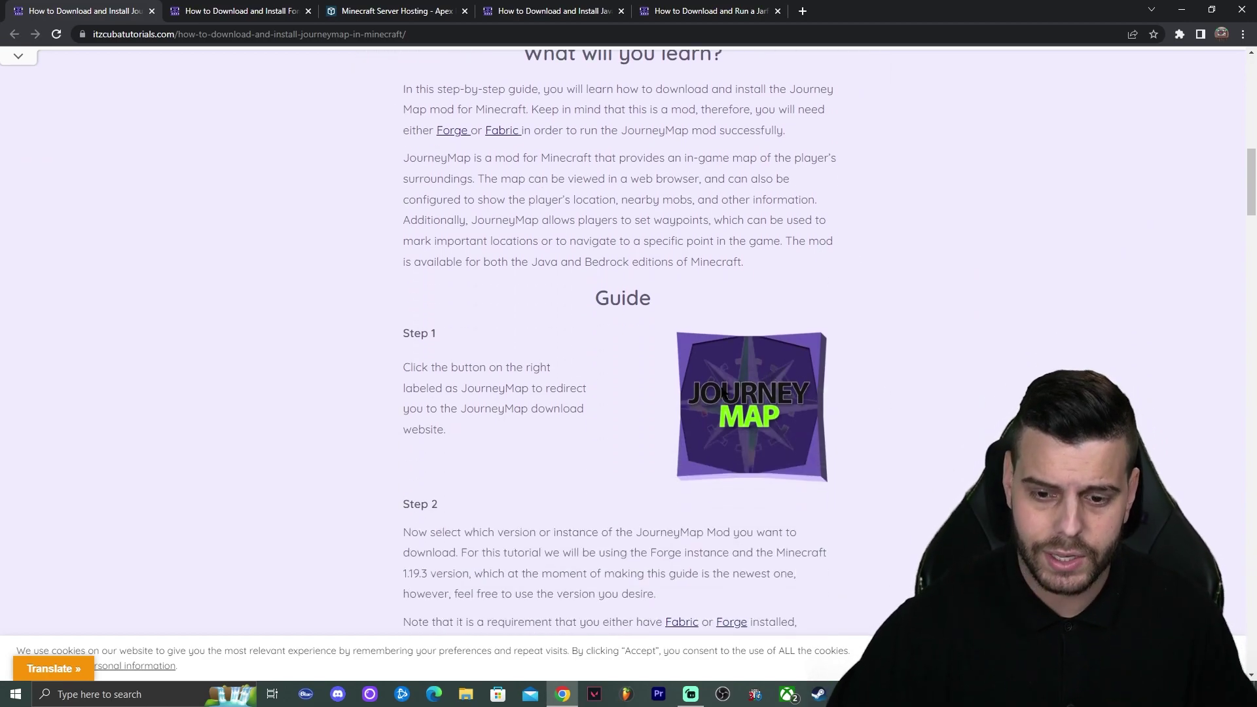
pyautogui.click(724, 394)
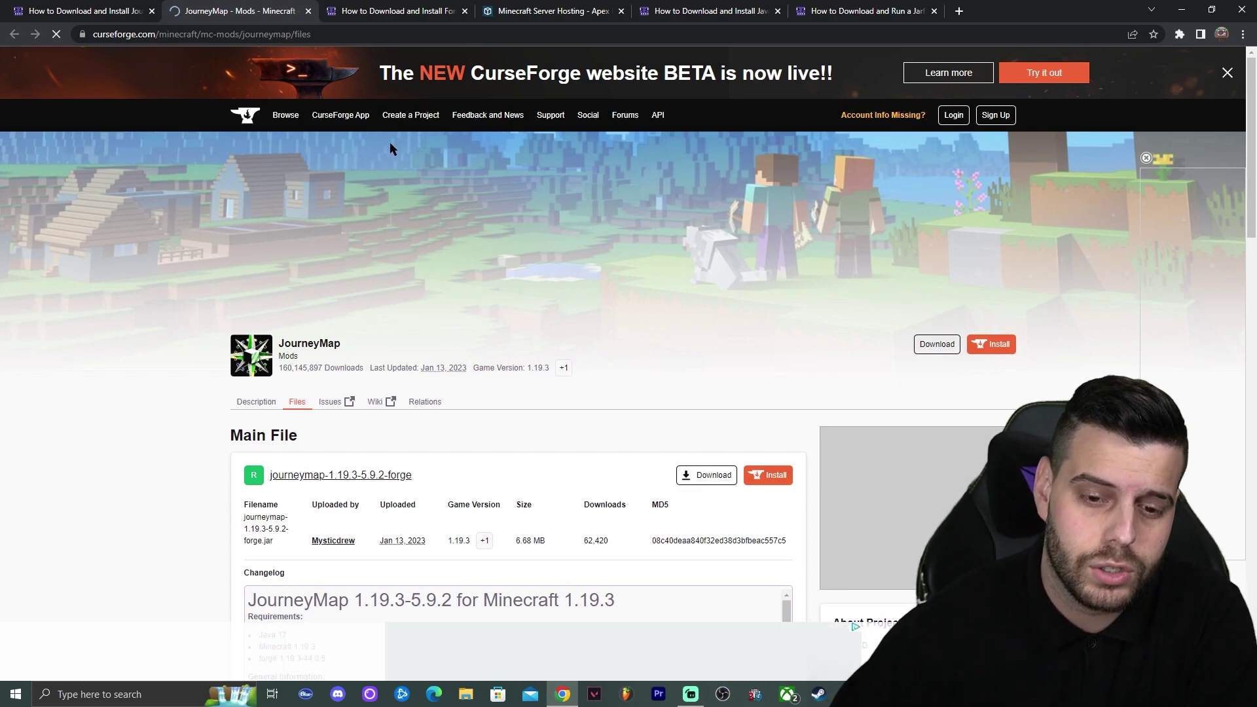
# - Scroll past Main File and Additional Files to the Recent Files table topped by journeymap-1.19.3-5.9.2-forge
pyautogui.scroll(-3, 533, 202)
pyautogui.scroll(-4, 547, 230)
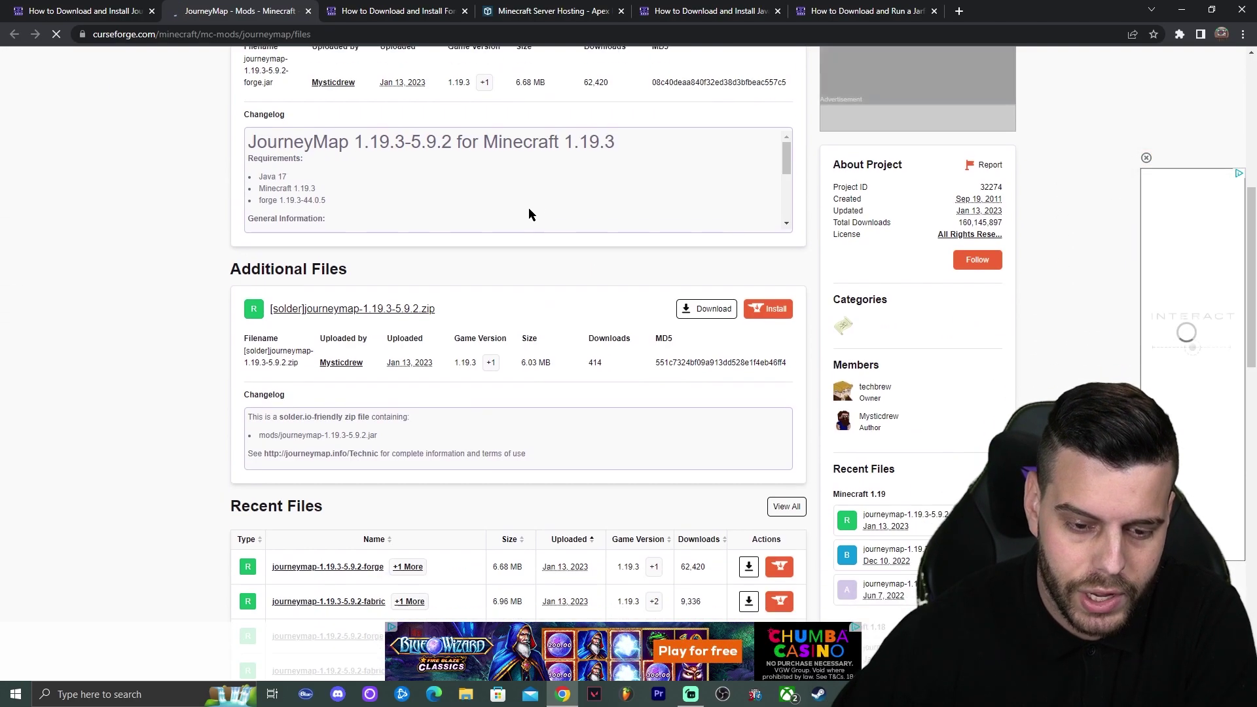
pyautogui.scroll(-4, 546, 171)
pyautogui.scroll(-6, 182, 209)
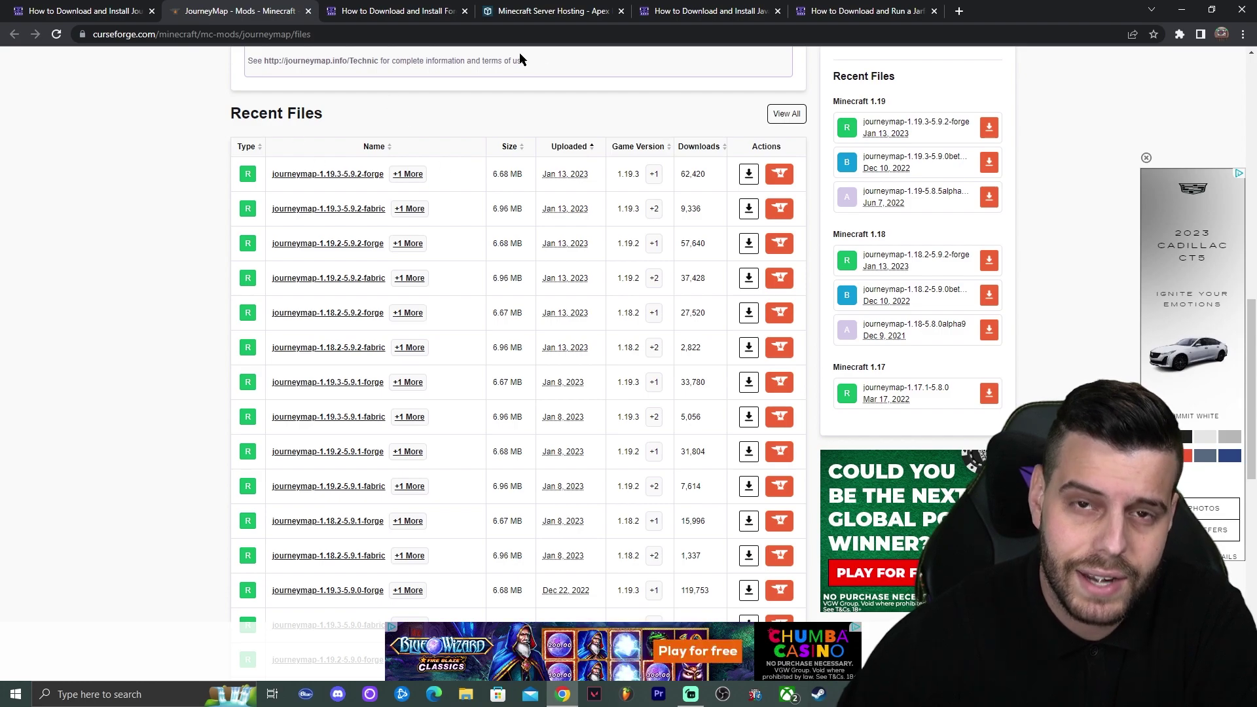
# - Highlight the 1.19.3 game version shown in the top file row
pyautogui.moveTo(622, 173); pyautogui.dragTo(636, 174)
pyautogui.click(637, 174)
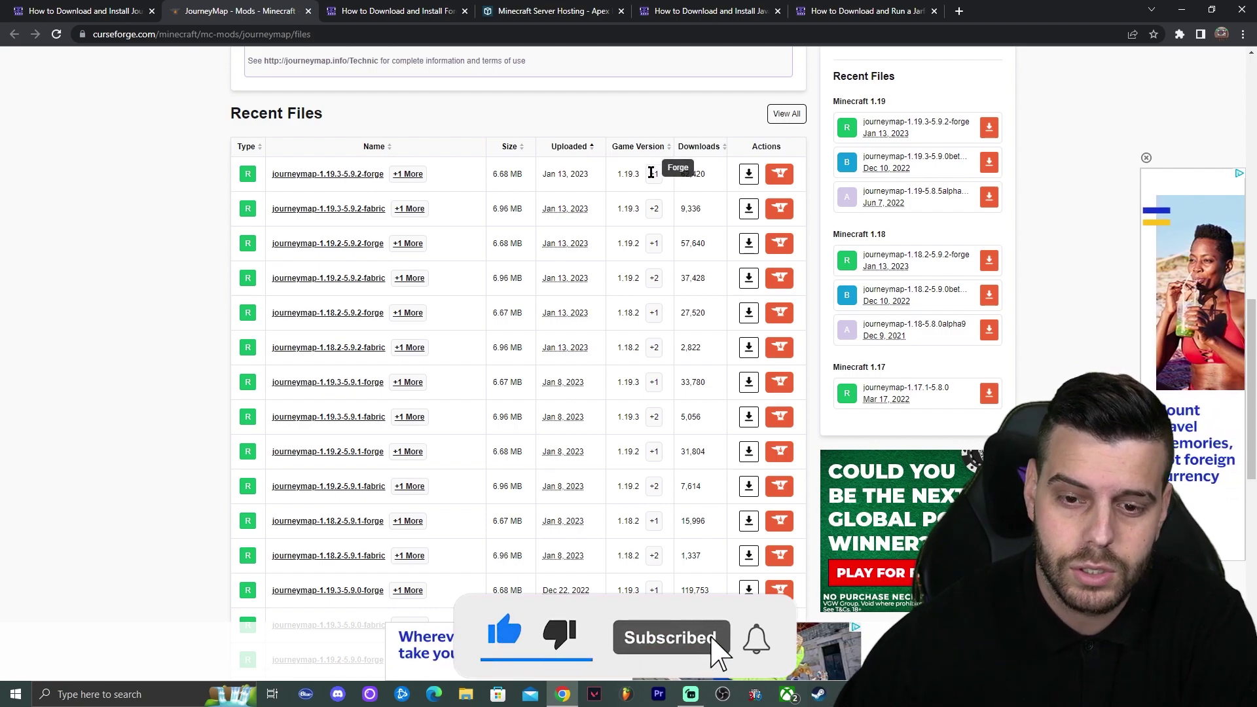
pyautogui.doubleClick(627, 173)
pyautogui.click(633, 176)
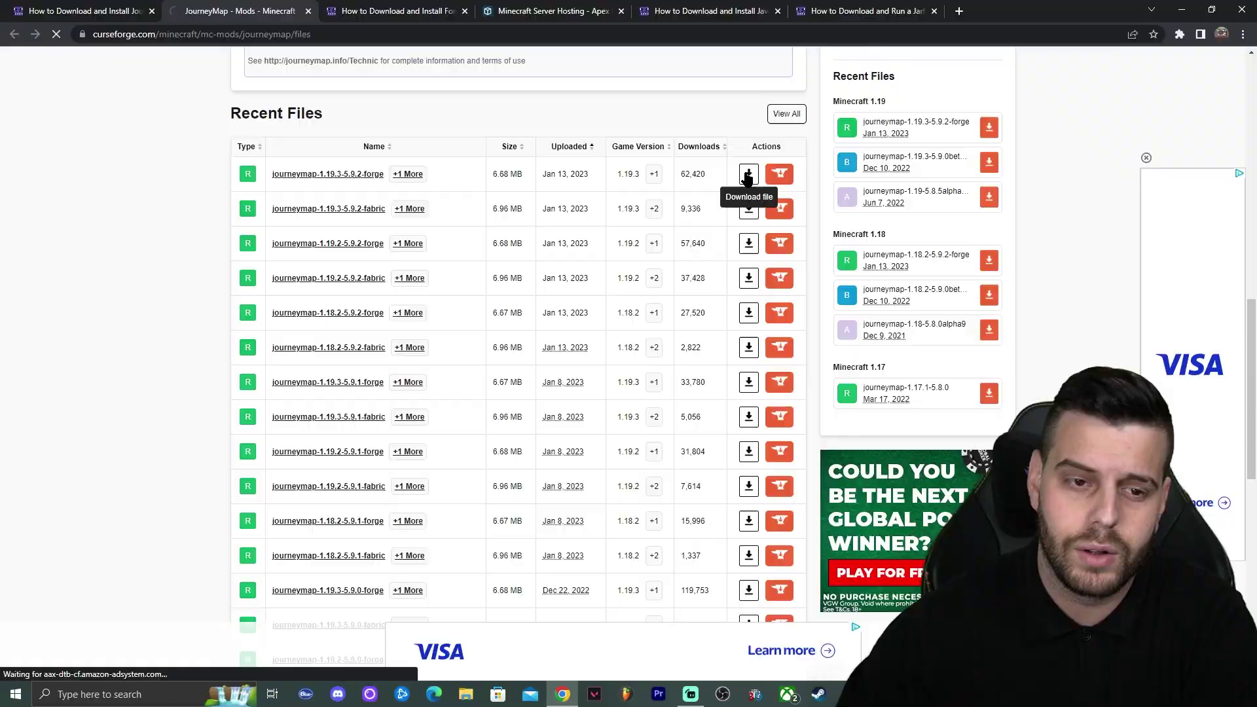
# - Save the journeymap-1.19.3-5.9.2-forge jar to Downloads and shrink the browser window
pyautogui.click(1046, 262)
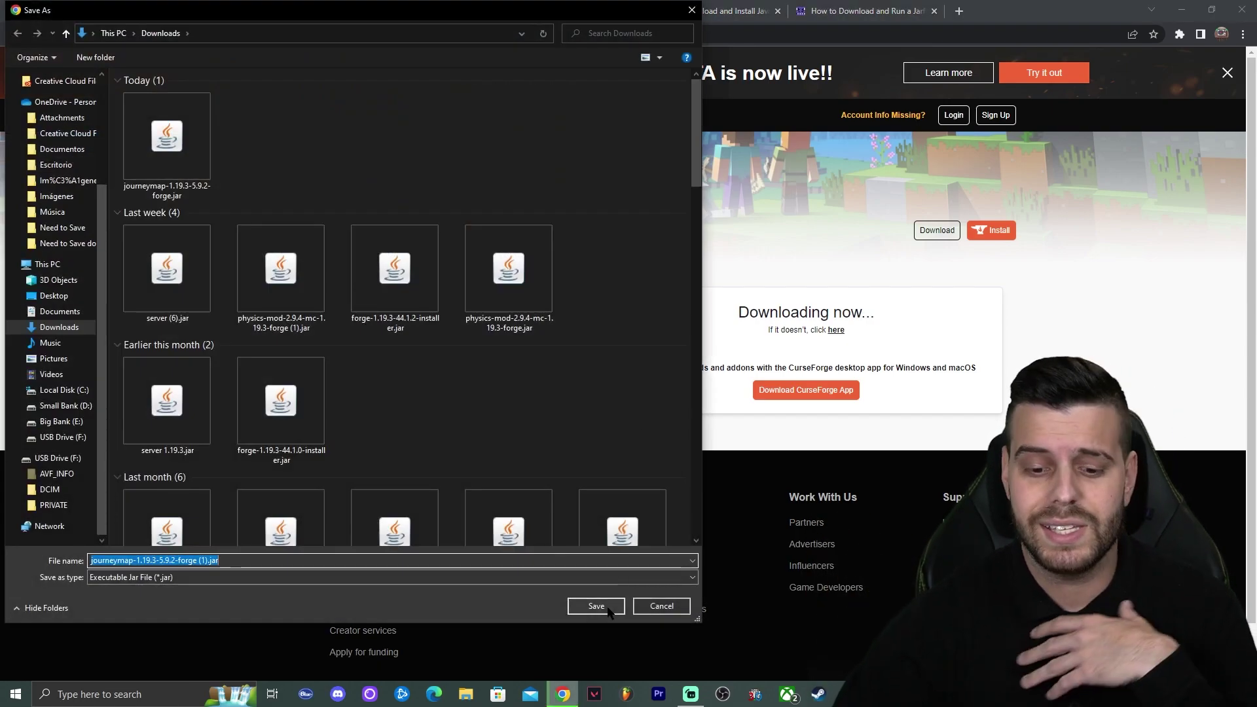
pyautogui.click(596, 607)
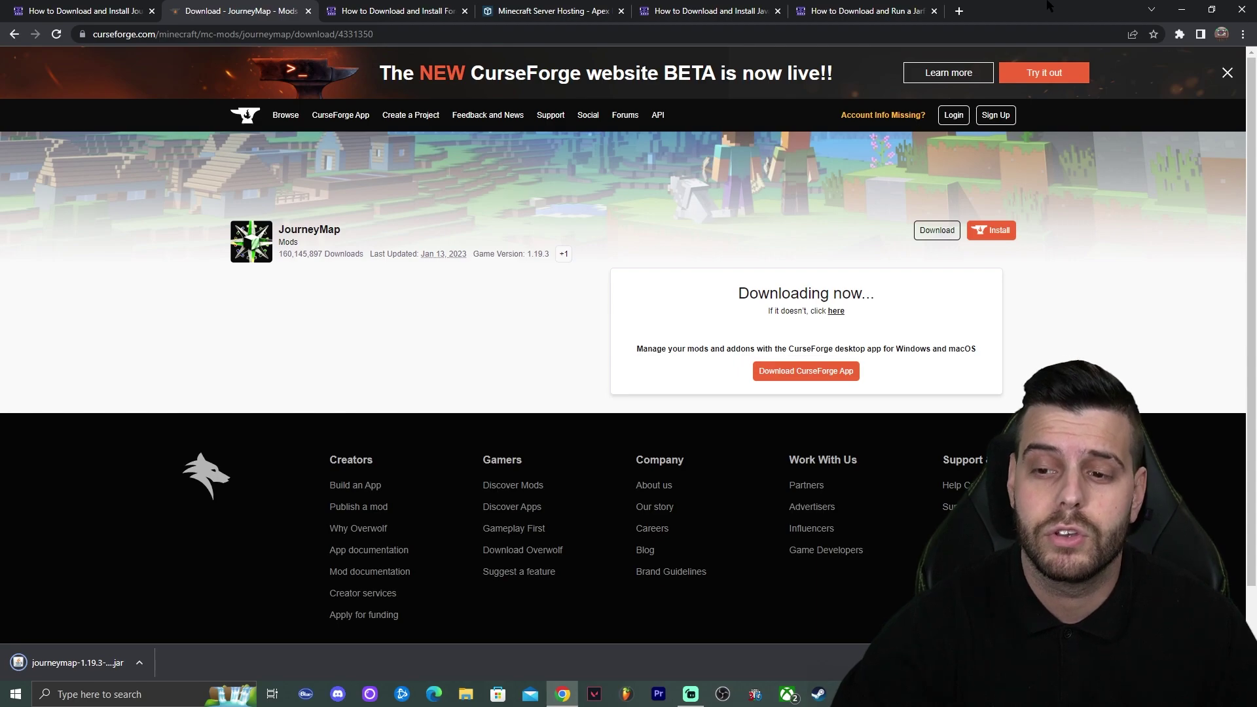
pyautogui.moveTo(1048, 5); pyautogui.dragTo(1083, 41)
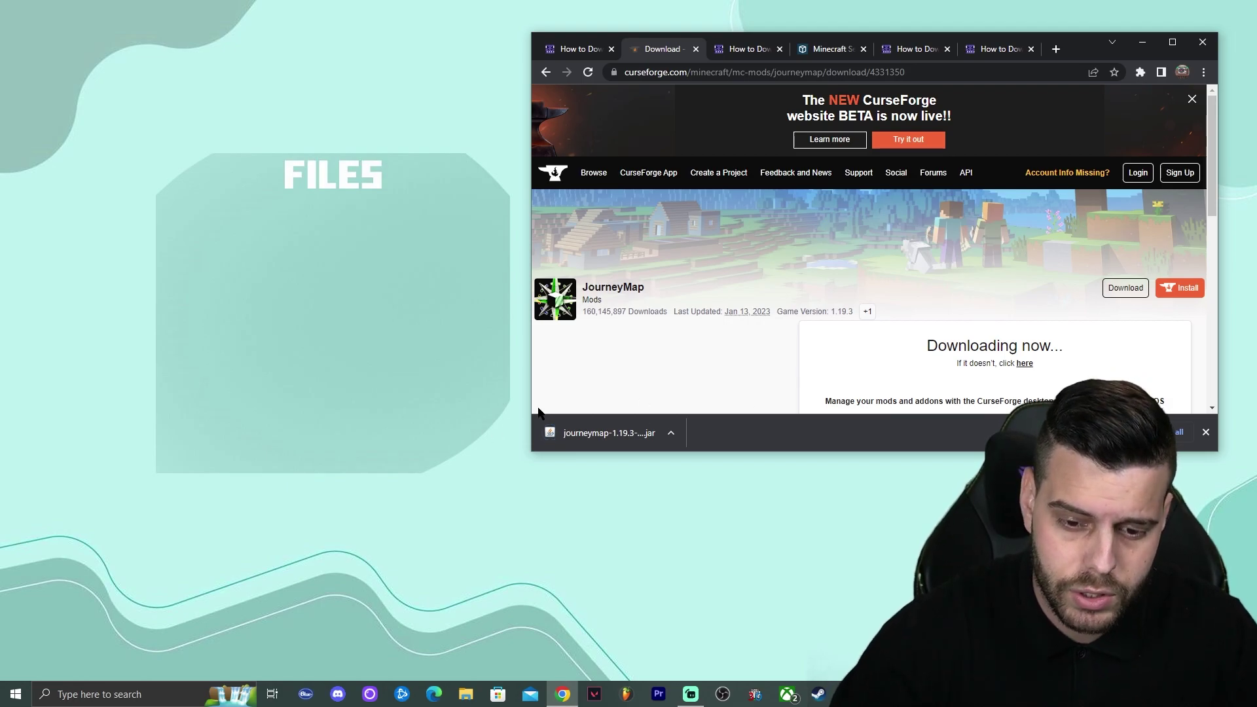
# - Put the JourneyMap jar on the desktop and bring up the ItzCuba Forge install guide
pyautogui.moveTo(601, 439); pyautogui.dragTo(315, 236)
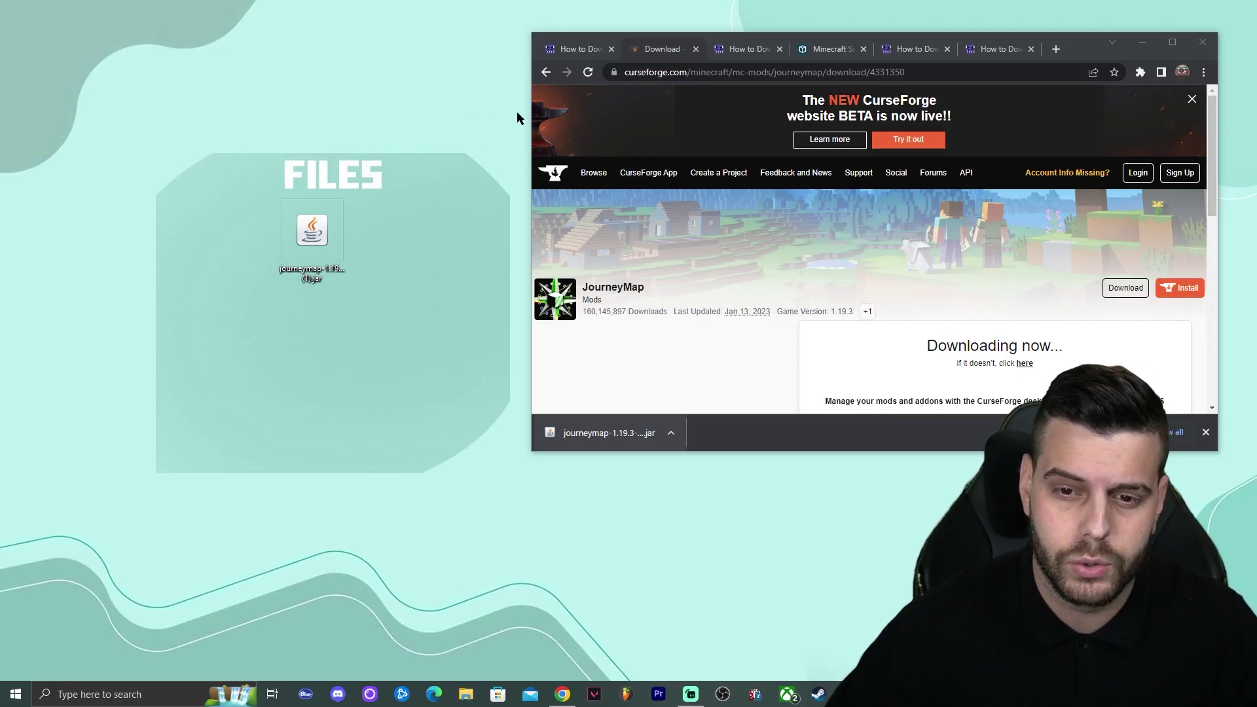
pyautogui.click(736, 50)
# - Maximize Chrome, skim the Forge guide, and open the Forge 1.19 downloads page from Step 1
pyautogui.click(1172, 42)
pyautogui.scroll(3, 863, 249)
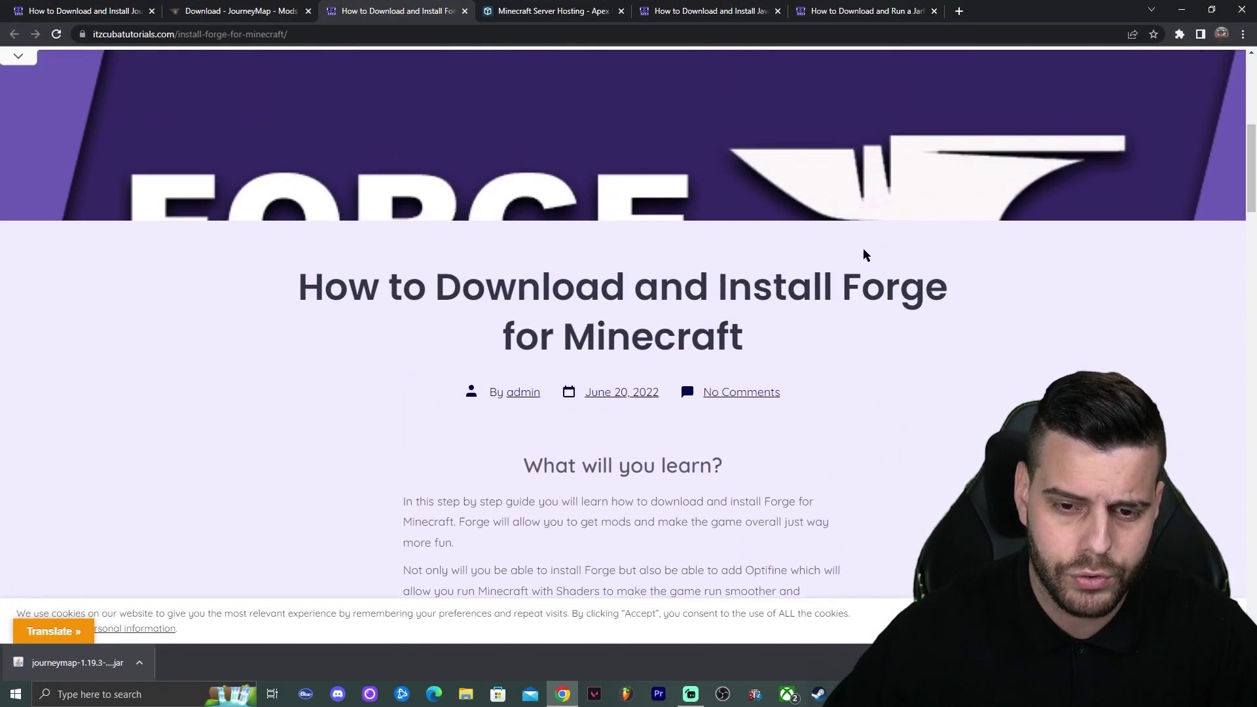
pyautogui.scroll(-20, 863, 255)
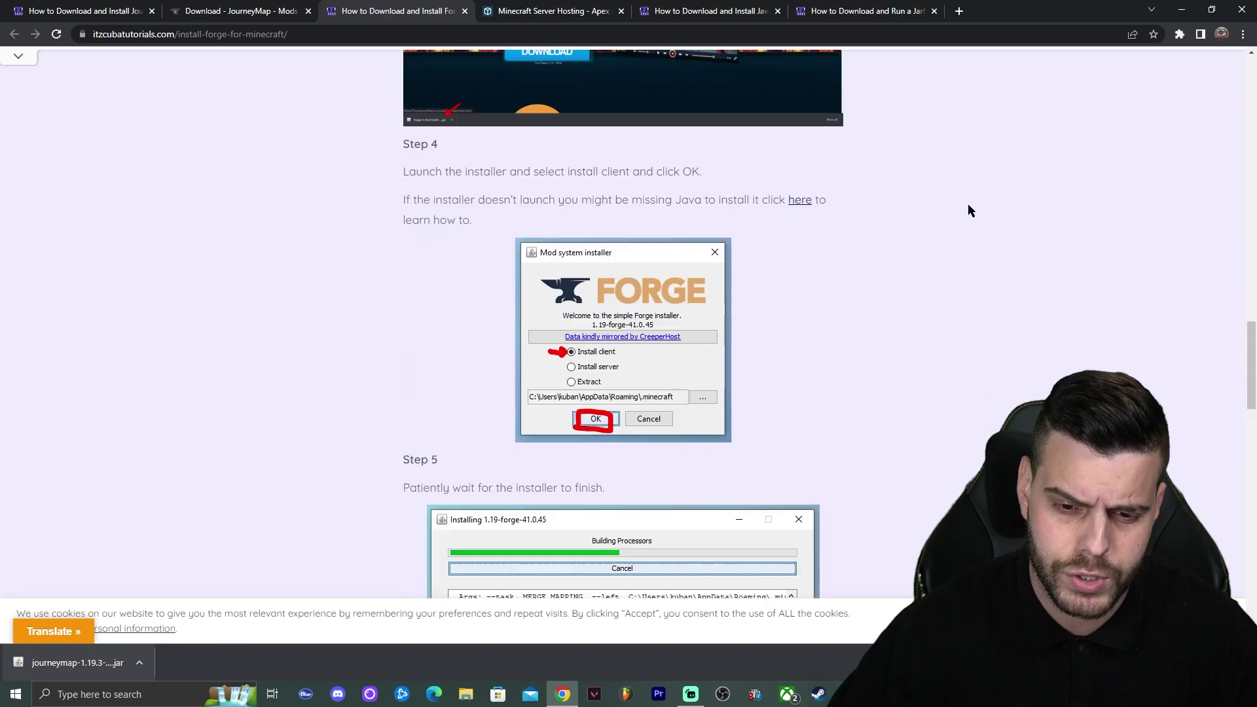
pyautogui.scroll(-4, 968, 206)
pyautogui.scroll(20, 973, 222)
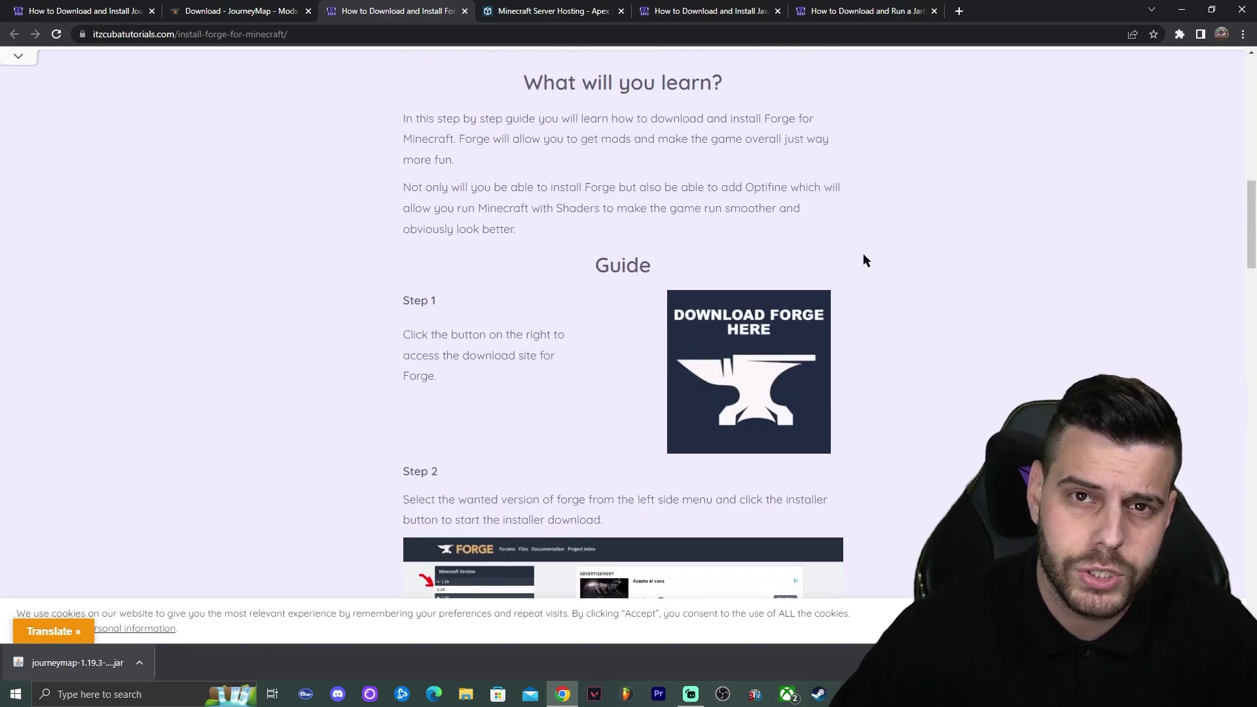
pyautogui.scroll(5, 921, 284)
pyautogui.scroll(-6, 909, 269)
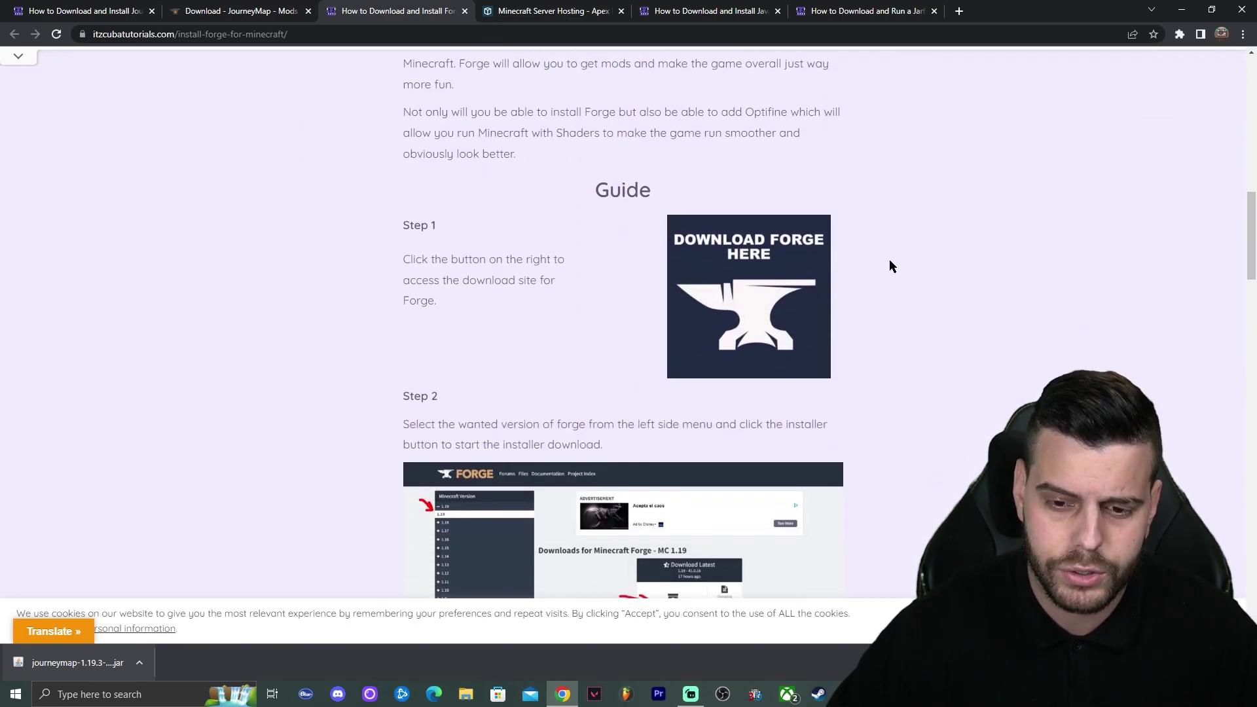
pyautogui.scroll(1, 909, 236)
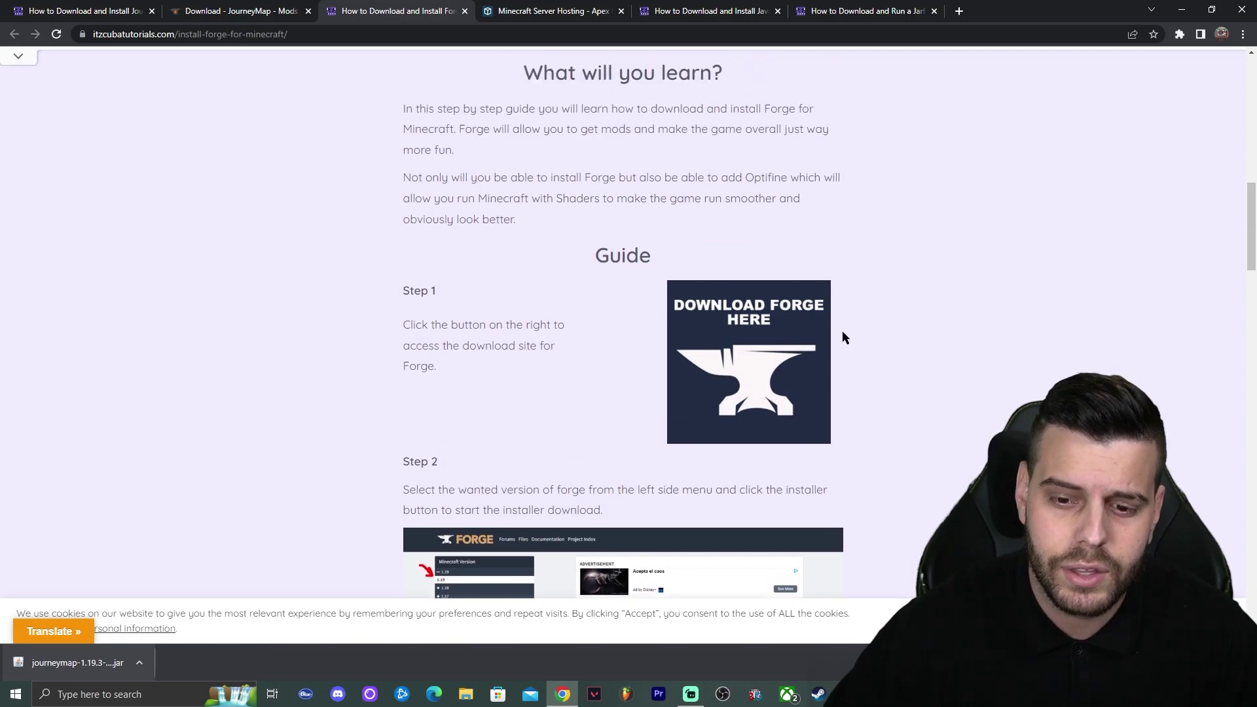
pyautogui.click(758, 314)
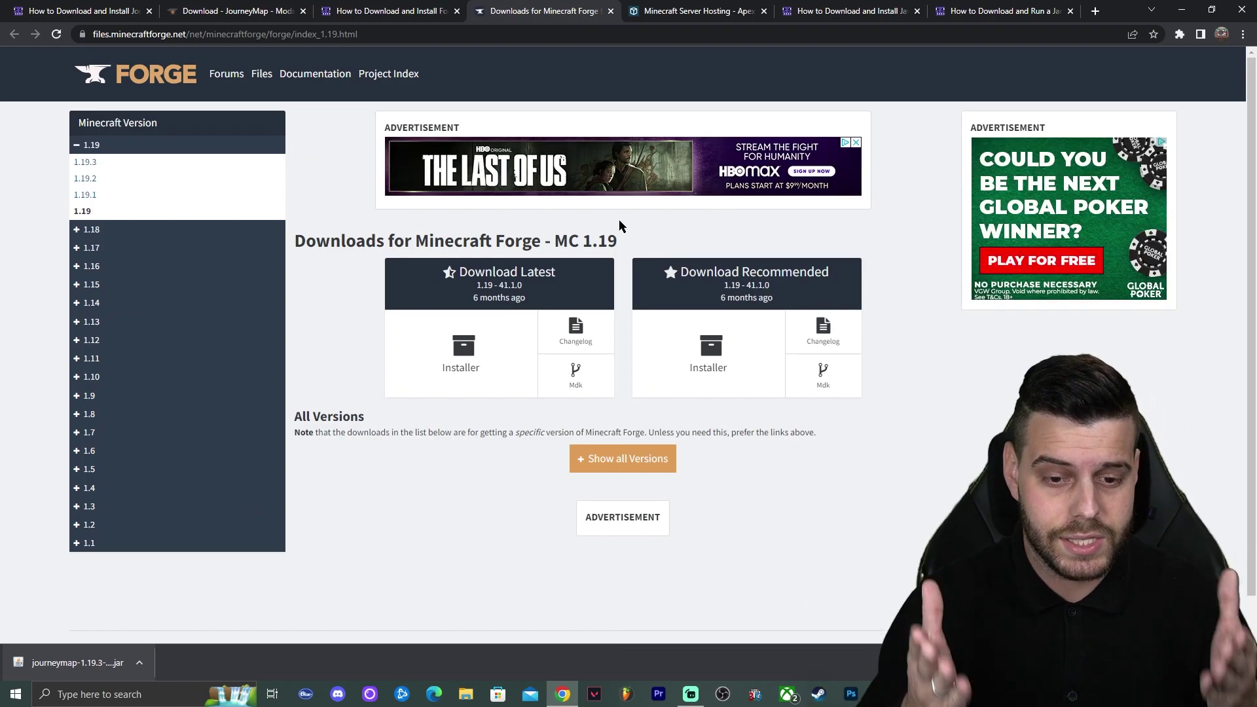
# - Switch the Forge downloads to Minecraft 1.19.3 and start the Latest 44.1.5 installer download
pyautogui.click(477, 351)
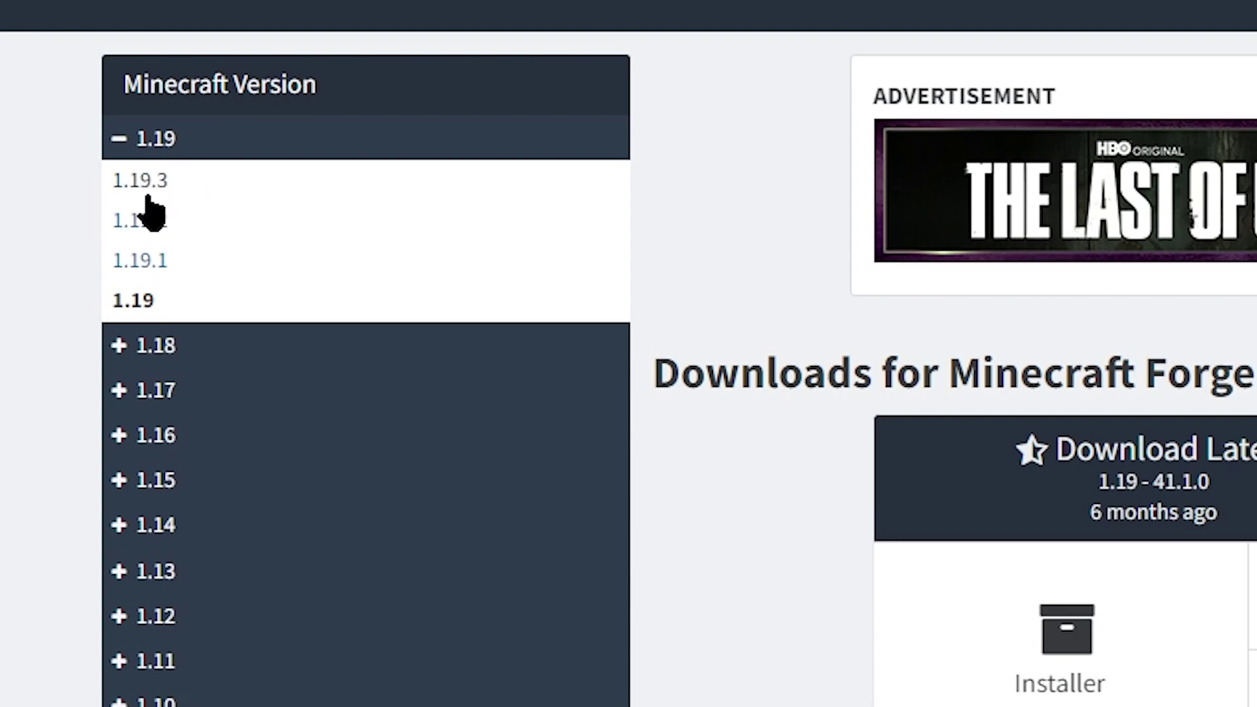
pyautogui.click(139, 182)
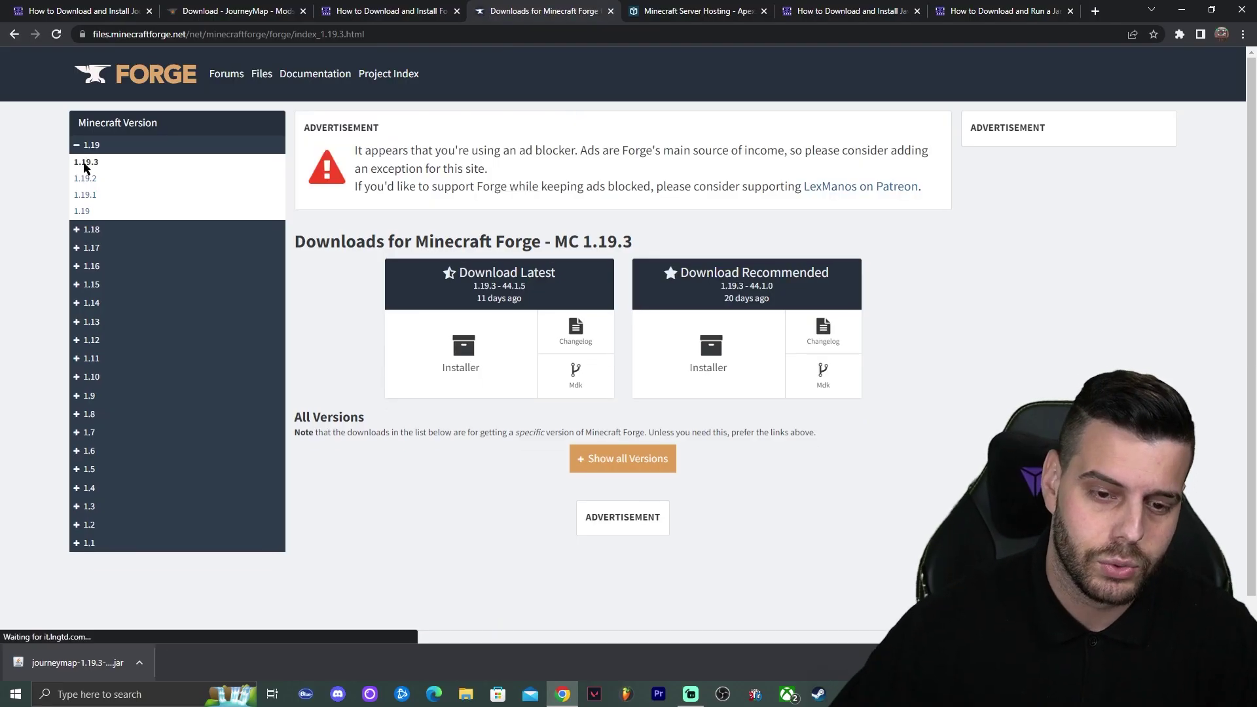
pyautogui.moveTo(585, 240); pyautogui.dragTo(643, 238)
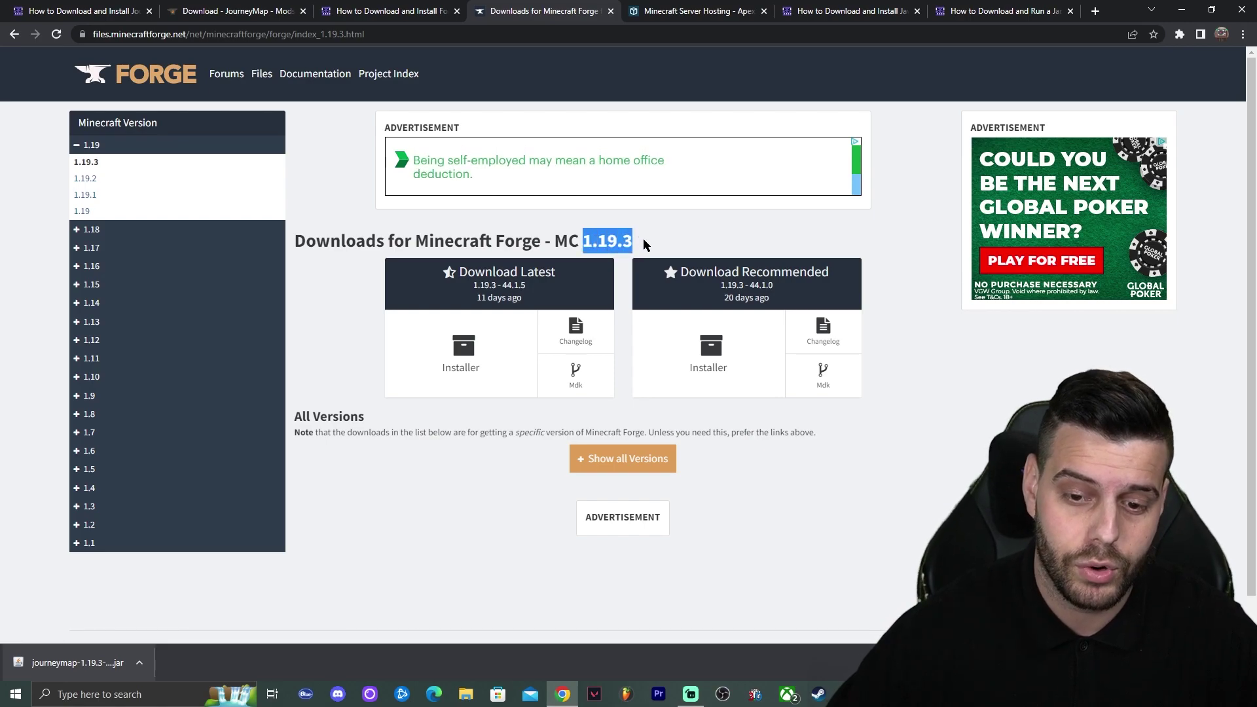
pyautogui.click(645, 237)
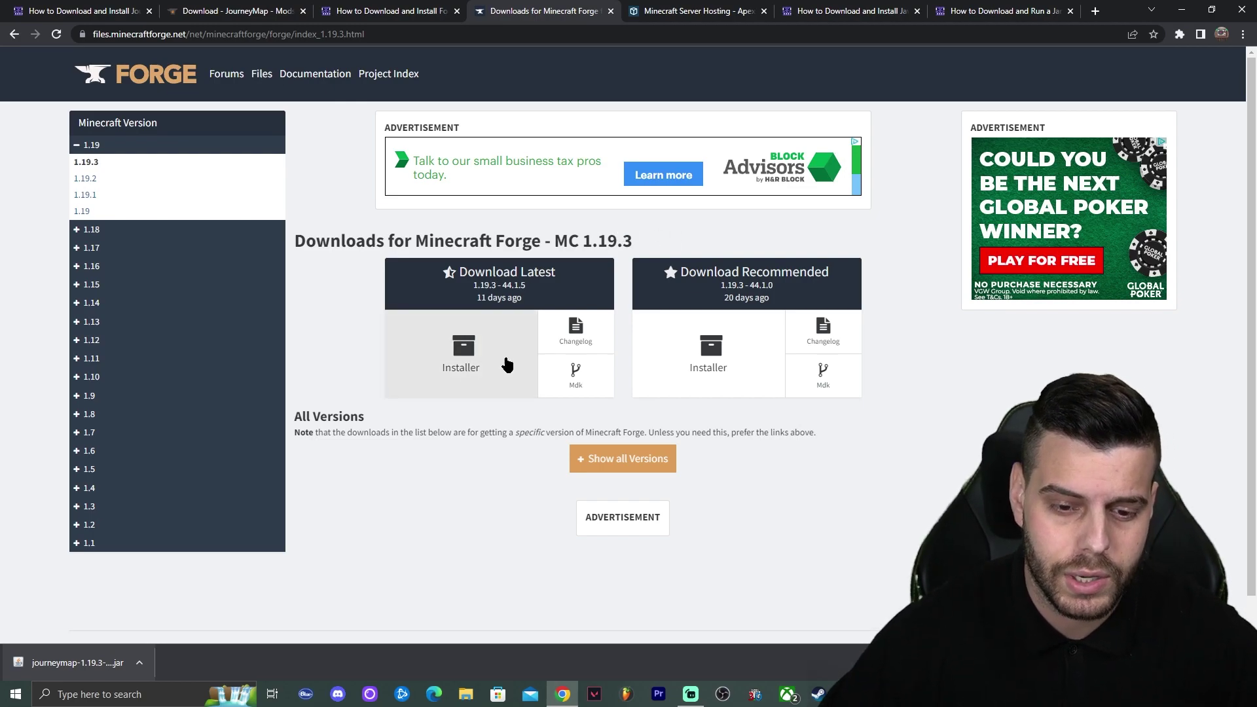
pyautogui.click(470, 349)
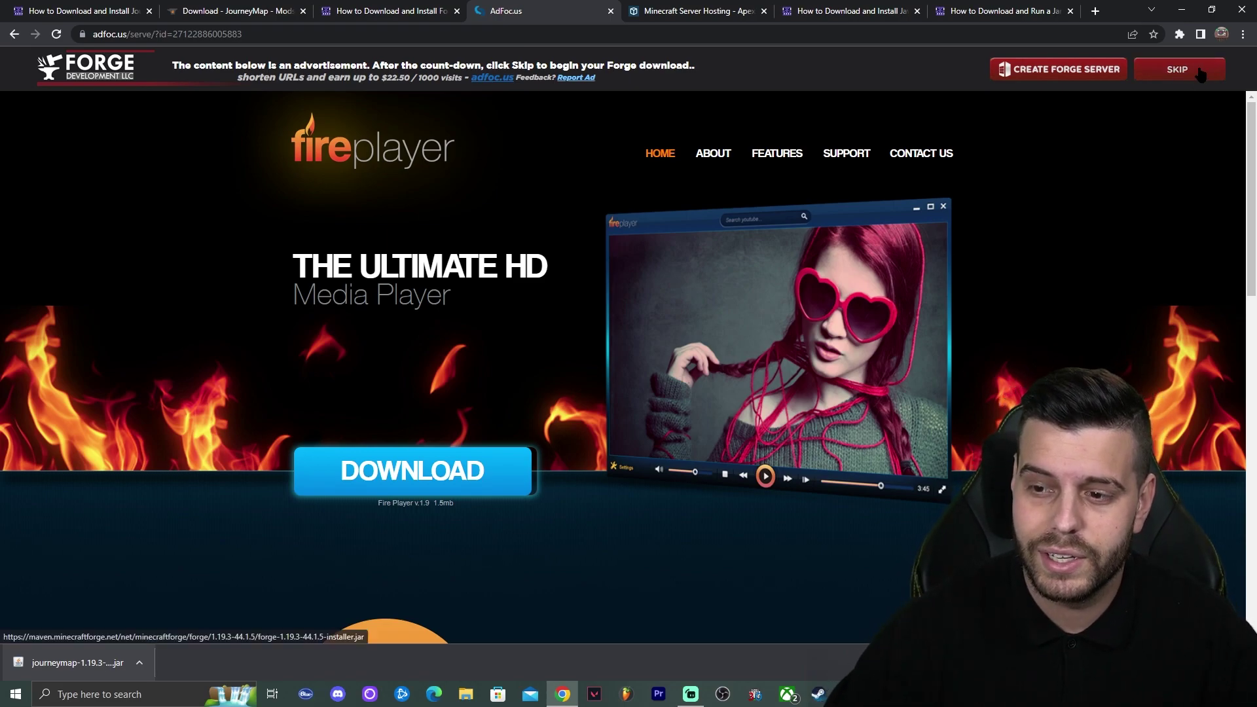
# - Skip the AdFoc.us ad, save forge-1.19.3-44.1.5-installer.jar to Downloads, and restore the window down
pyautogui.click(1205, 72)
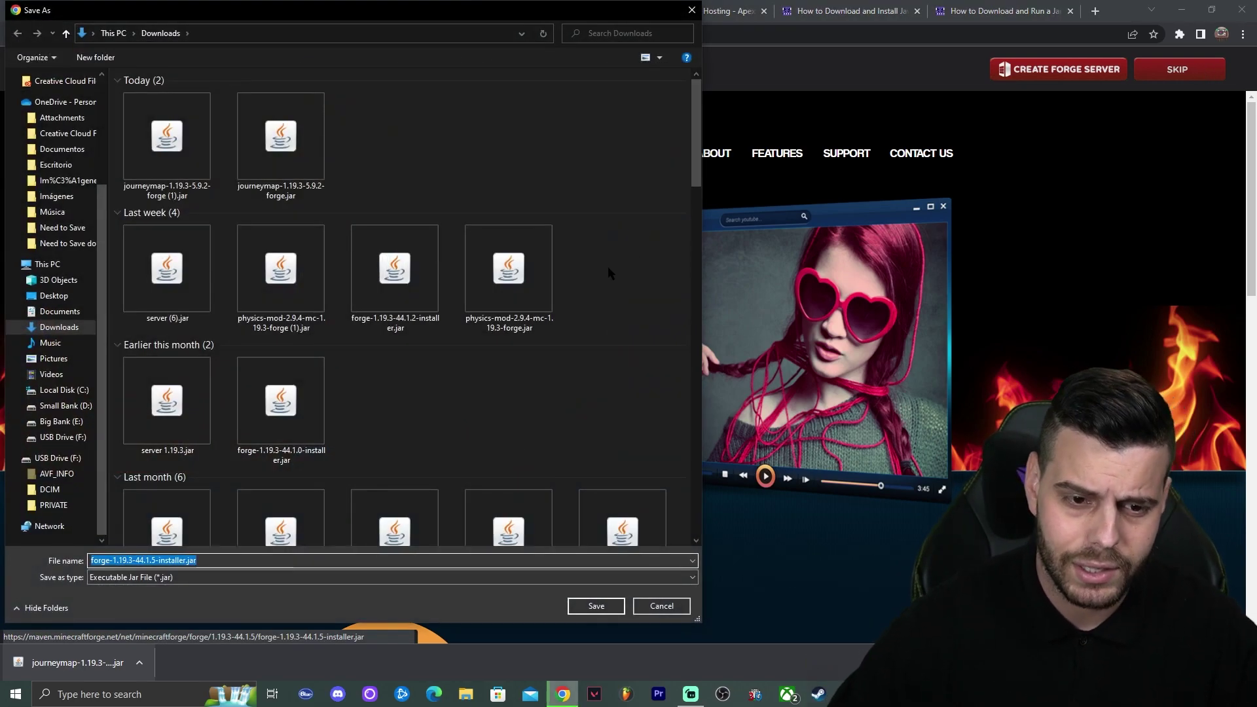
pyautogui.click(596, 606)
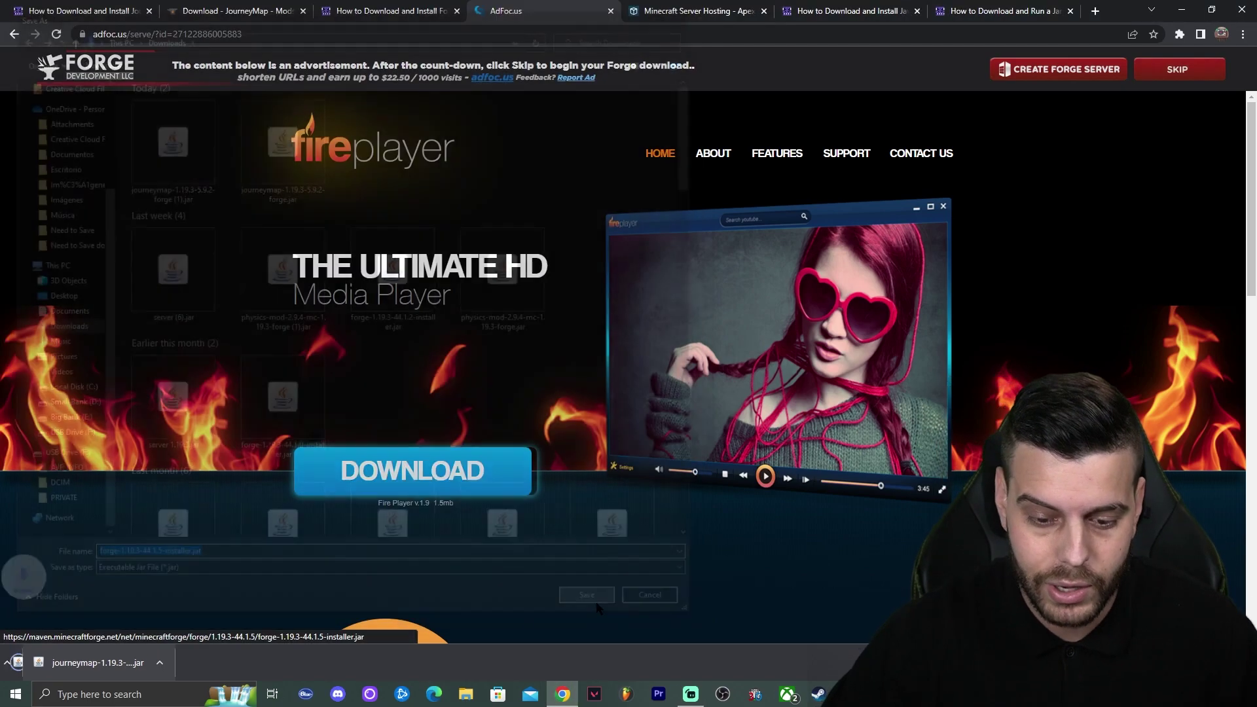
pyautogui.press('super+Down')
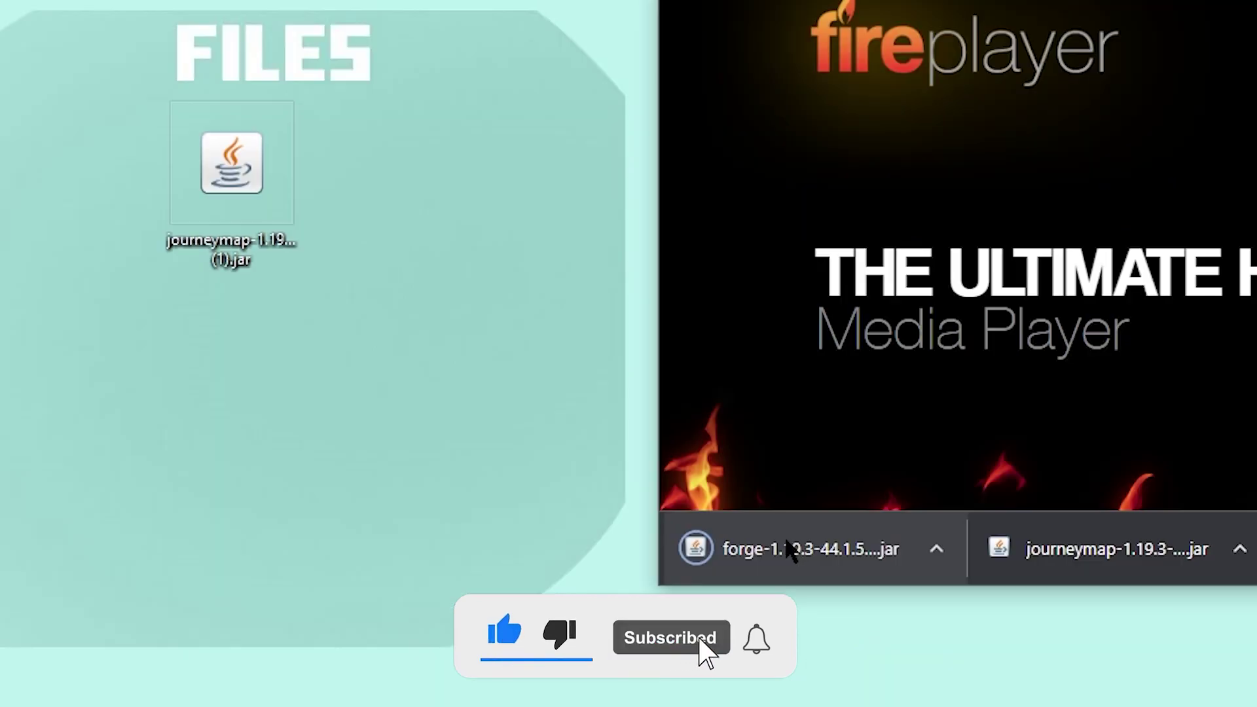
# - Place the Forge installer jar in the desktop FILES area beside JourneyMap and refresh the desktop
pyautogui.moveTo(403, 454); pyautogui.dragTo(405, 446)
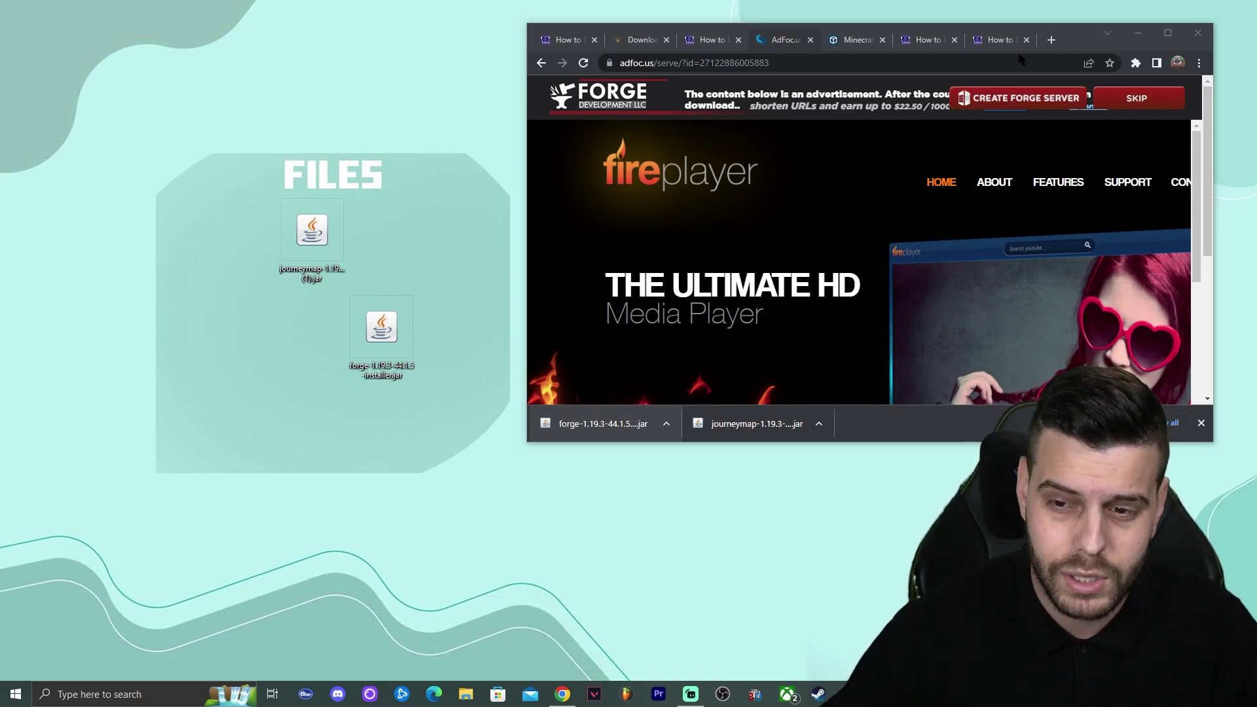
pyautogui.click(1131, 37)
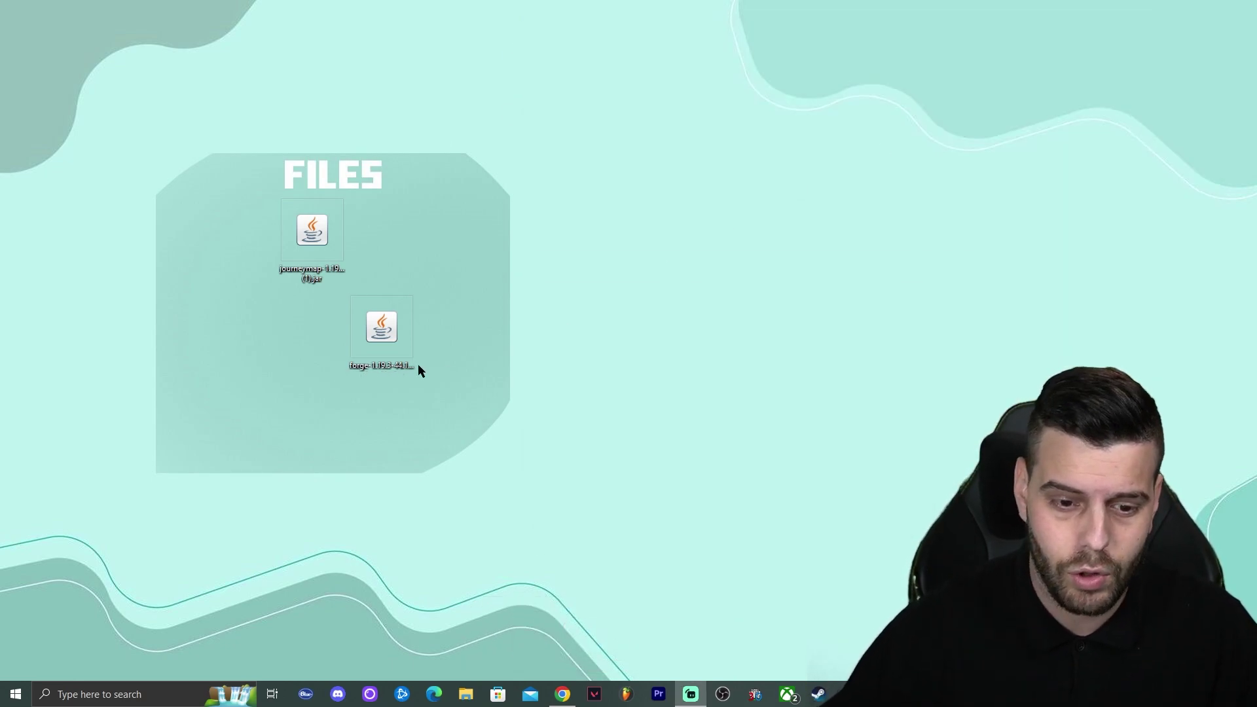
pyautogui.rightClick(587, 223)
pyautogui.click(635, 254)
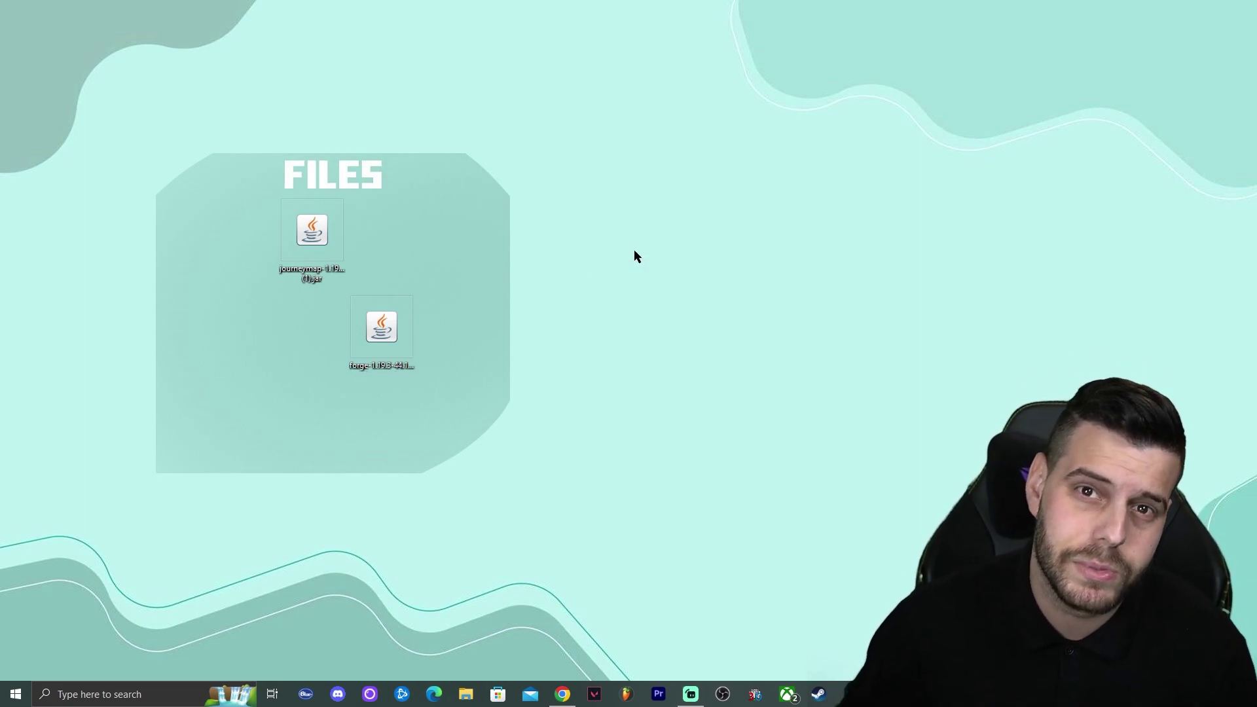
pyautogui.moveTo(458, 387); pyautogui.dragTo(278, 234)
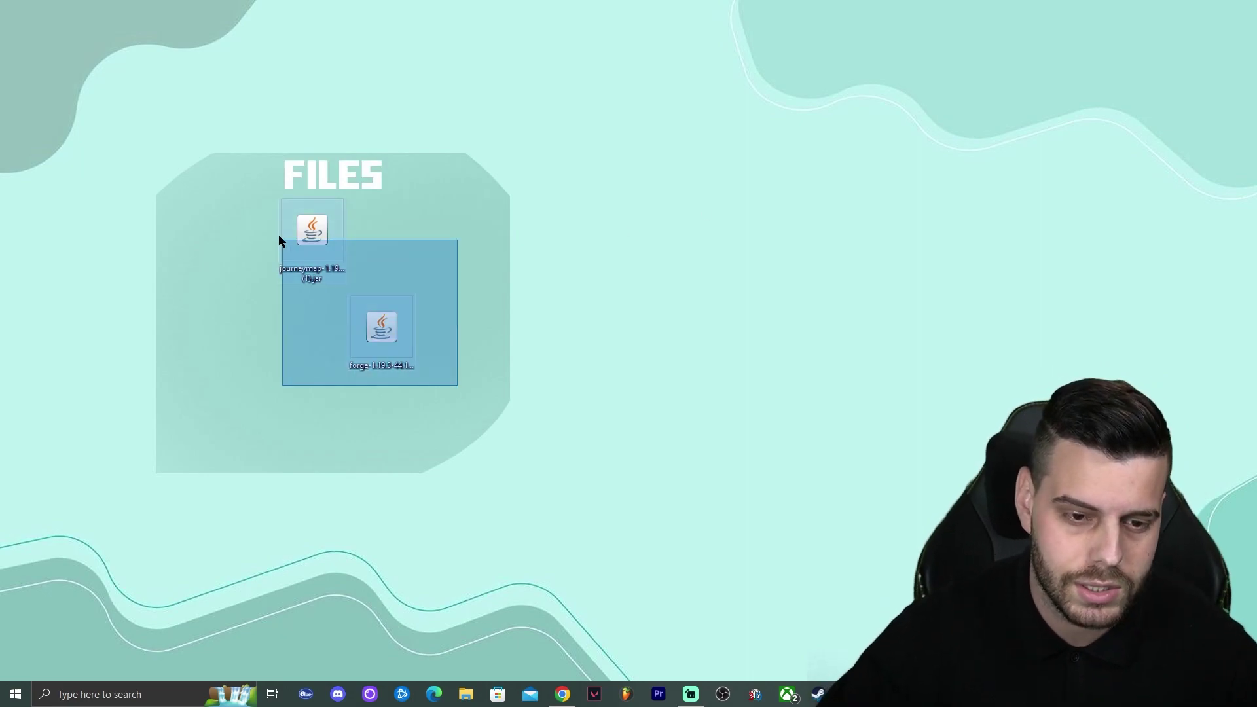
pyautogui.click(311, 242)
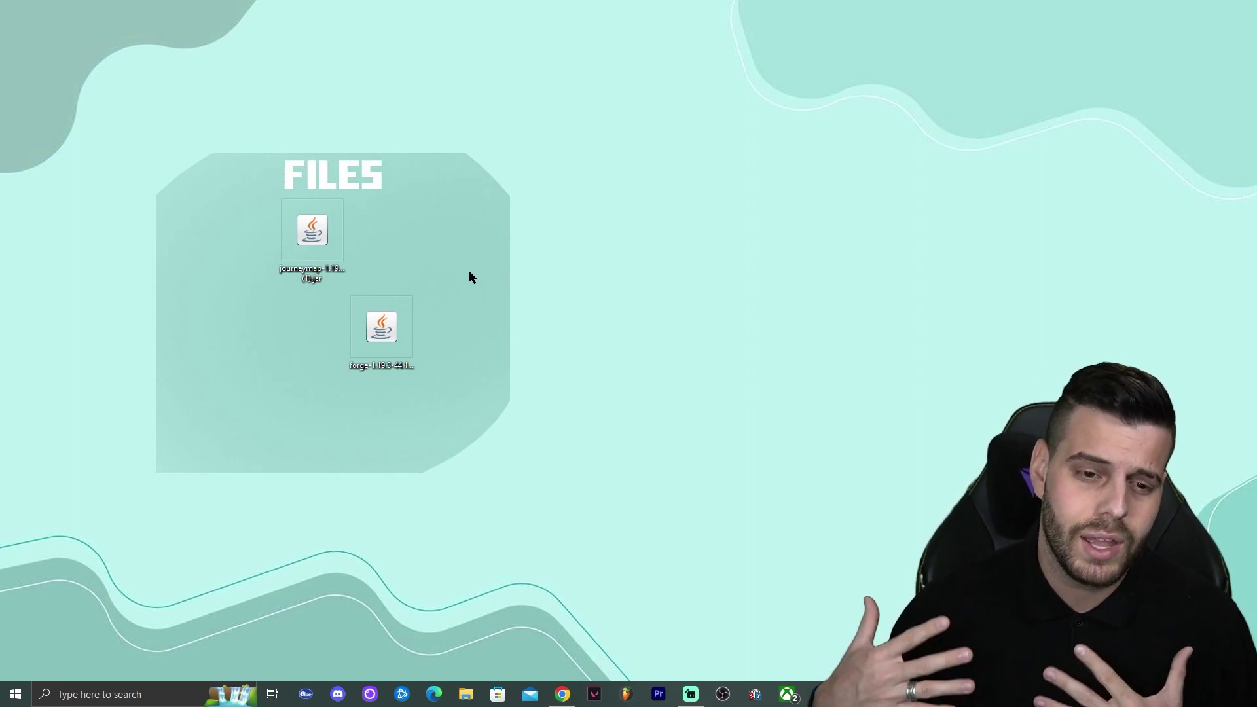
# - Restore Chrome to full screen and read through the ItzCuba Java 18 install guide
pyautogui.click(563, 694)
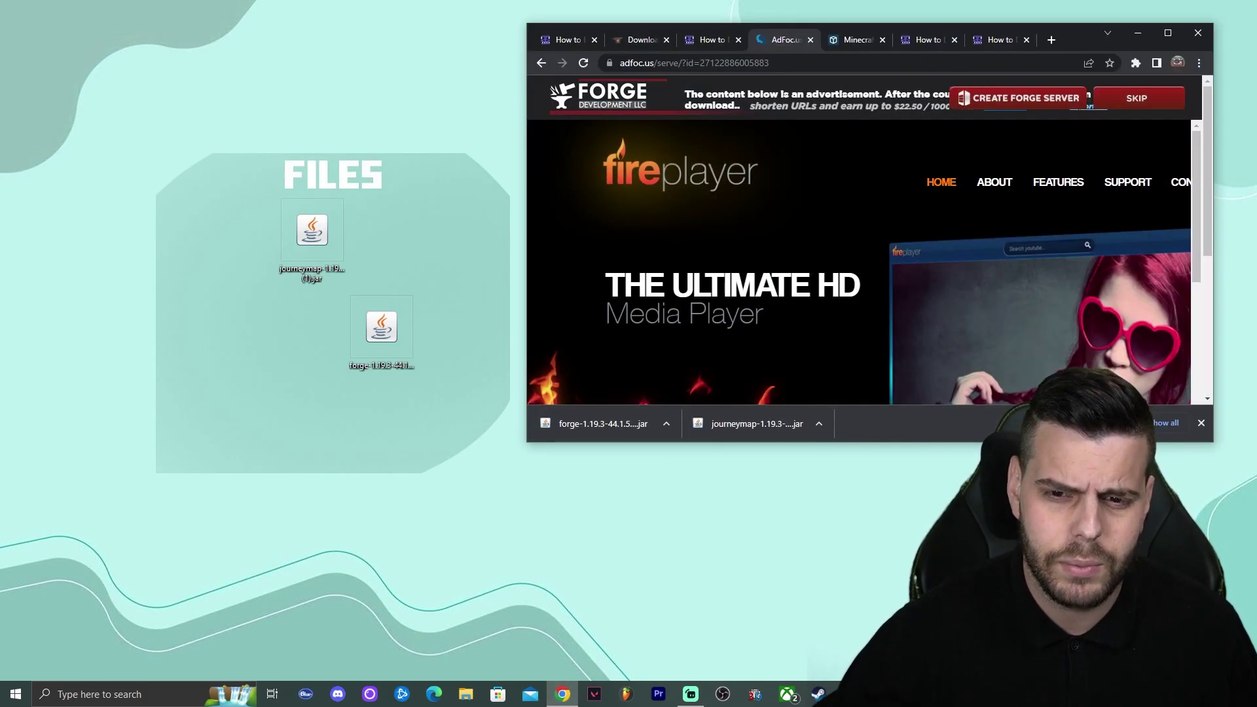
pyautogui.click(1167, 34)
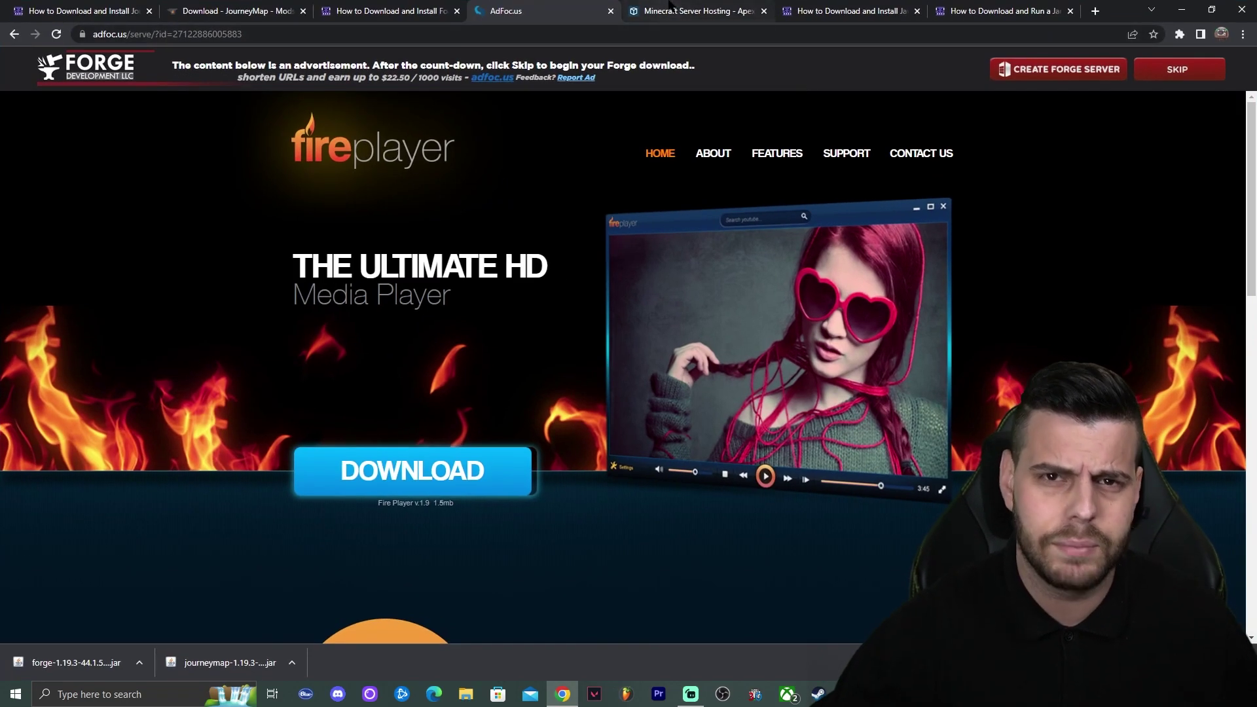
pyautogui.click(822, 8)
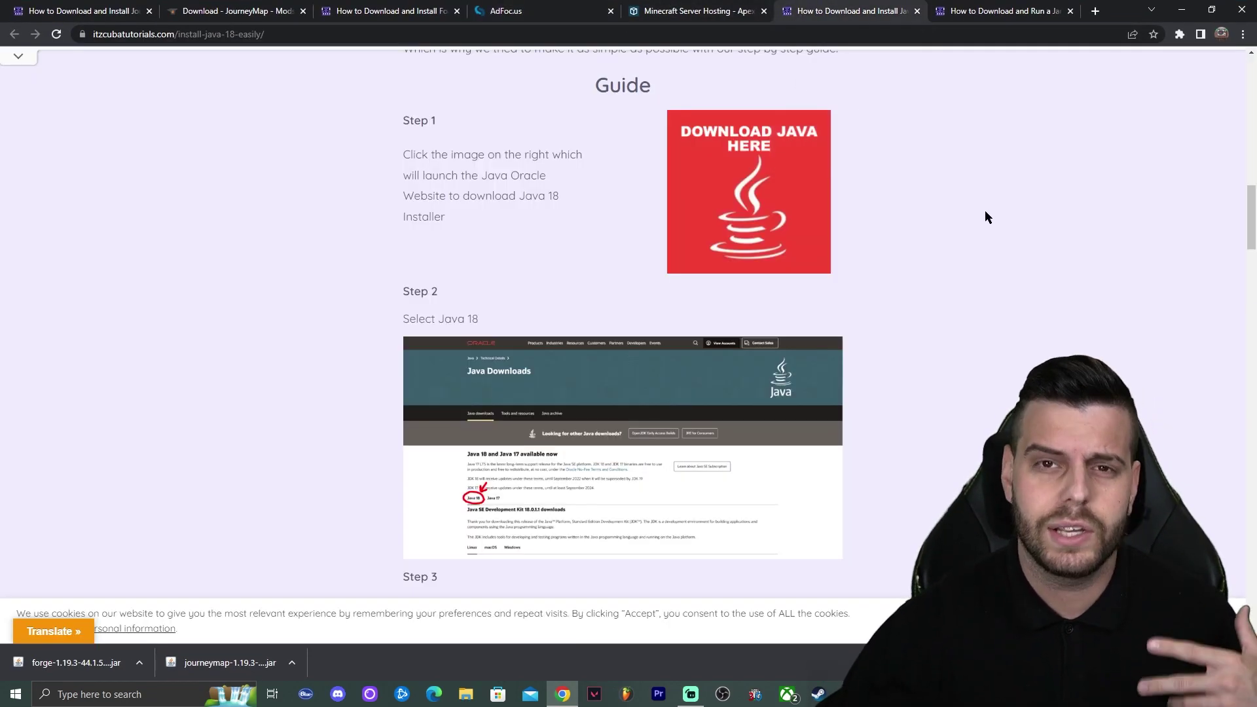
pyautogui.scroll(4, 862, 188)
pyautogui.scroll(-20, 856, 199)
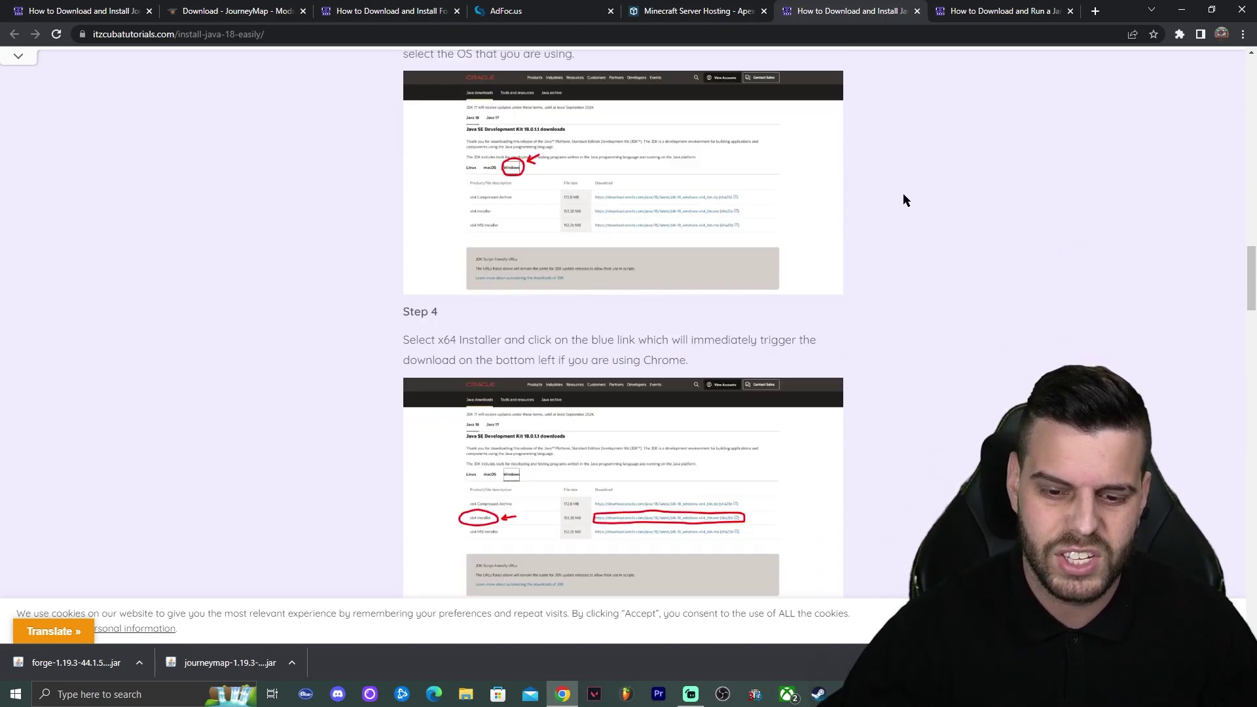
pyautogui.scroll(-10, 907, 206)
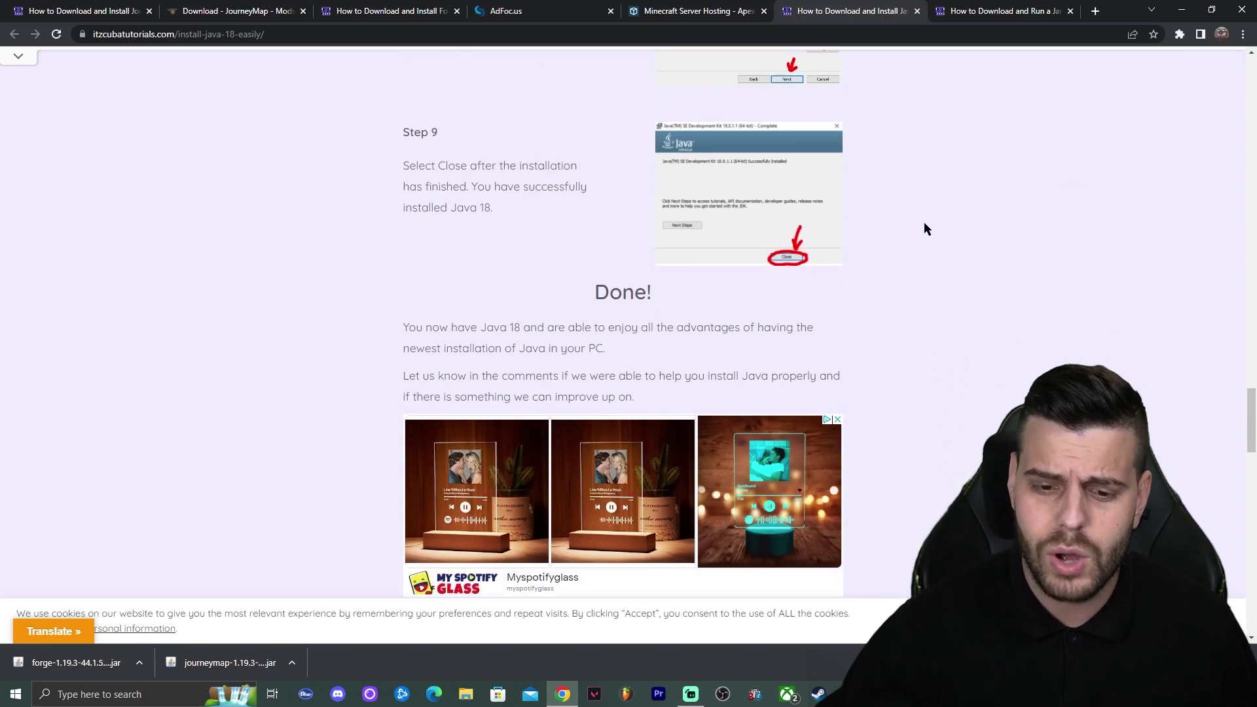
pyautogui.scroll(6, 925, 223)
pyautogui.scroll(15, 925, 227)
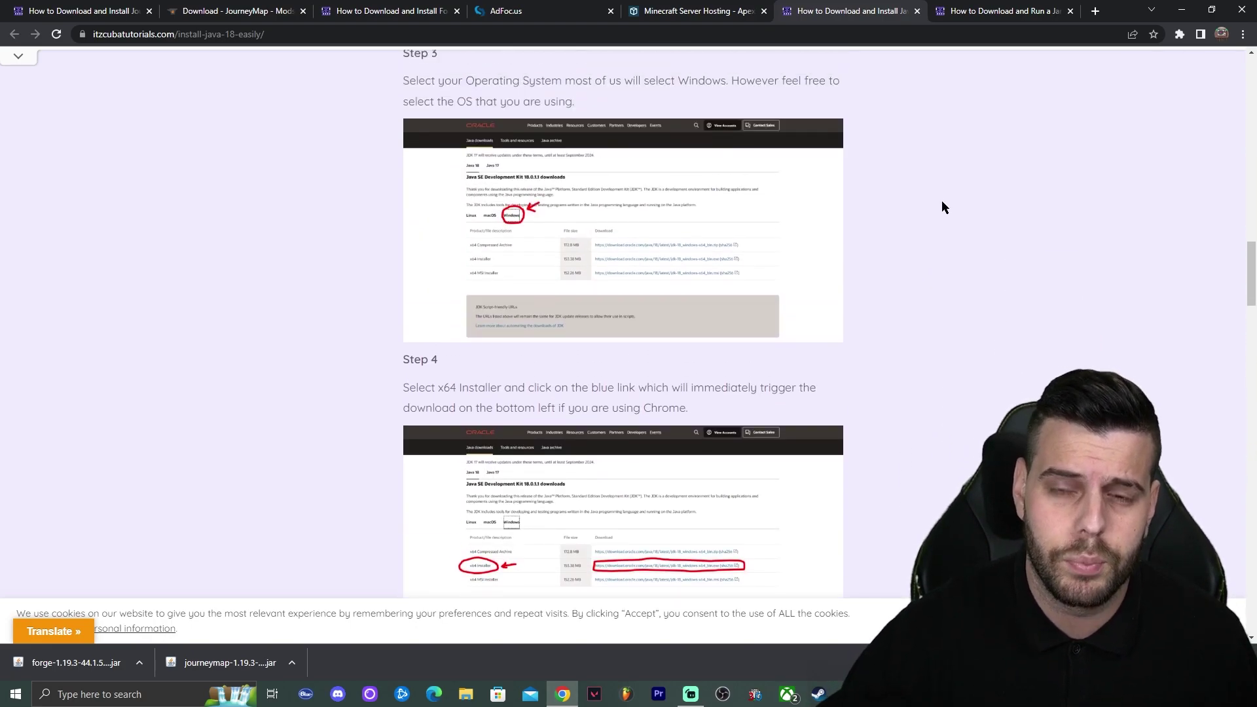
pyautogui.scroll(2, 981, 125)
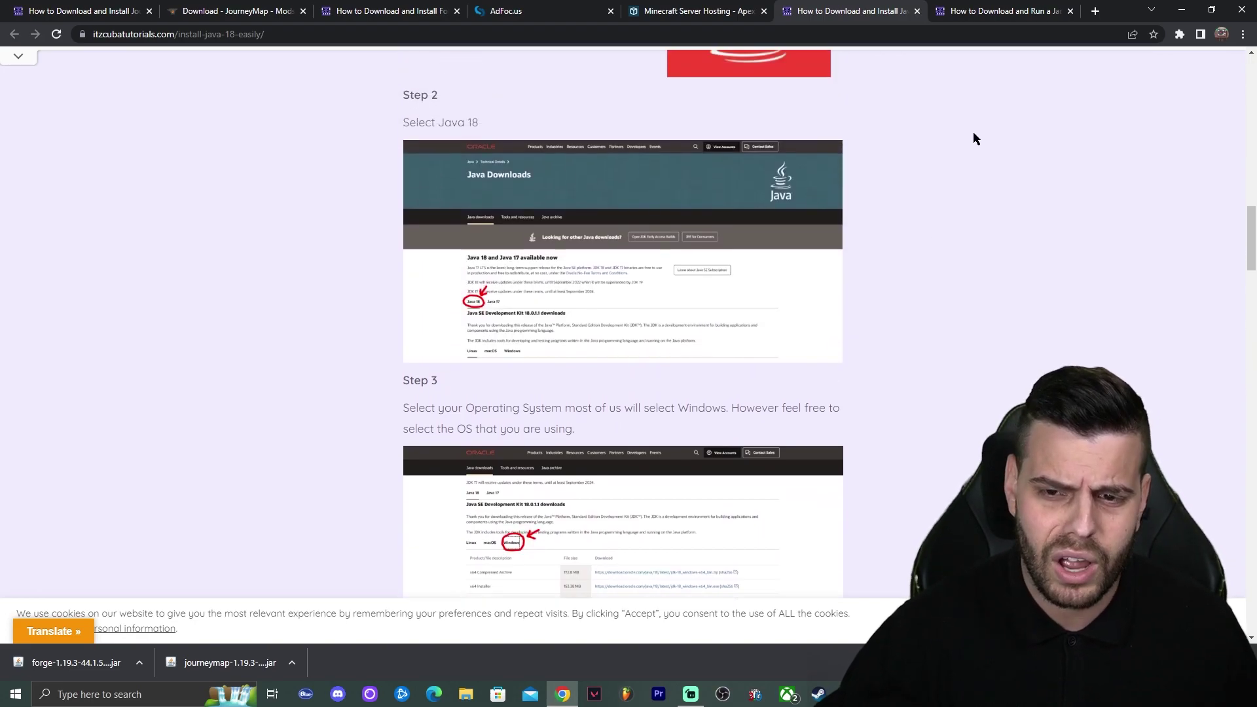
# - Skim the Jarfix guide, then minimize Chrome back to the desktop
pyautogui.click(1003, 7)
pyautogui.scroll(-12, 823, 294)
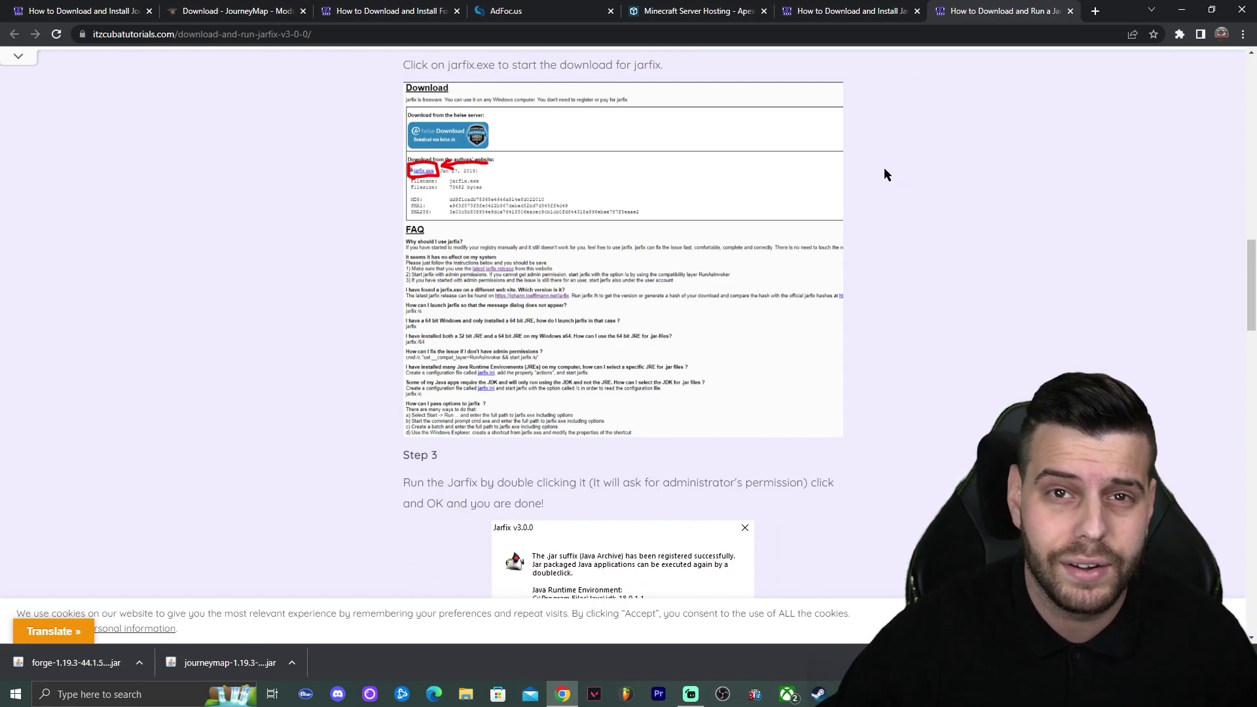
pyautogui.scroll(3, 876, 174)
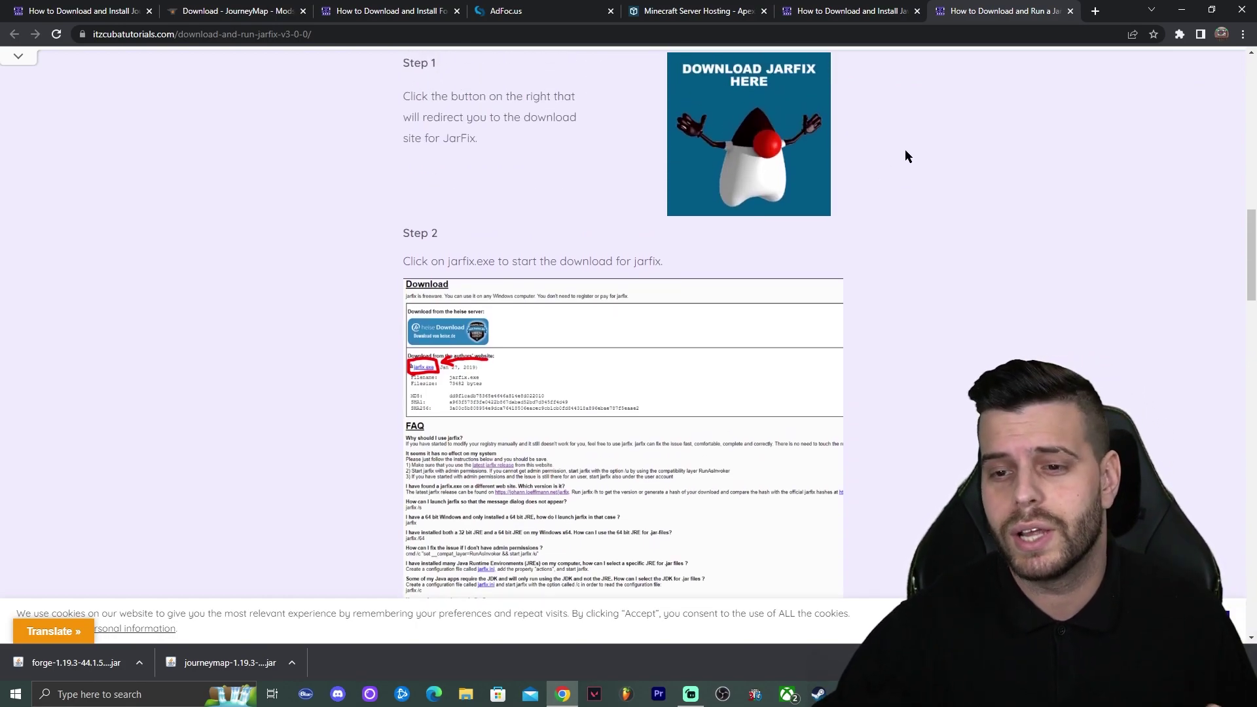
pyautogui.scroll(3, 963, 148)
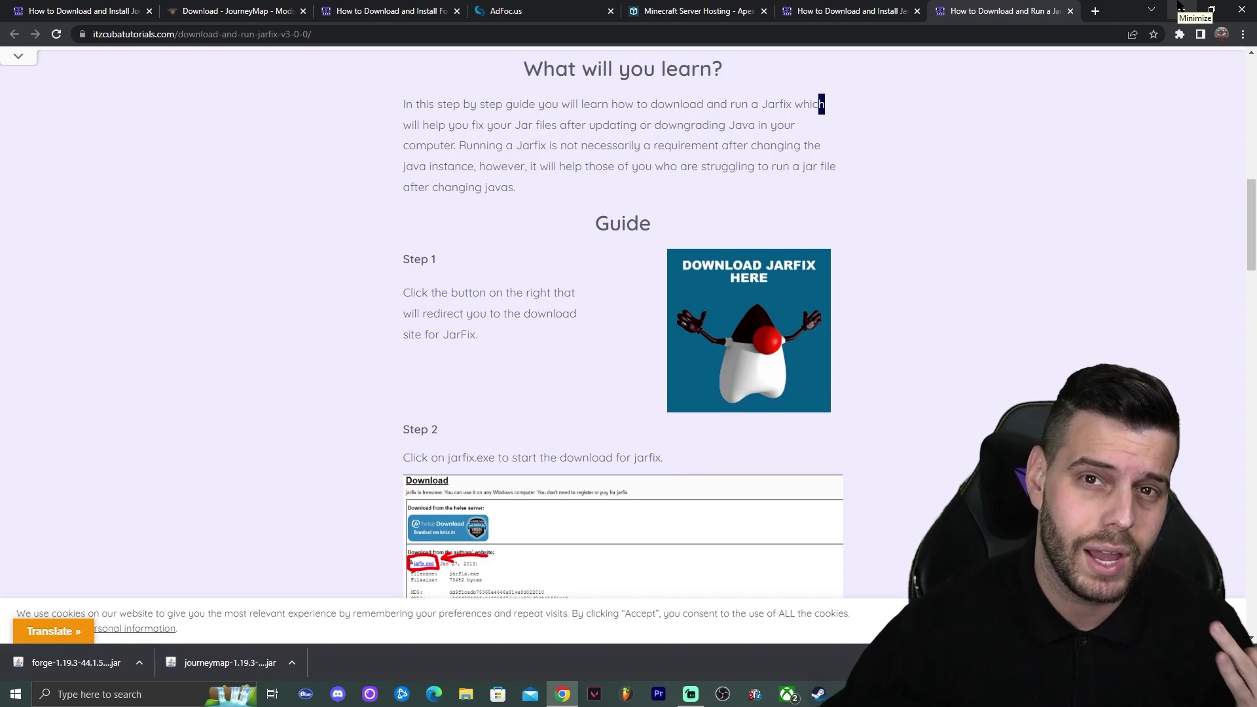
pyautogui.click(1180, 8)
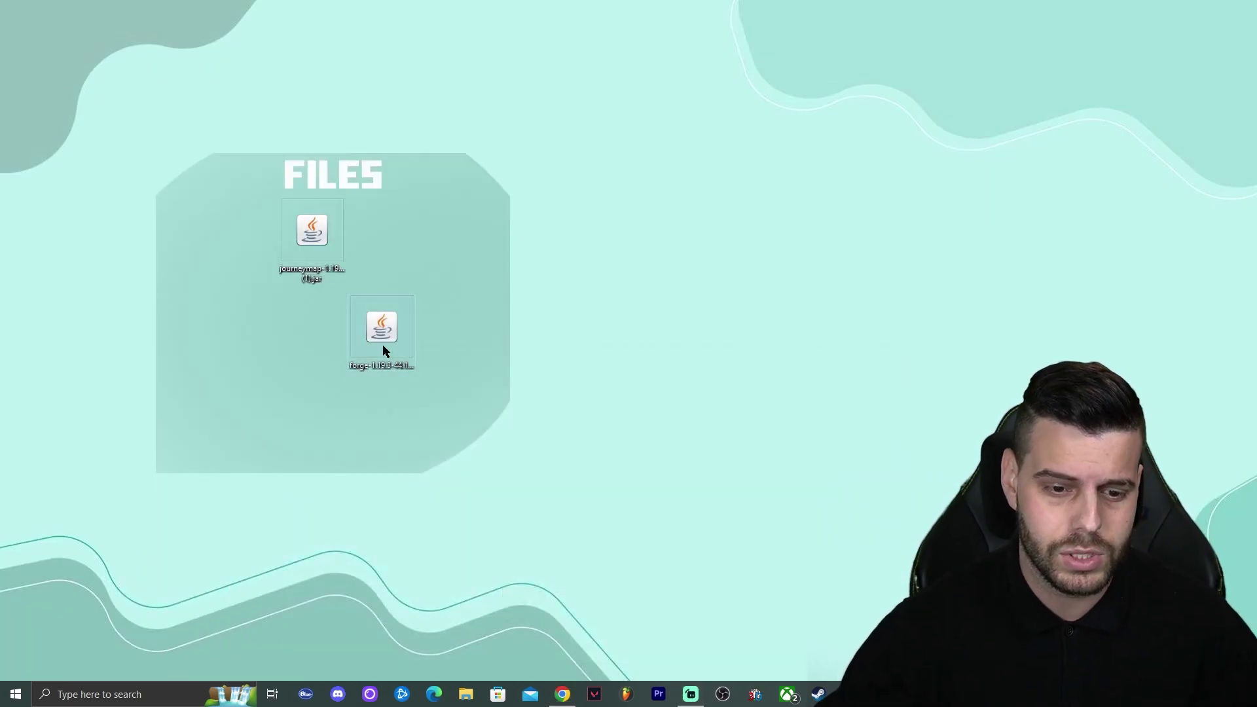
pyautogui.rightClick(583, 242)
pyautogui.click(637, 285)
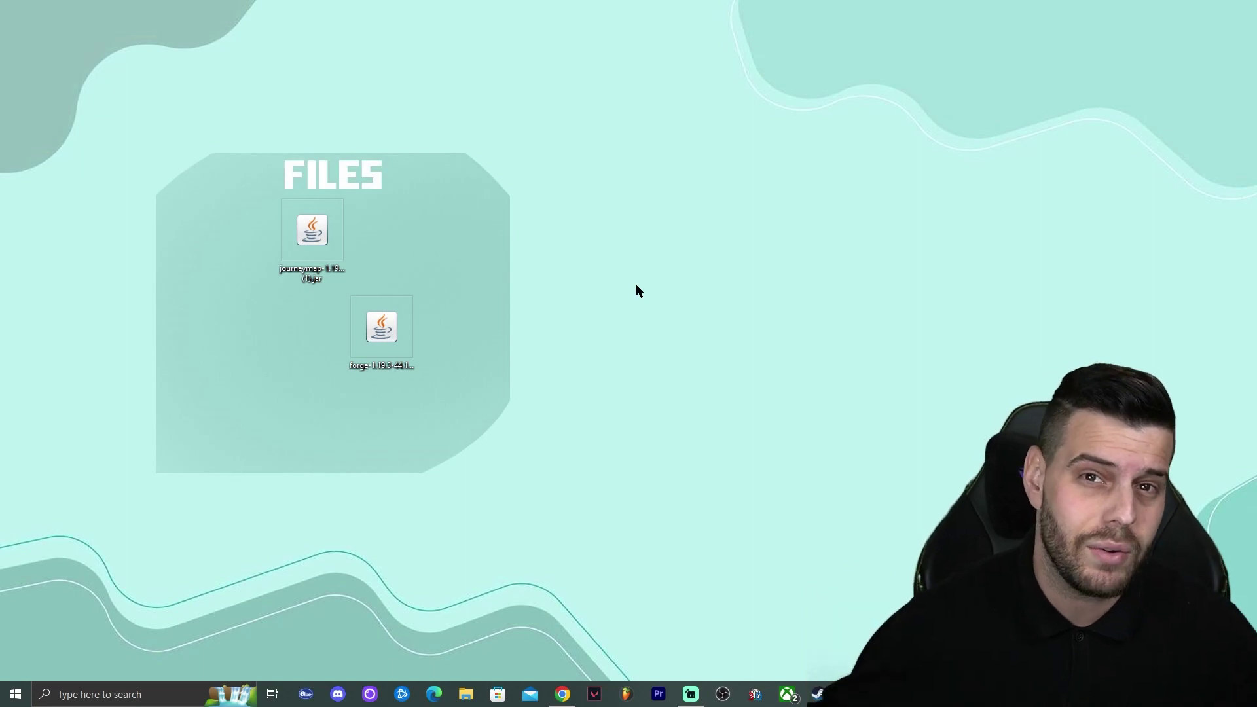
pyautogui.click(99, 696)
pyautogui.write('add')
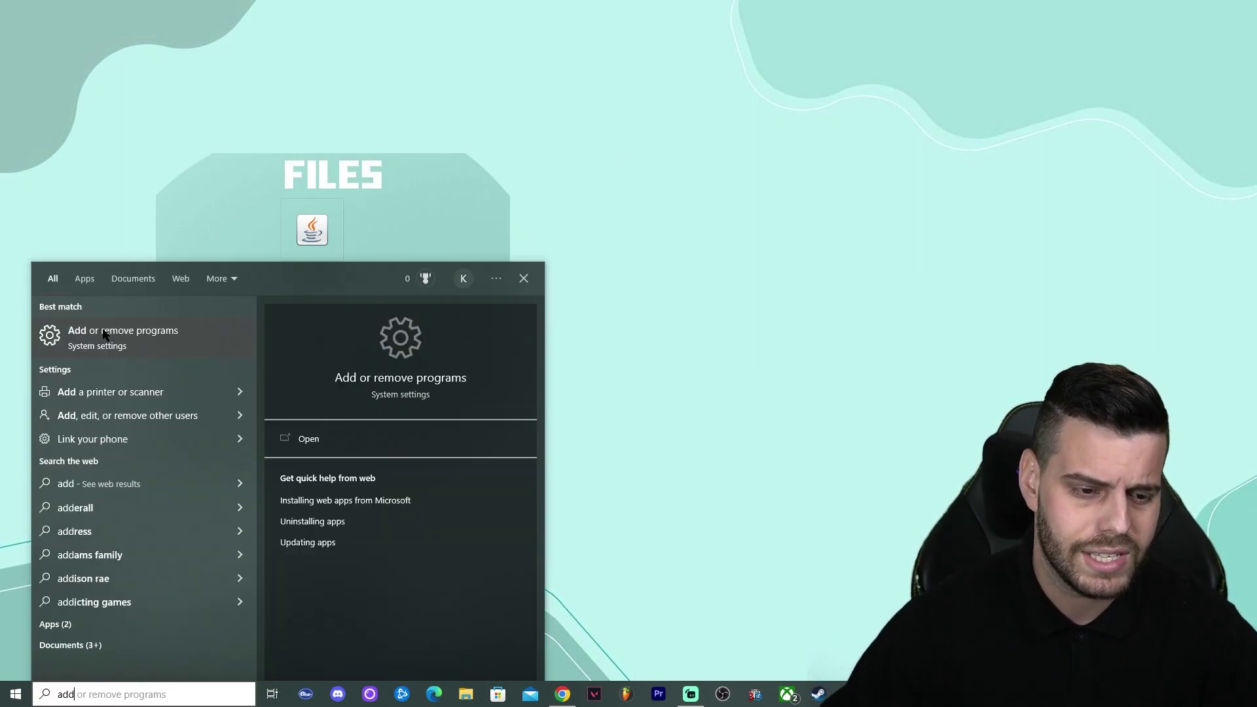
pyautogui.click(101, 328)
pyautogui.click(315, 290)
pyautogui.write('java')
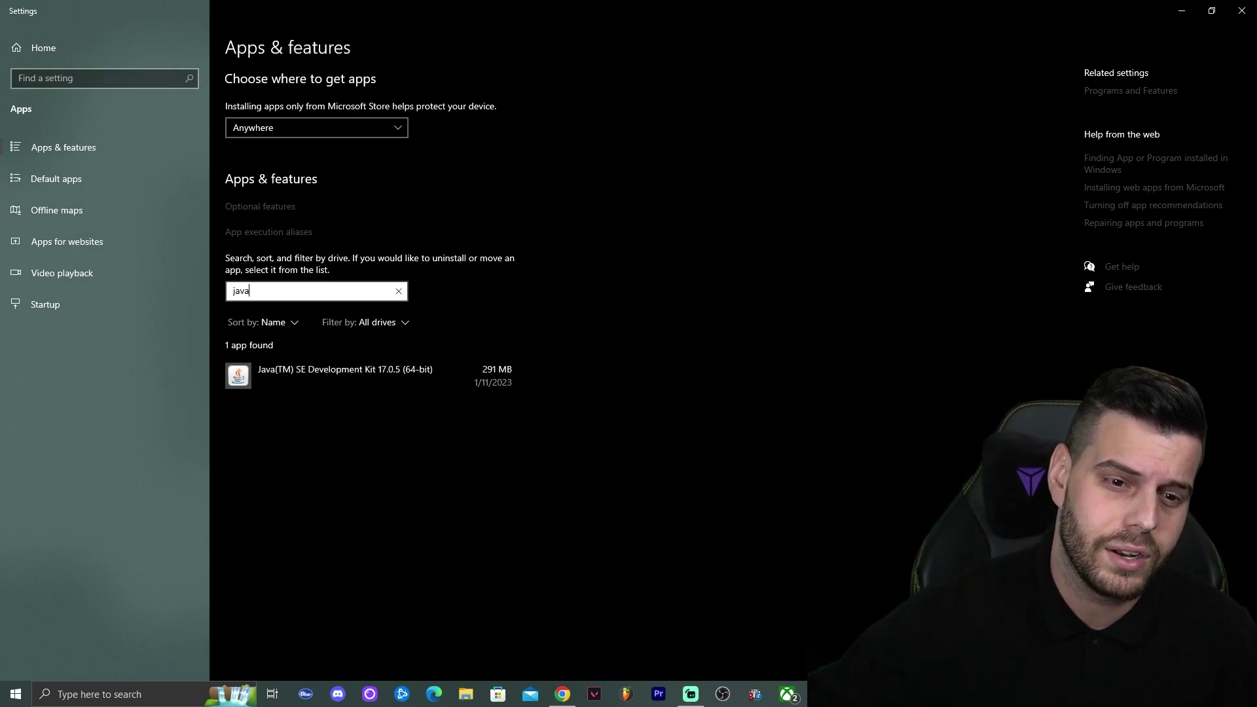
pyautogui.click(1242, 11)
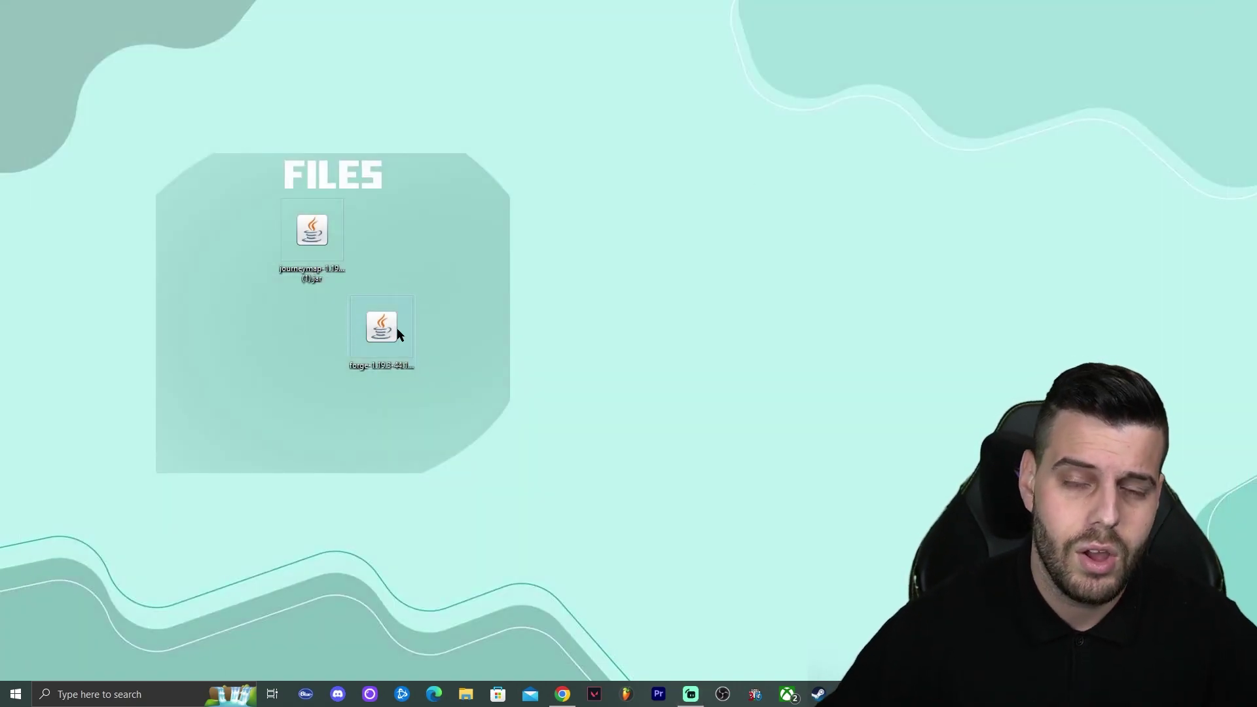
# - Launch the forge-1.19.3-44.1.5 installer and install the client into .minecraft
pyautogui.click(370, 339)
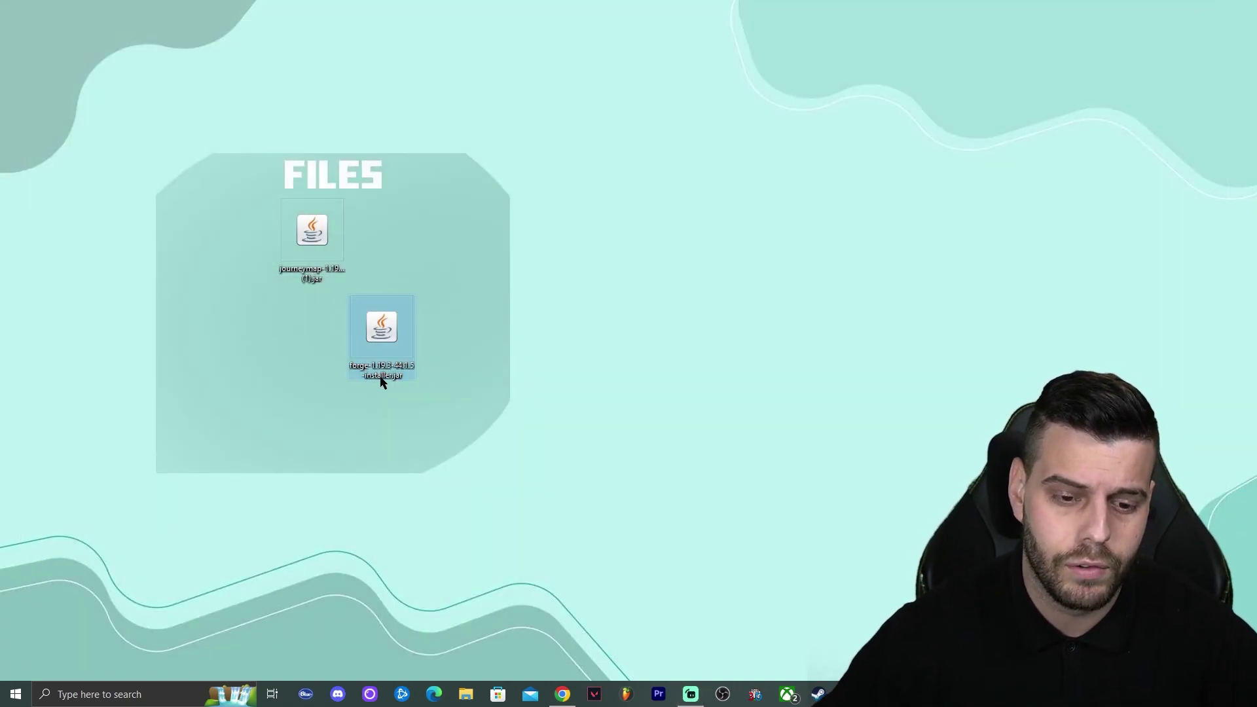
pyautogui.doubleClick(397, 347)
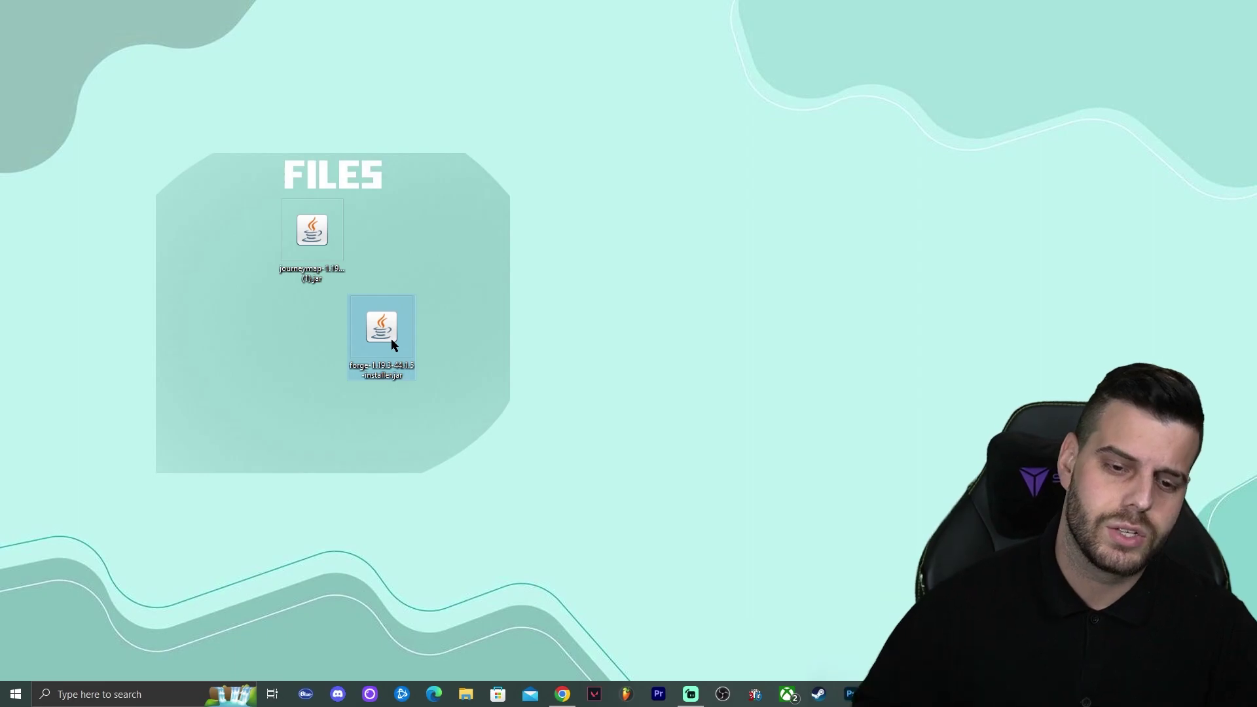
pyautogui.moveTo(619, 255); pyautogui.dragTo(541, 168)
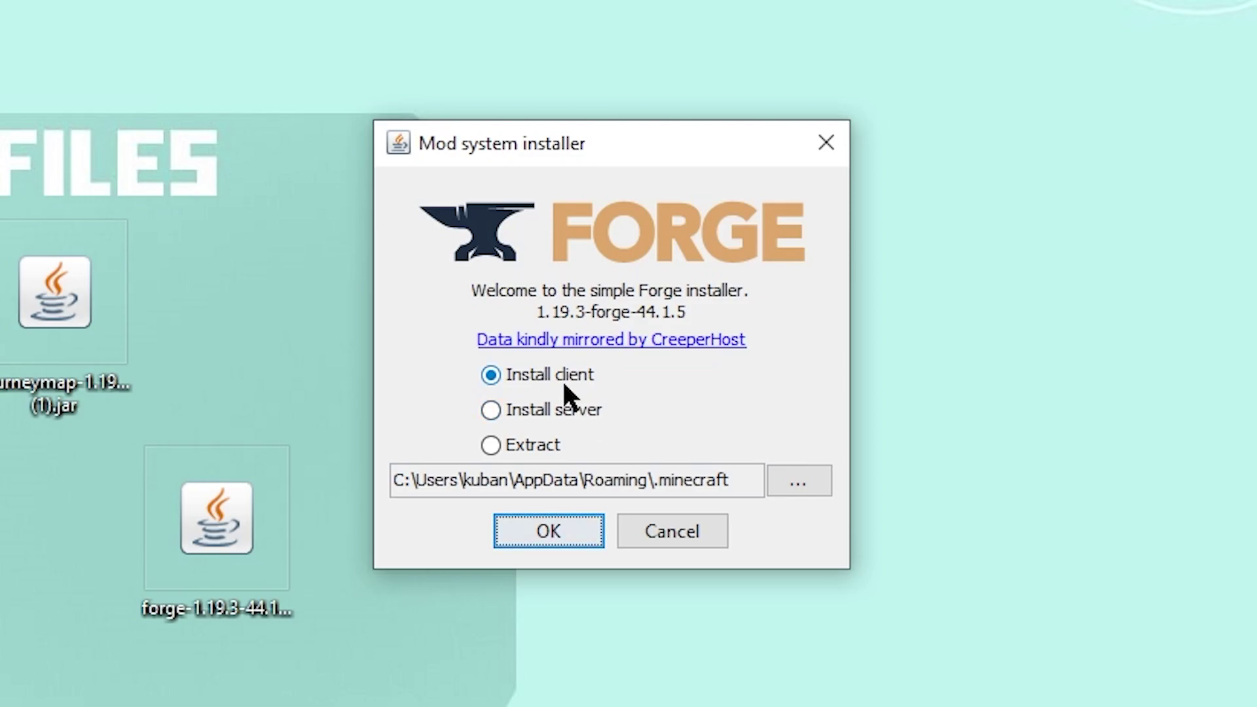
pyautogui.click(574, 536)
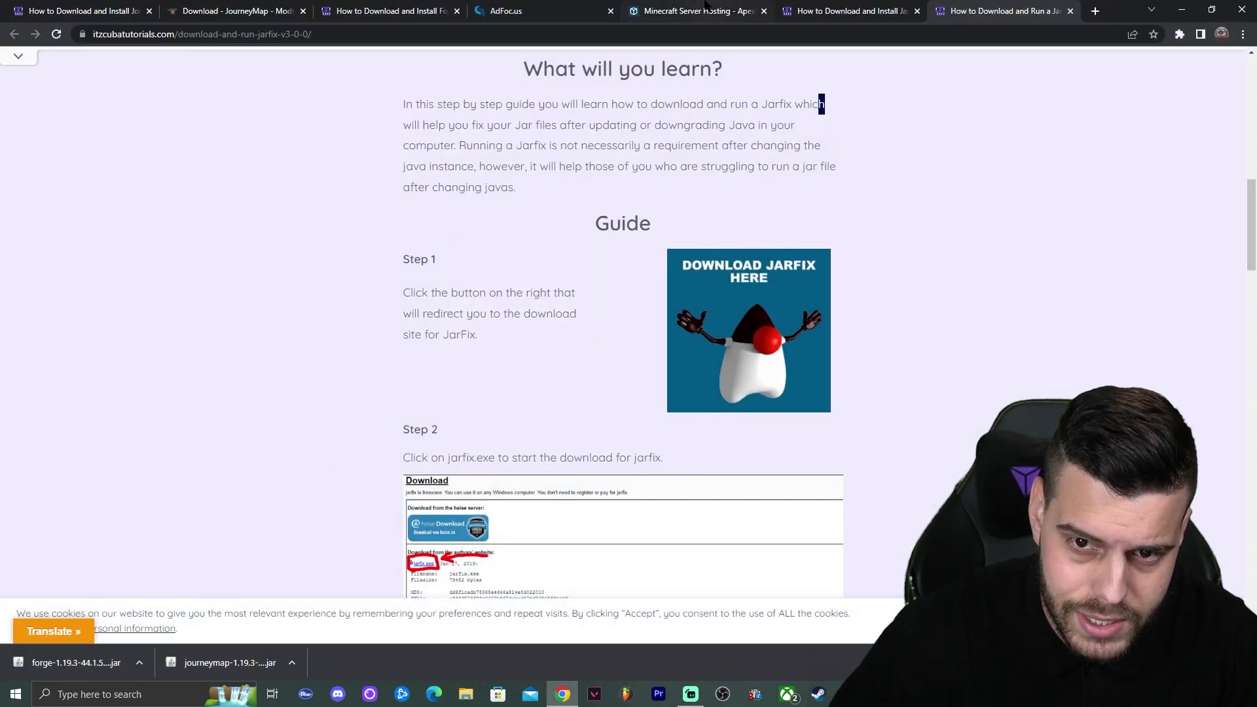
# - Wait for the Forge installation to complete, then dismiss the Complete message
pyautogui.click(701, 12)
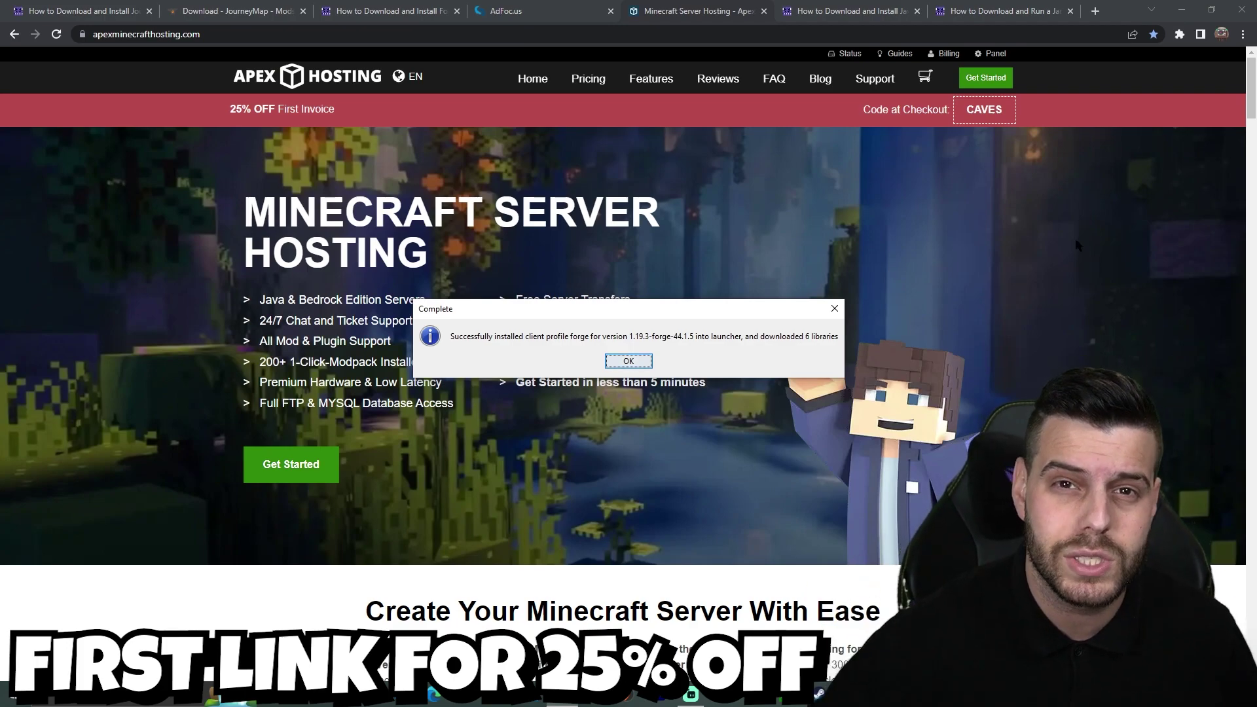
pyautogui.click(1182, 10)
pyautogui.moveTo(686, 309); pyautogui.dragTo(676, 288)
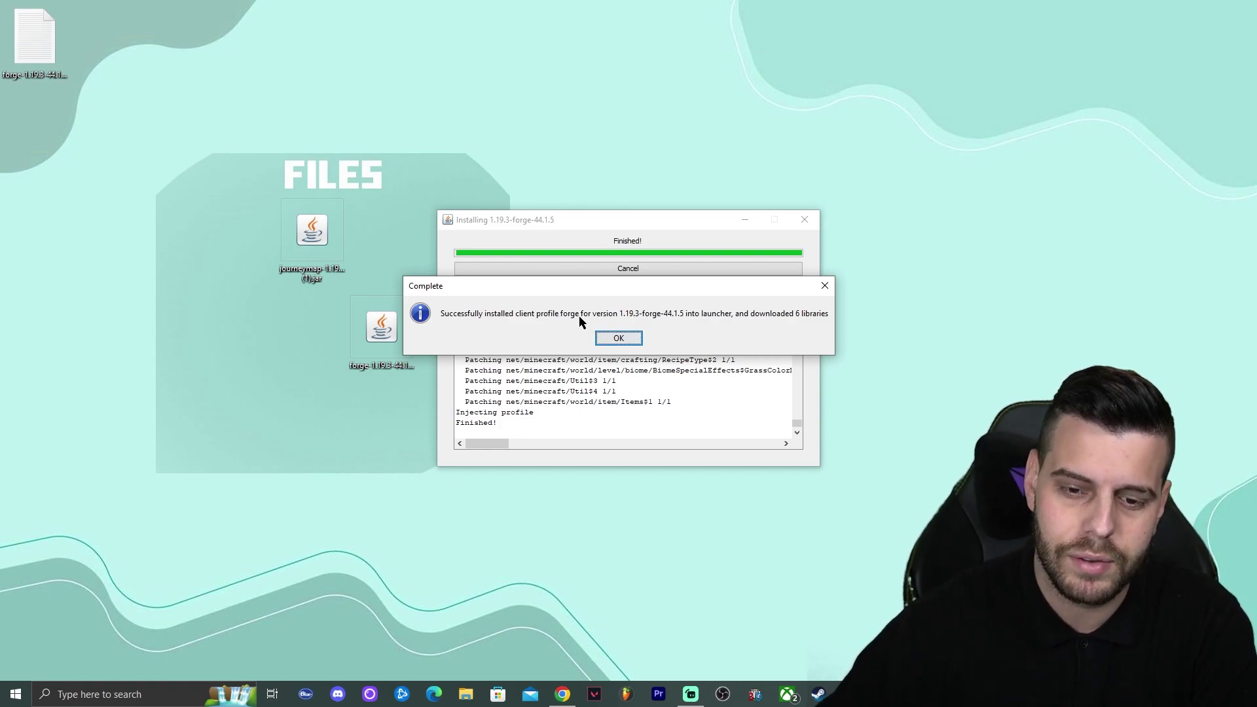
pyautogui.click(620, 339)
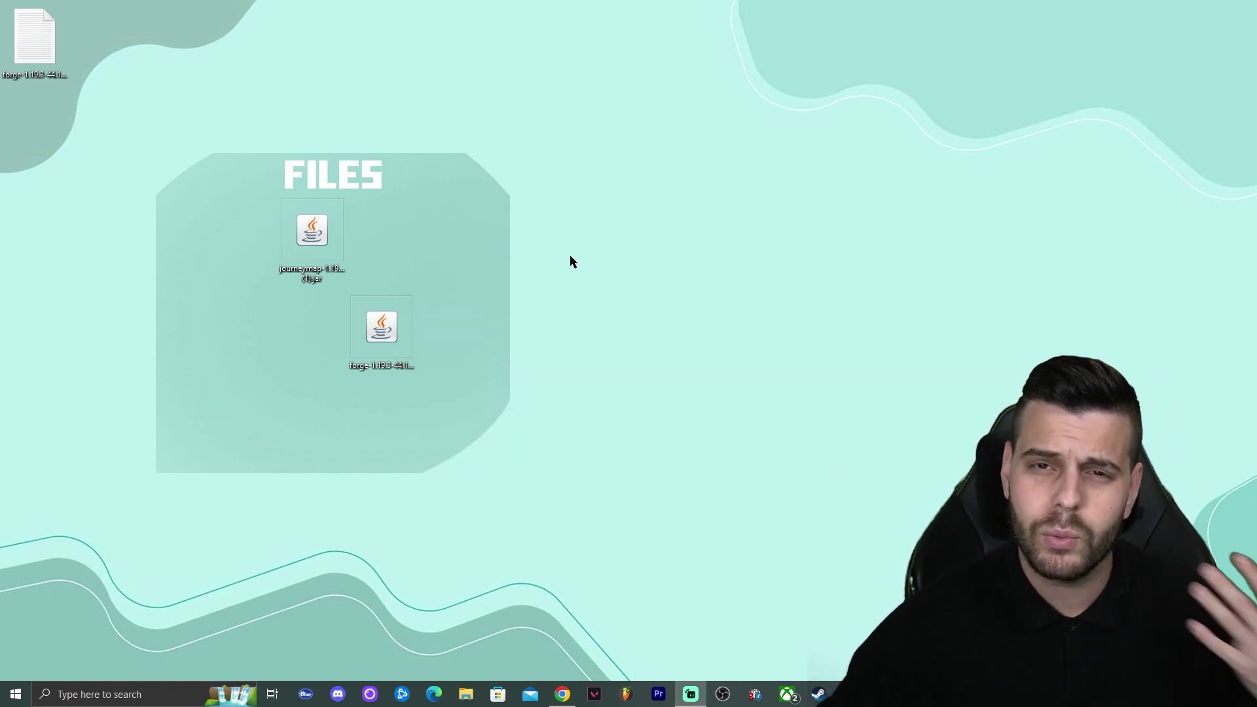
# - Delete the Forge installer jar and its log file from the desktop
pyautogui.moveTo(543, 421); pyautogui.dragTo(367, 357)
pyautogui.press('Delete')
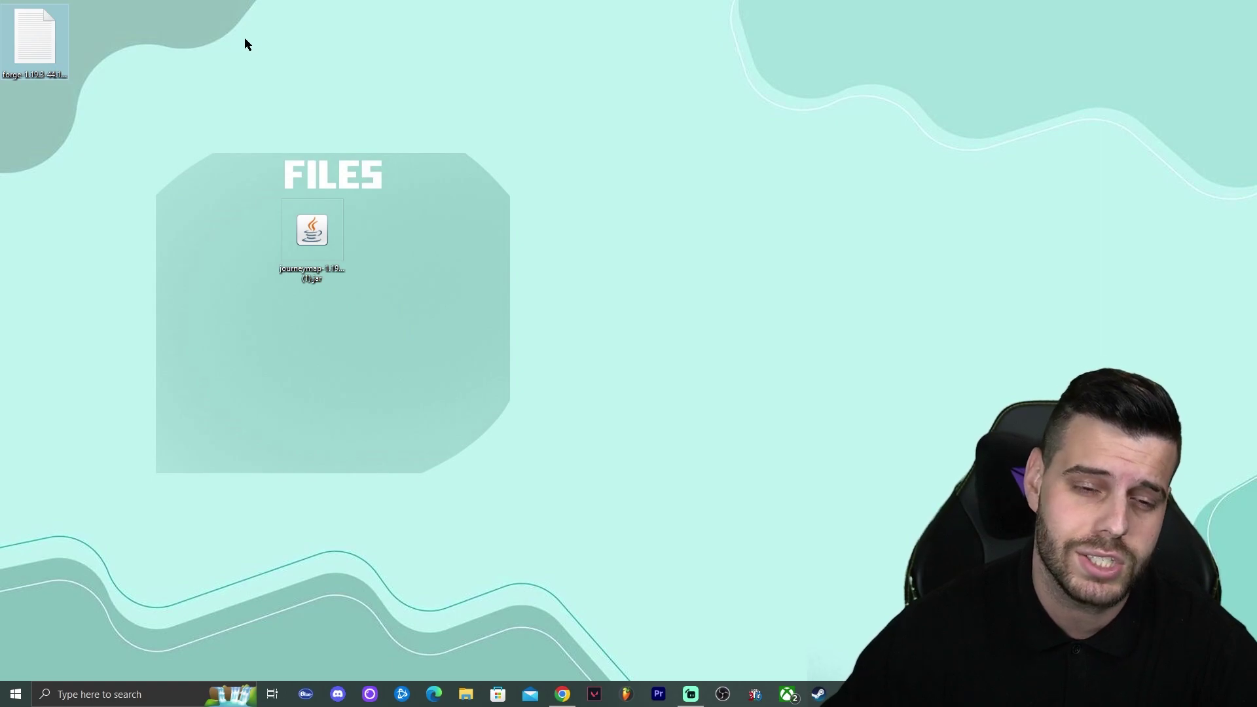
pyautogui.press('Delete')
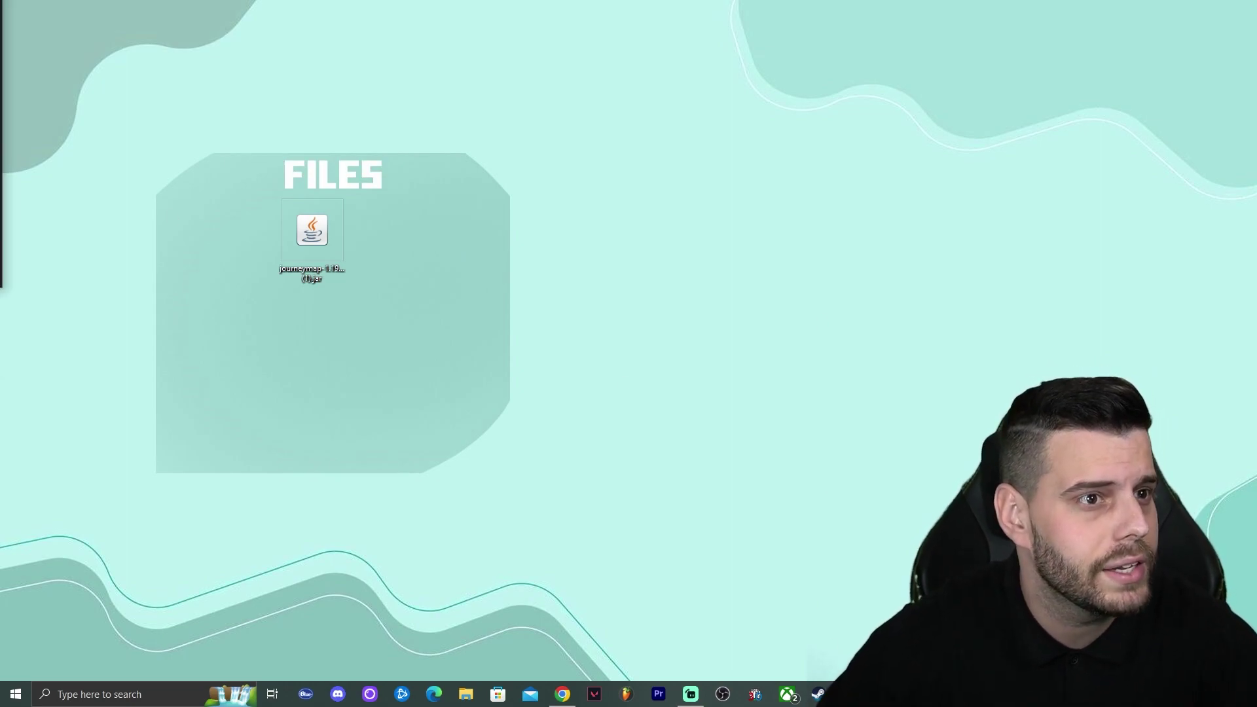
pyautogui.moveTo(19, 115); pyautogui.dragTo(789, 76)
# - Maximize the launcher, choose Latest release as the play installation, and view Installations
pyautogui.doubleClick(788, 76)
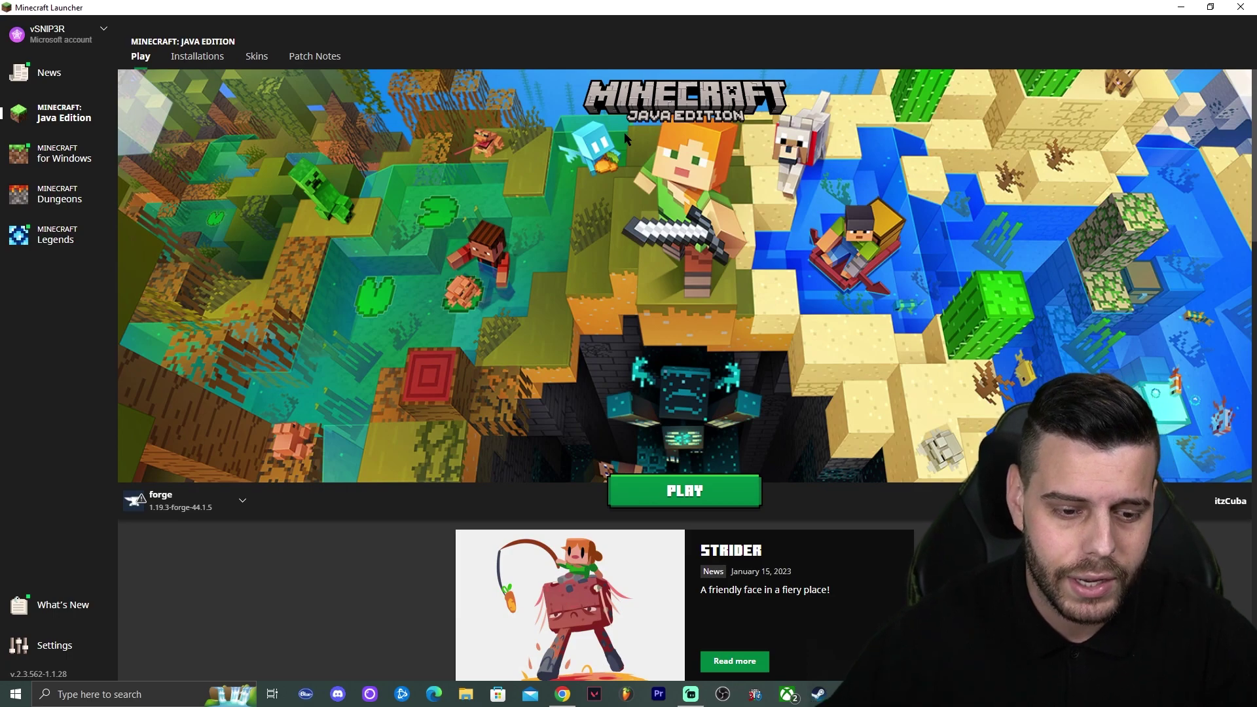
pyautogui.moveTo(190, 510)
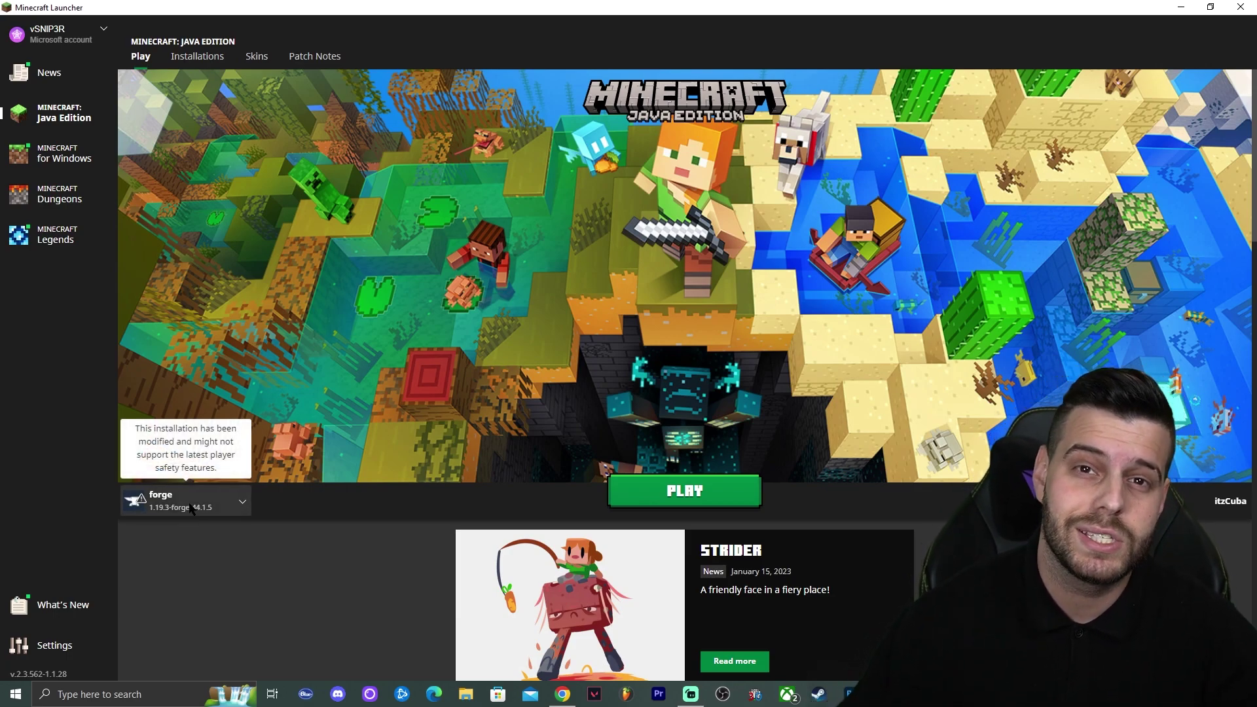
pyautogui.click(226, 509)
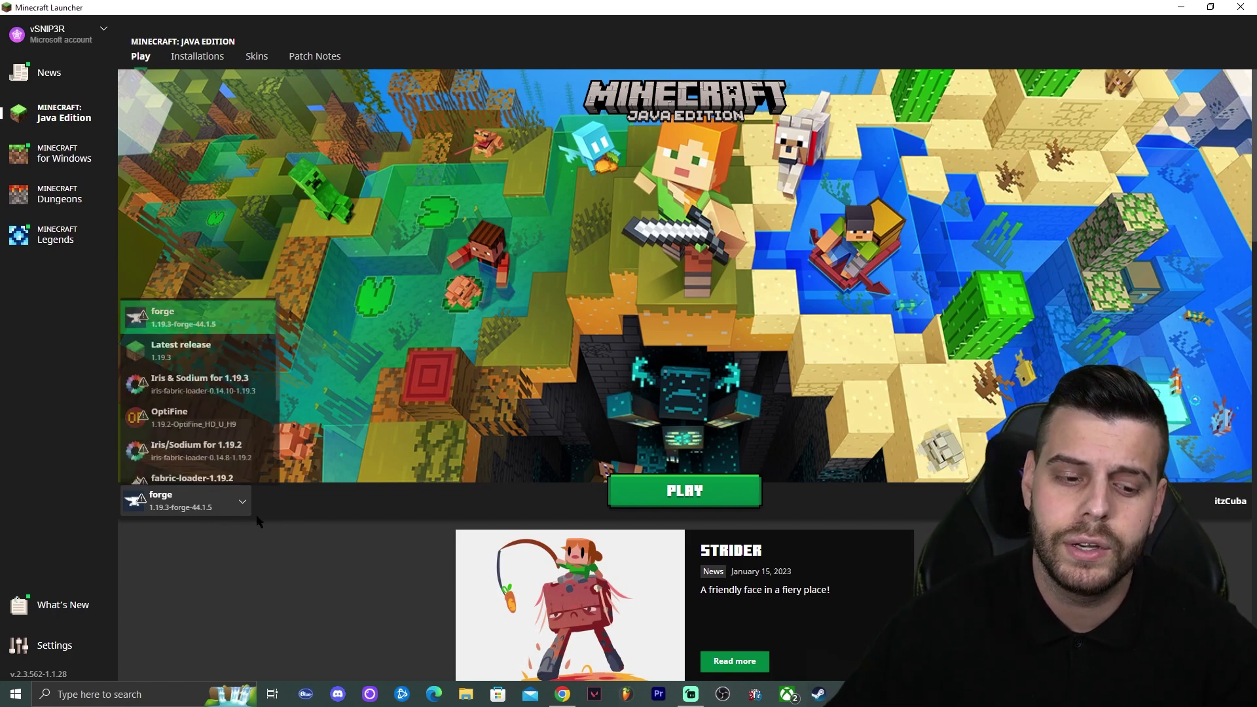
pyautogui.click(226, 352)
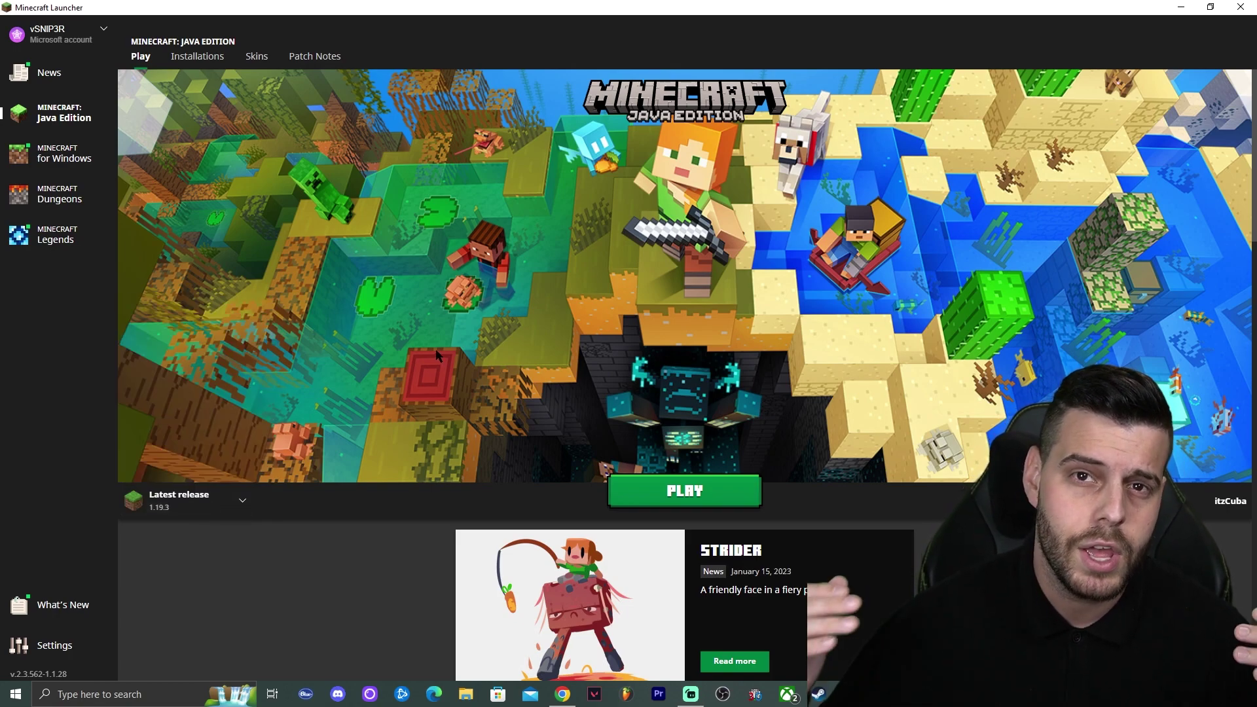
pyautogui.click(197, 56)
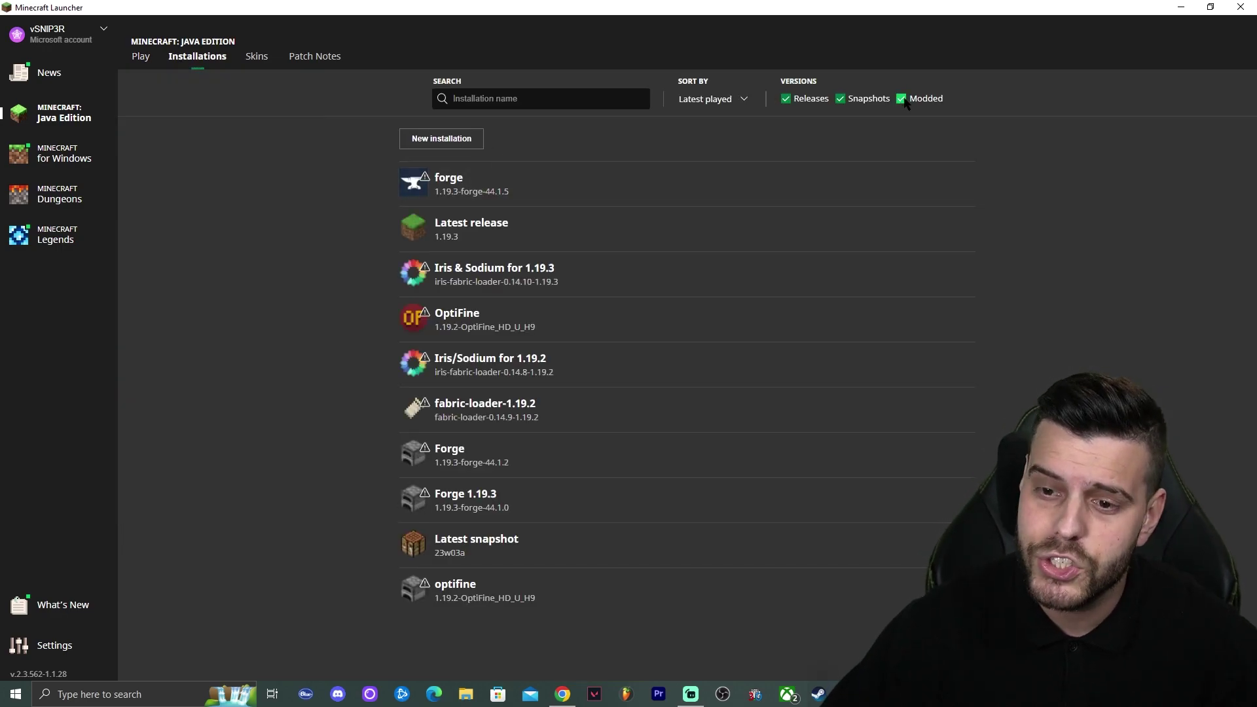
# - Toggle the Modded filter off and on twice, then start a new installation
pyautogui.click(901, 99)
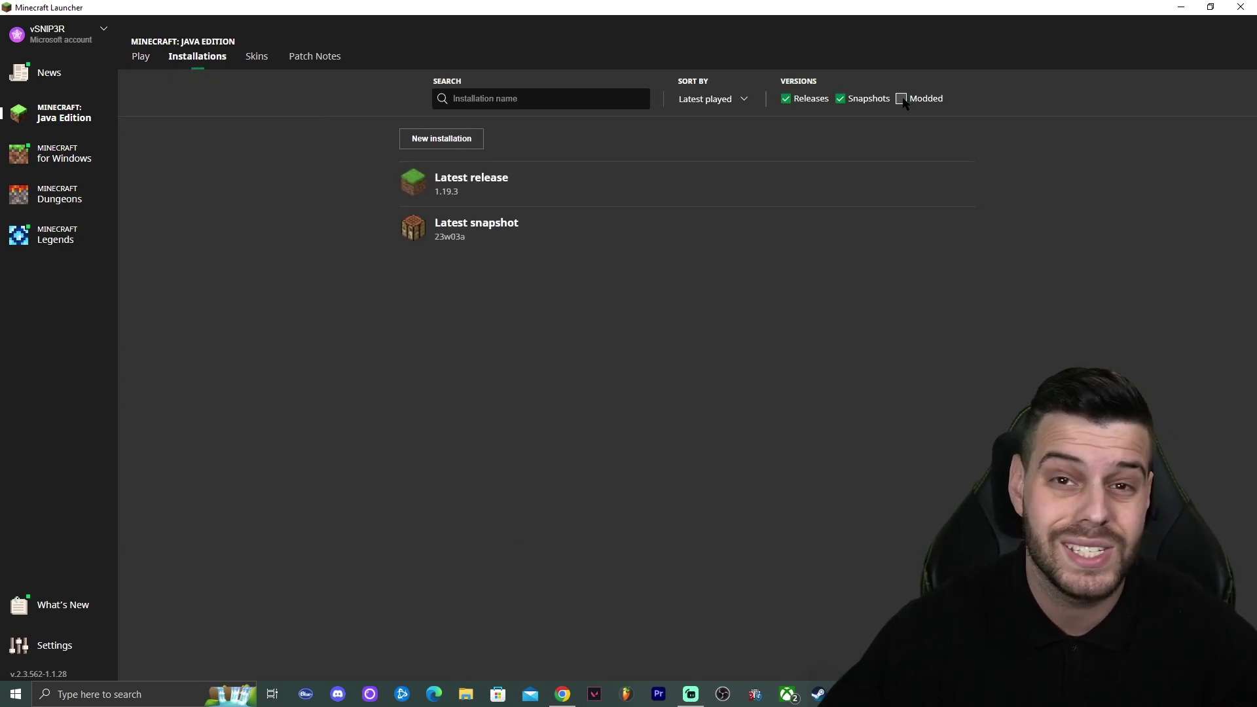
pyautogui.click(901, 98)
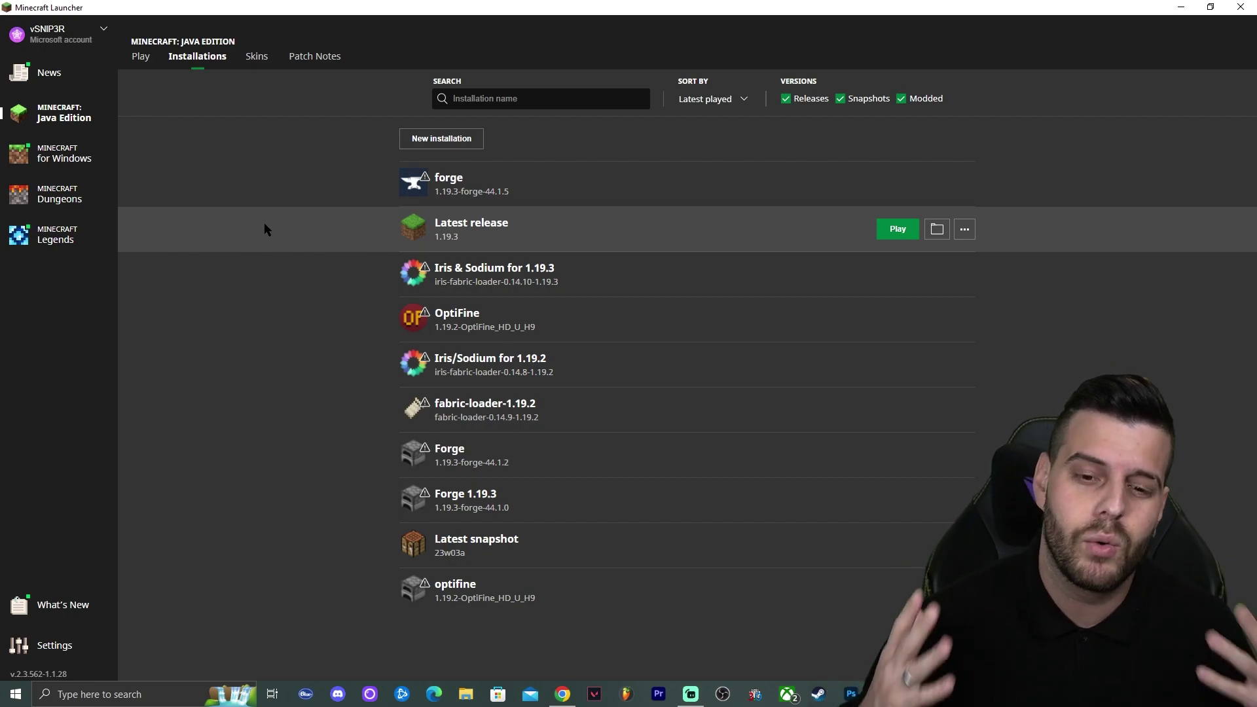
pyautogui.click(902, 98)
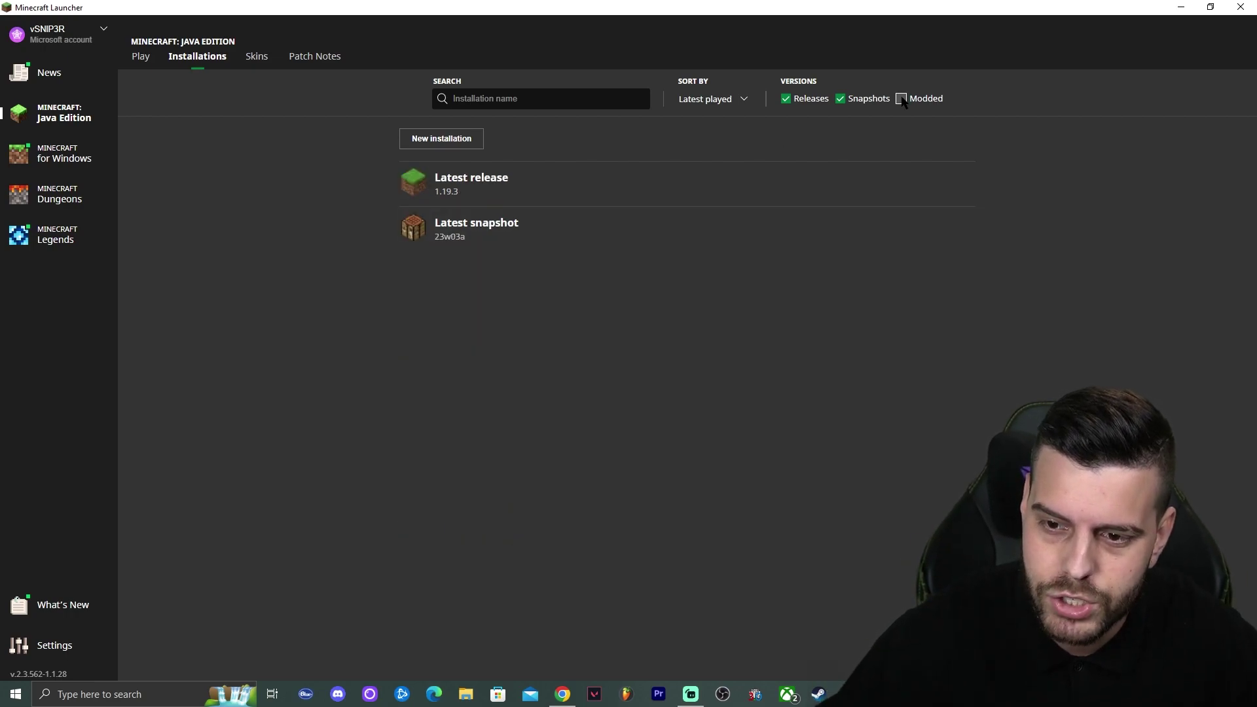
pyautogui.click(902, 99)
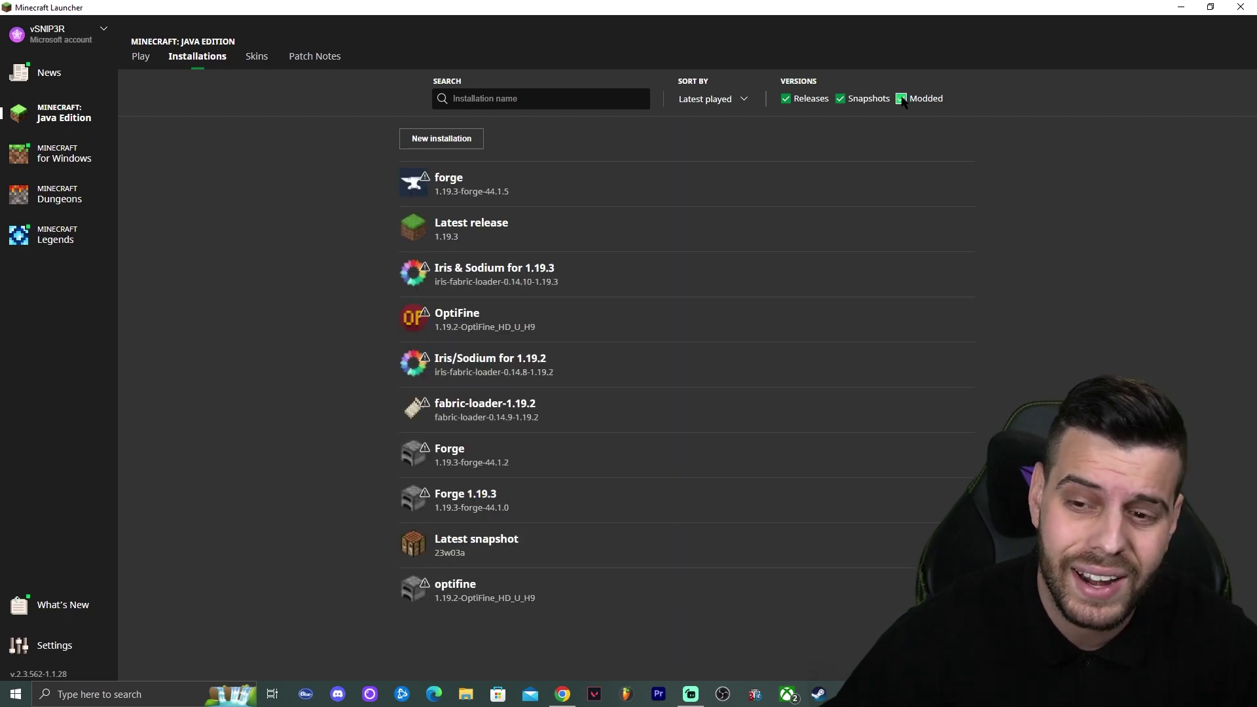
pyautogui.click(449, 137)
# - Name the new installation 'Forge 1.19.3' with version release 1.19.3-forge-44.1.5
pyautogui.click(611, 146)
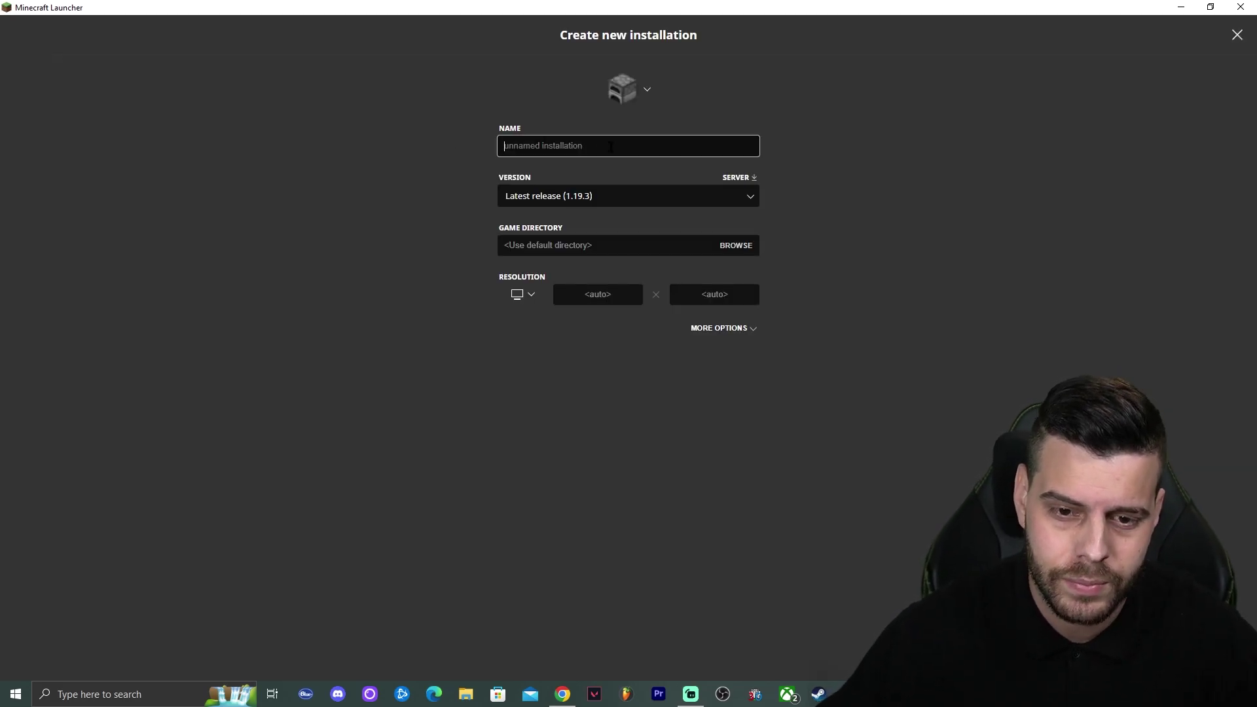
pyautogui.write('For')
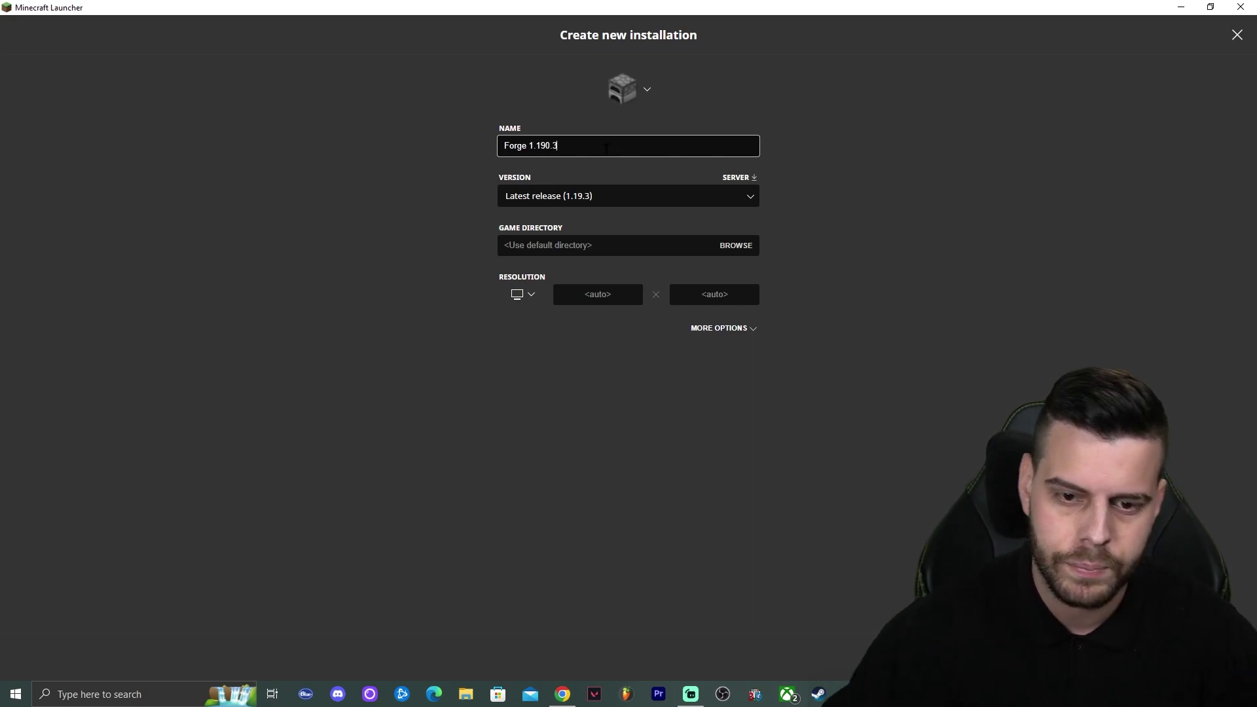
pyautogui.write('ge 1.19.3')
pyautogui.click(628, 196)
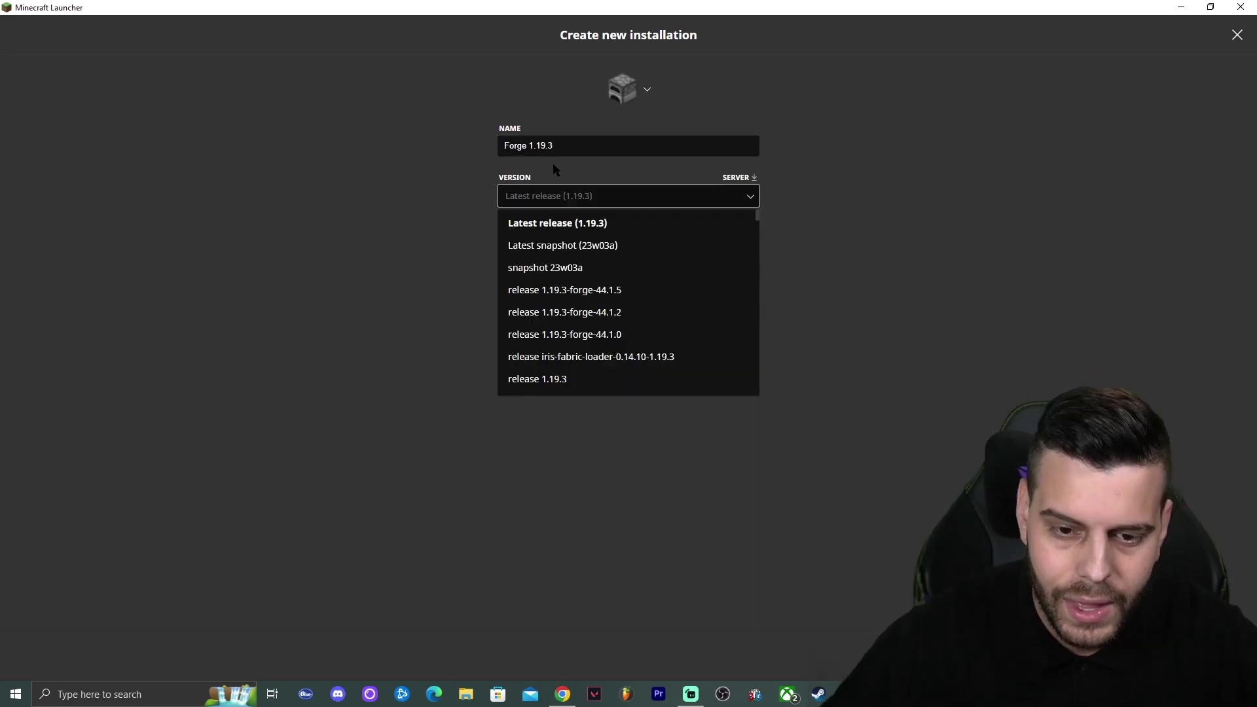
pyautogui.click(628, 196)
pyautogui.click(628, 196)
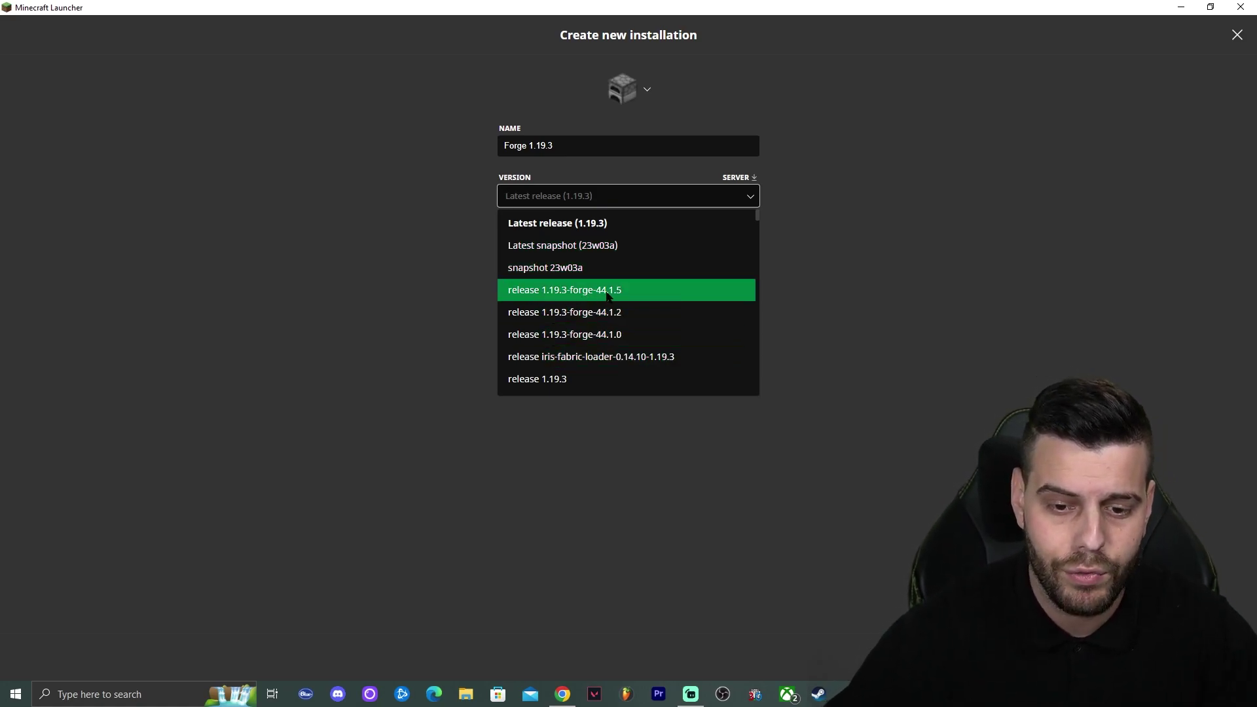
pyautogui.click(608, 296)
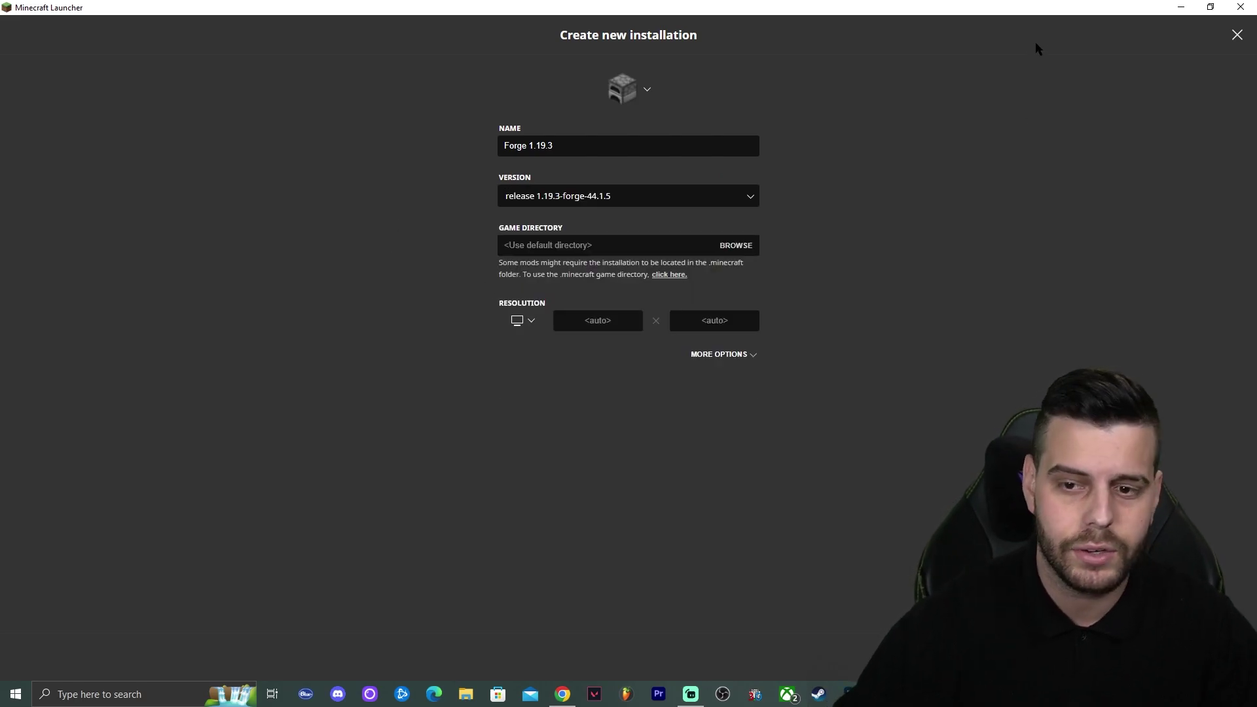
pyautogui.moveTo(907, 12); pyautogui.dragTo(412, 19)
# - Create the Forge 1.19.3 installation and select the forge profile for play
pyautogui.click(678, 588)
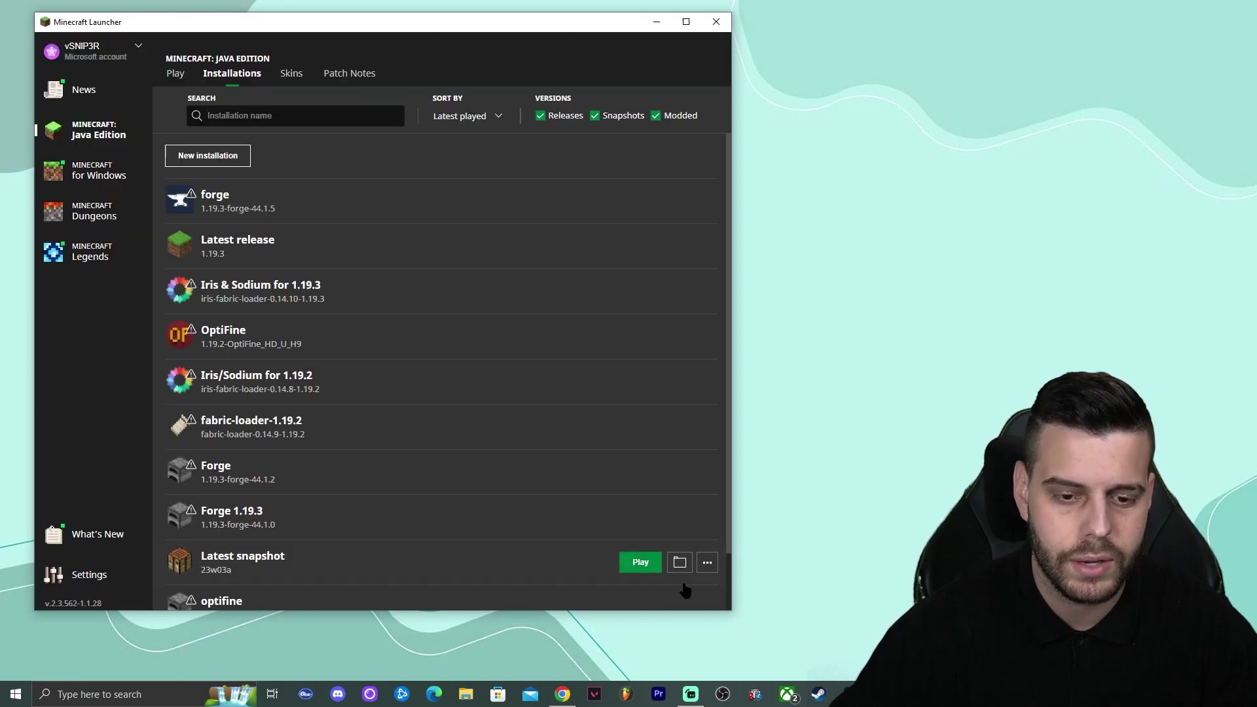
pyautogui.scroll(-1, 367, 386)
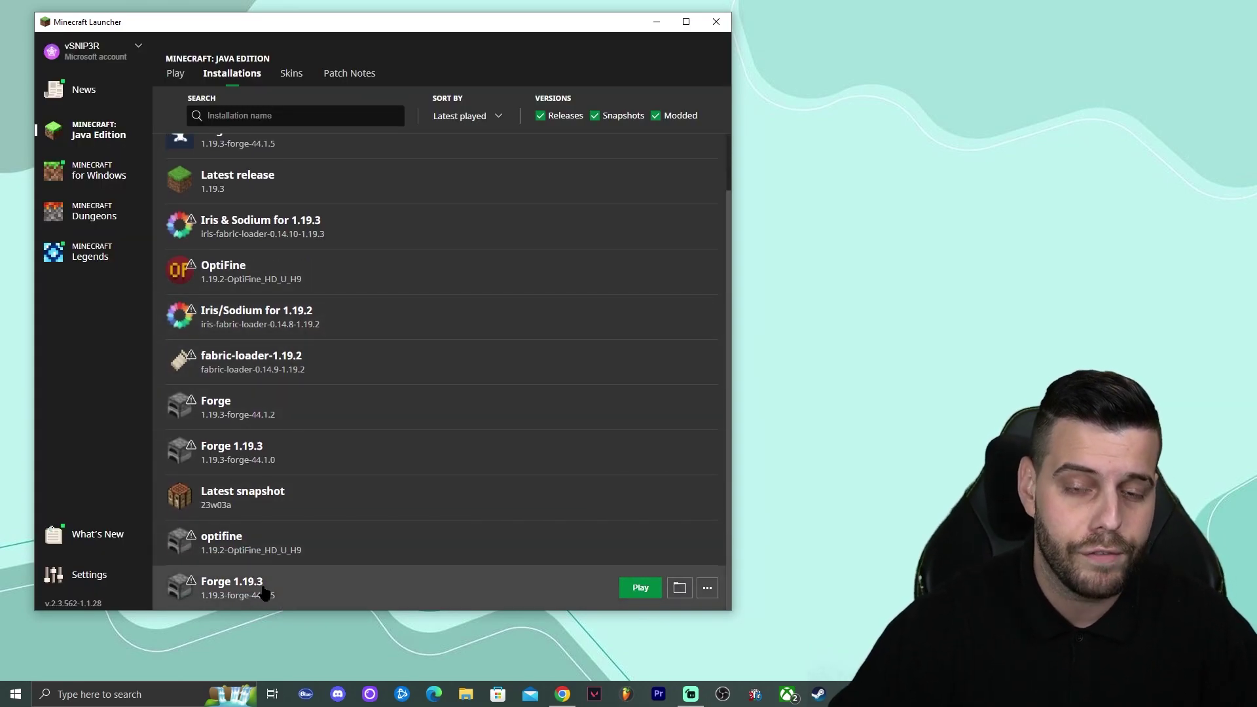
pyautogui.click(686, 21)
pyautogui.click(142, 58)
pyautogui.click(190, 500)
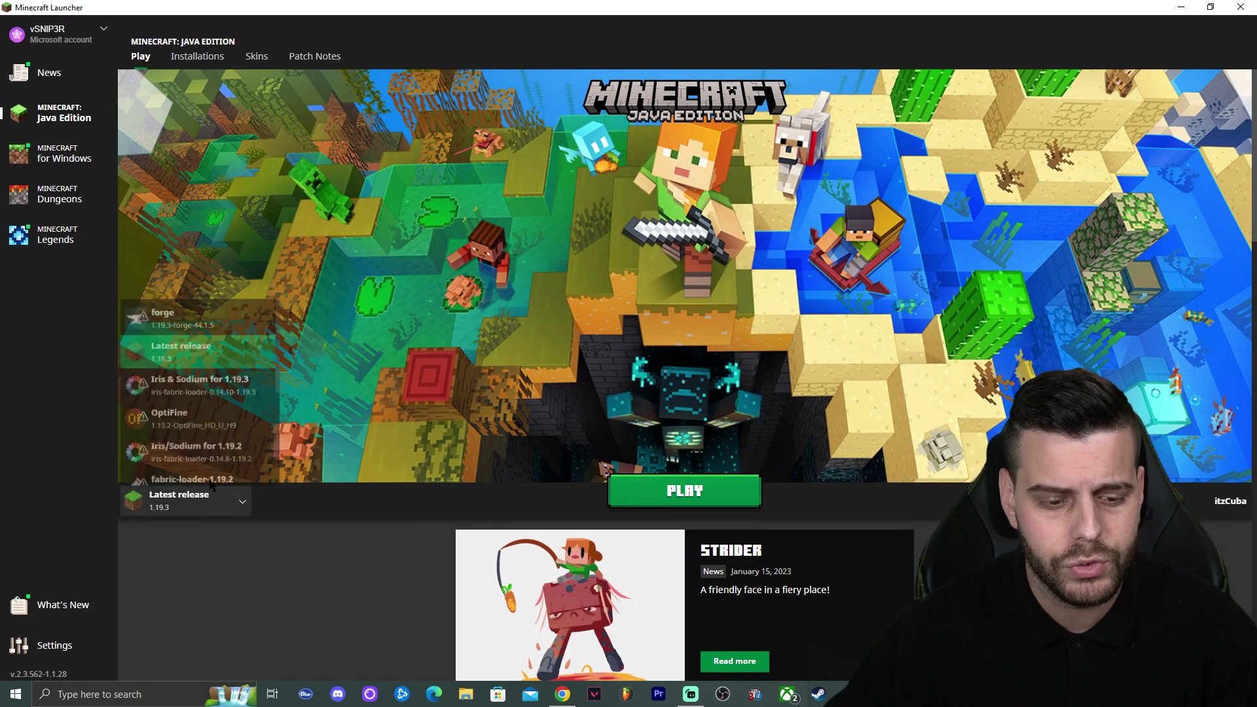
pyautogui.click(387, 391)
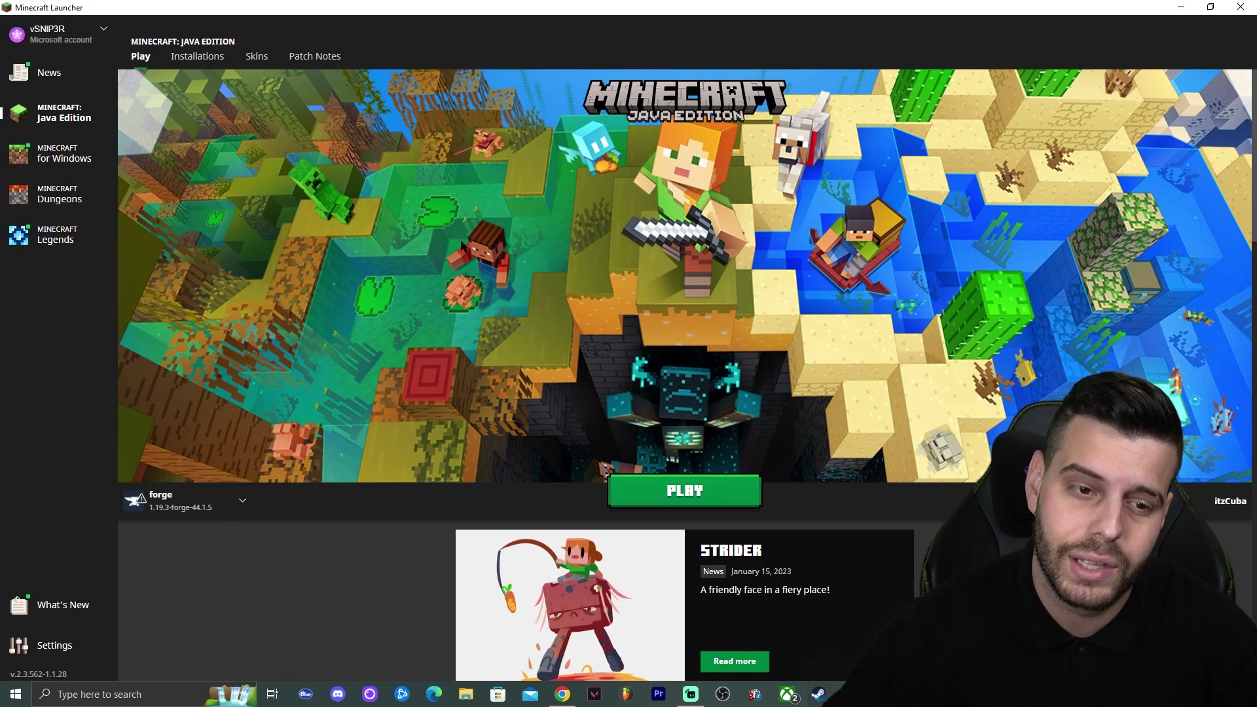
pyautogui.click(198, 57)
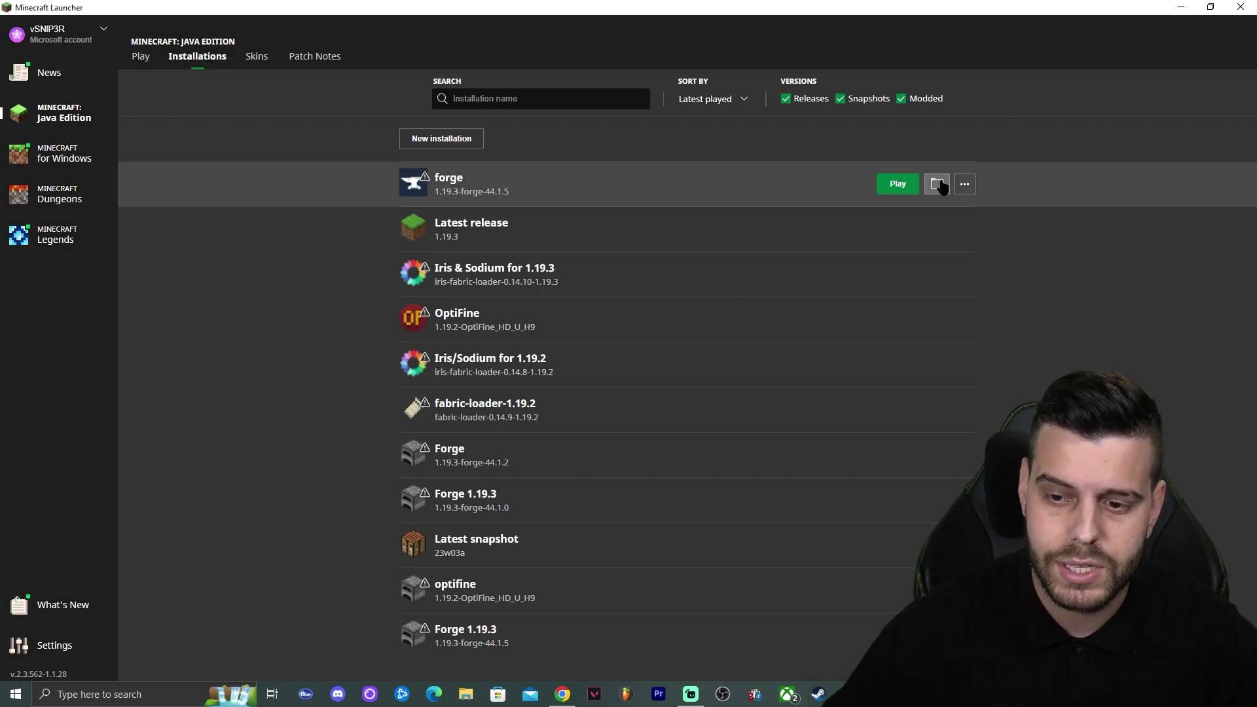
# - Open the forge installation's .minecraft folder and delete the old mods folder
pyautogui.click(937, 186)
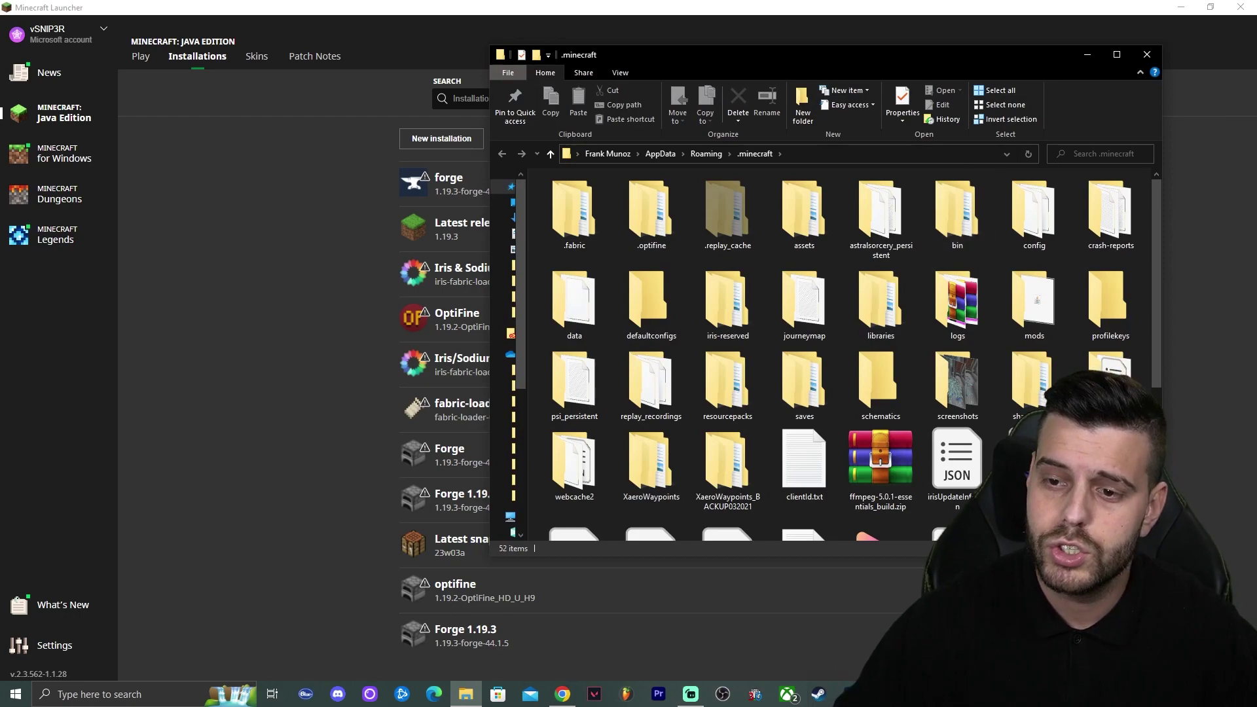
pyautogui.moveTo(851, 55); pyautogui.dragTo(460, 42)
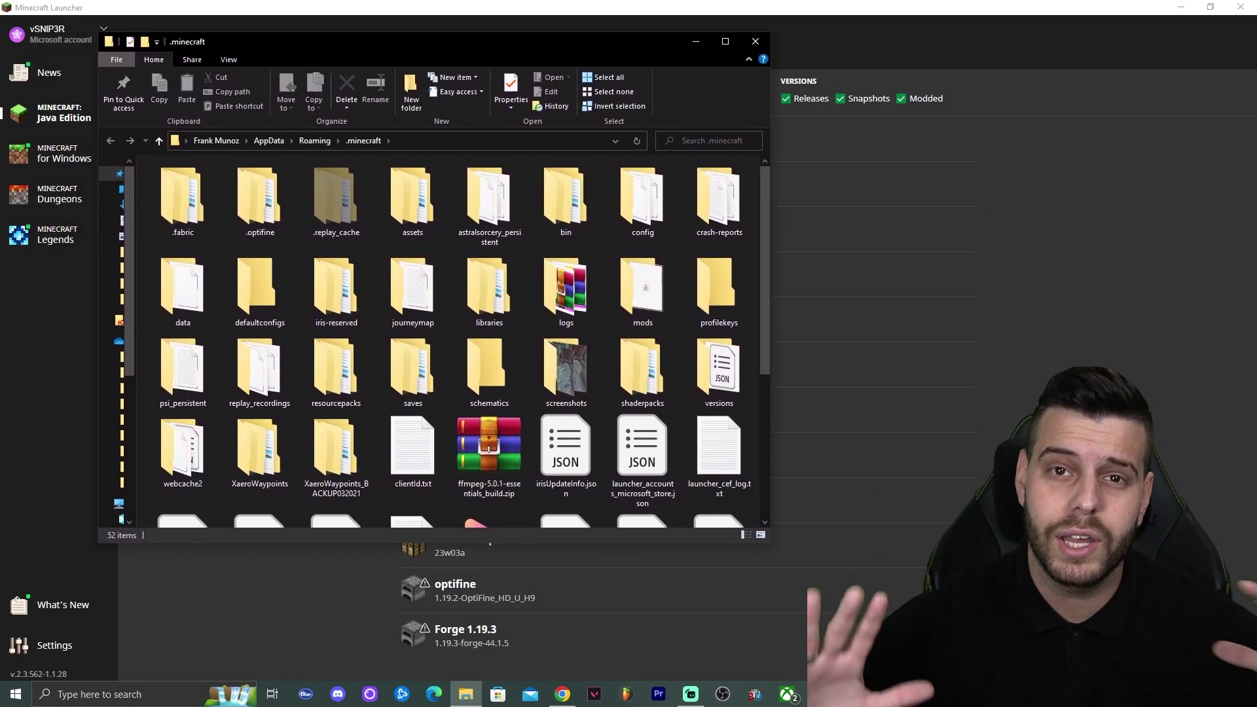
pyautogui.click(1180, 7)
pyautogui.moveTo(459, 41); pyautogui.dragTo(481, 30)
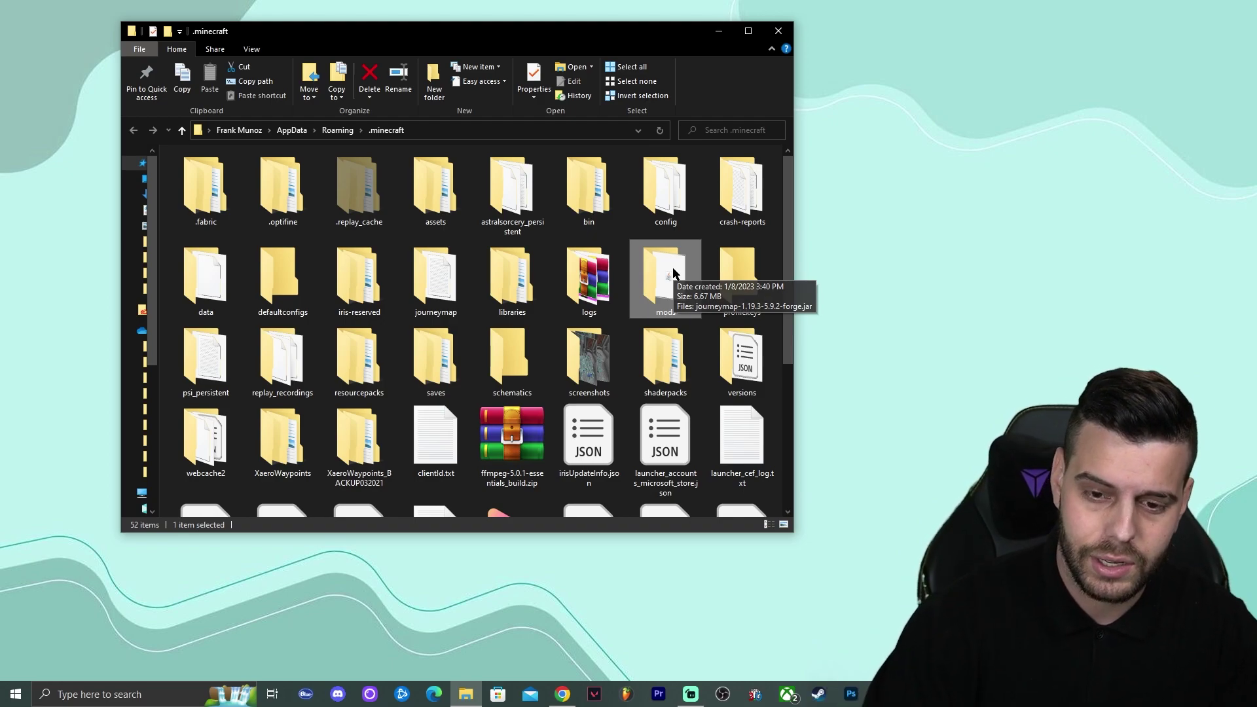
pyautogui.press('Delete')
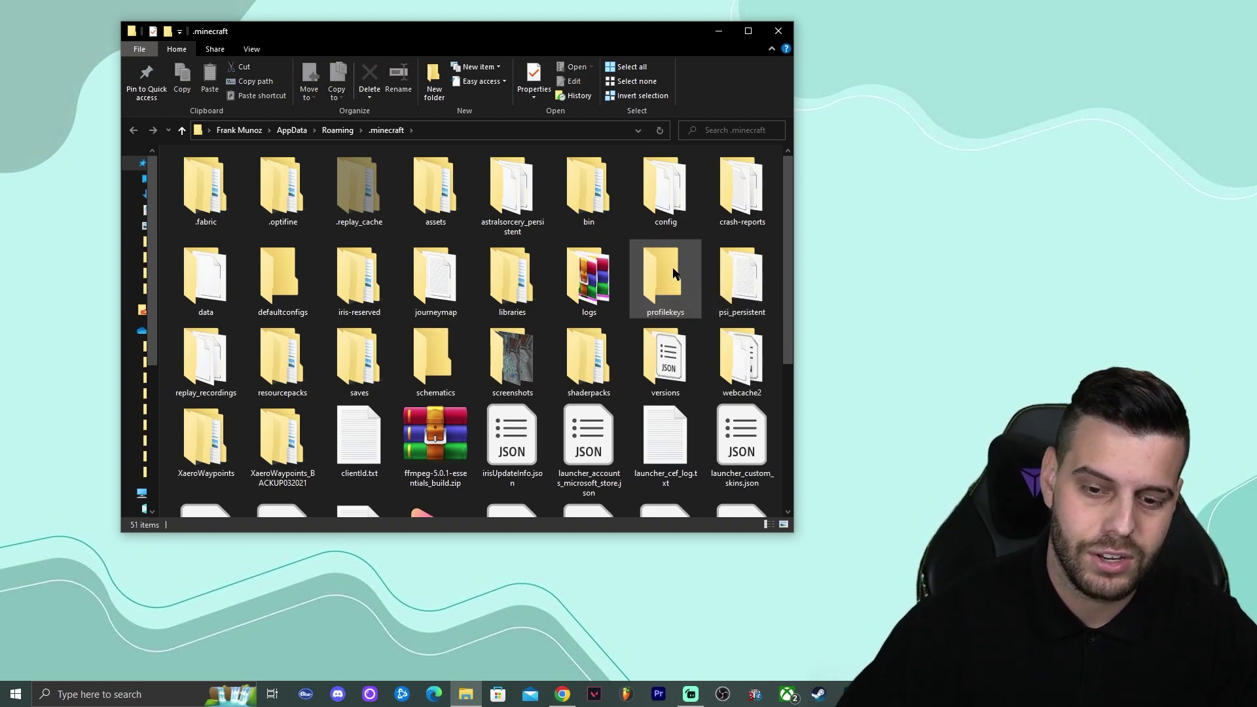
# - Create a new empty folder named 'mods' in .minecraft
pyautogui.rightClick(623, 232)
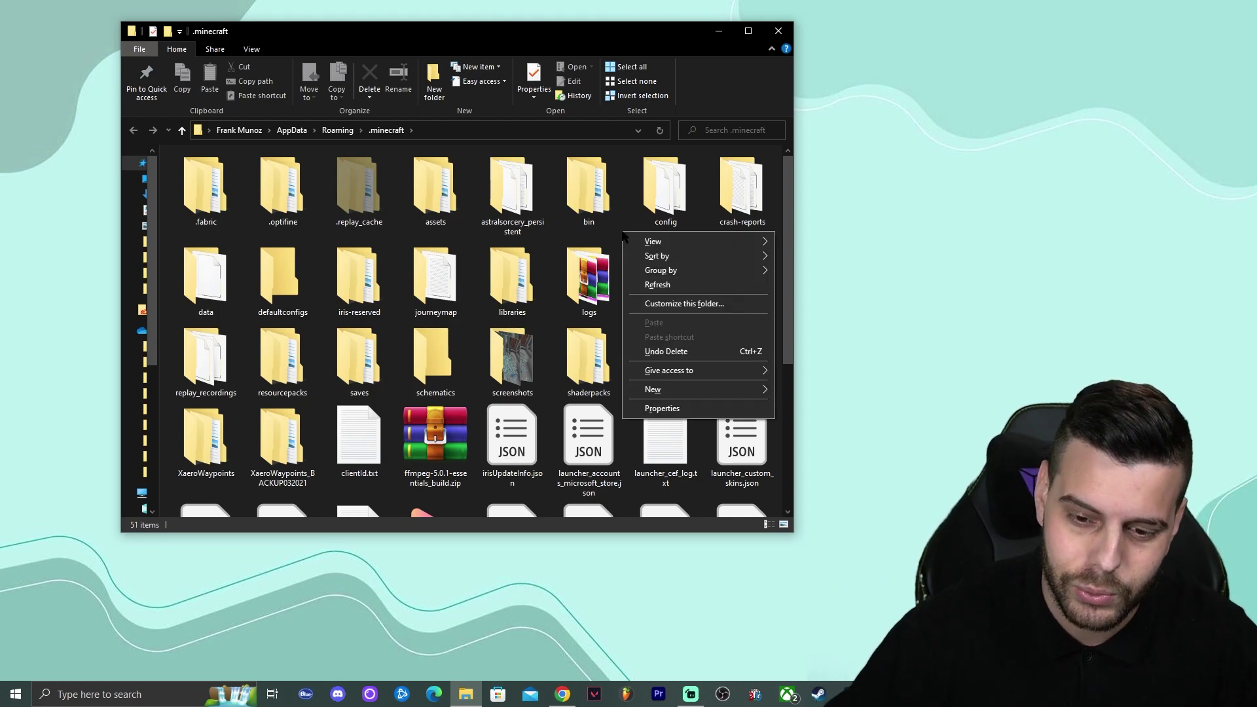
pyautogui.moveTo(695, 393)
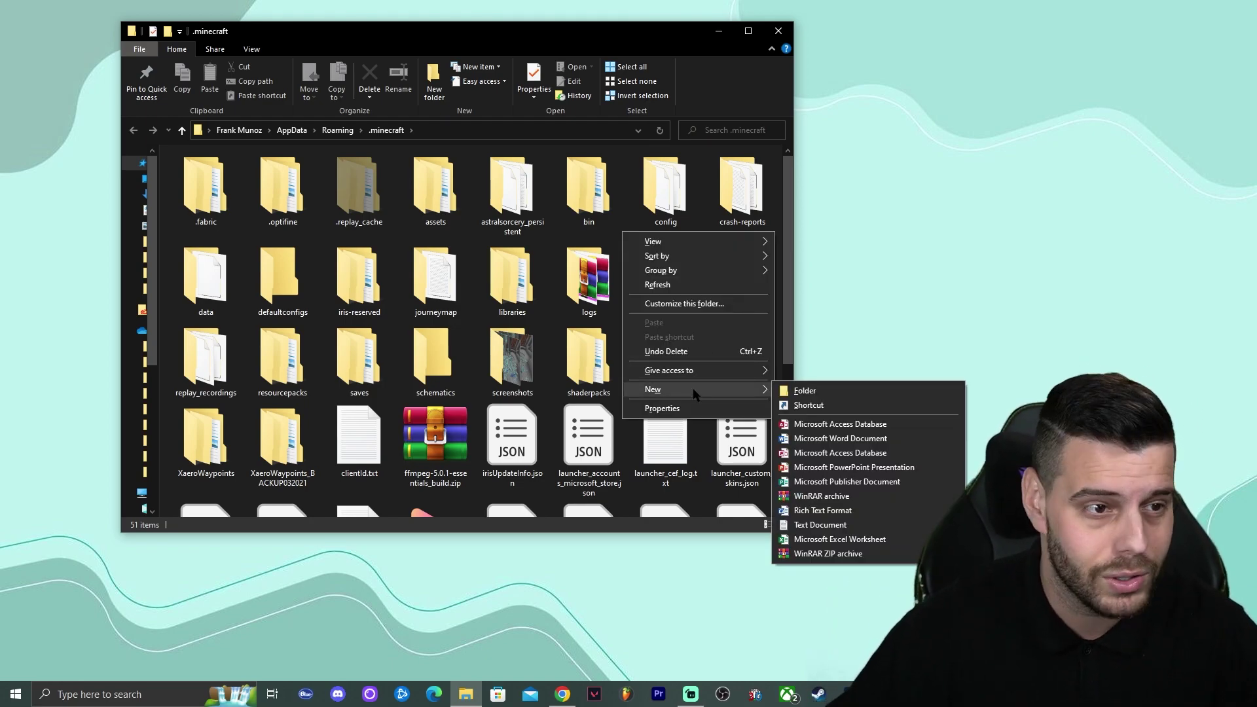
pyautogui.click(872, 393)
pyautogui.write('mods')
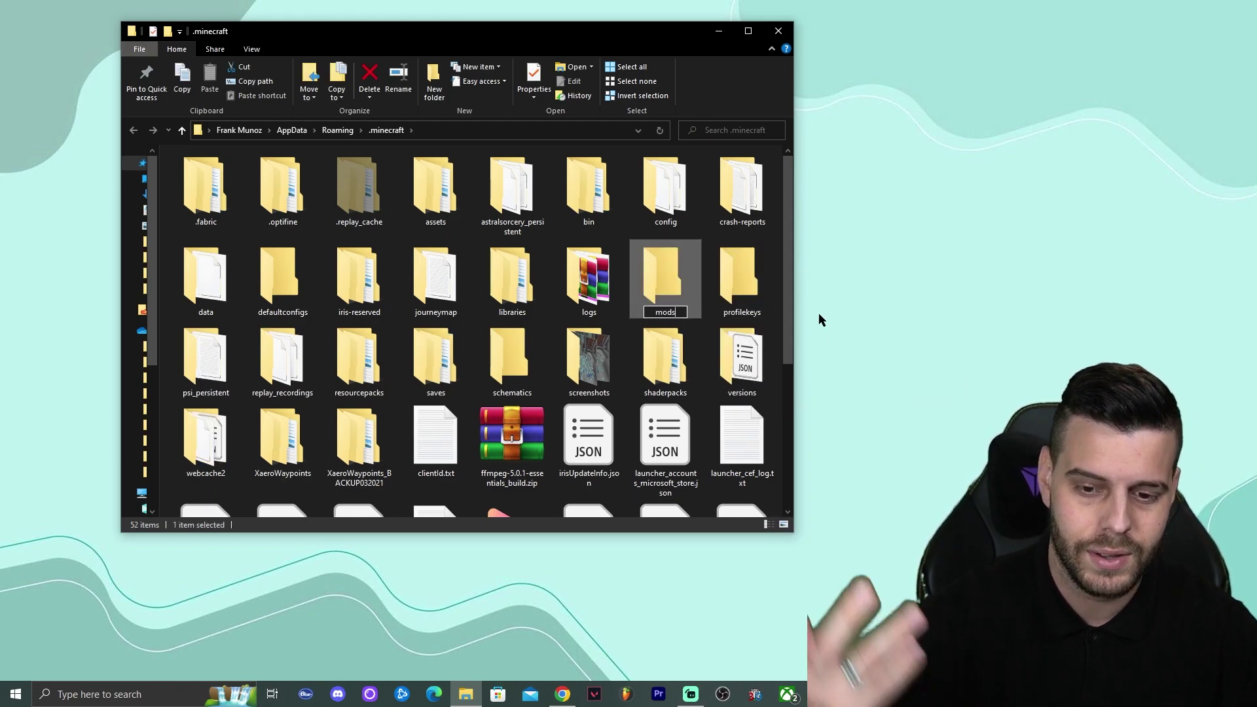
pyautogui.press('Return')
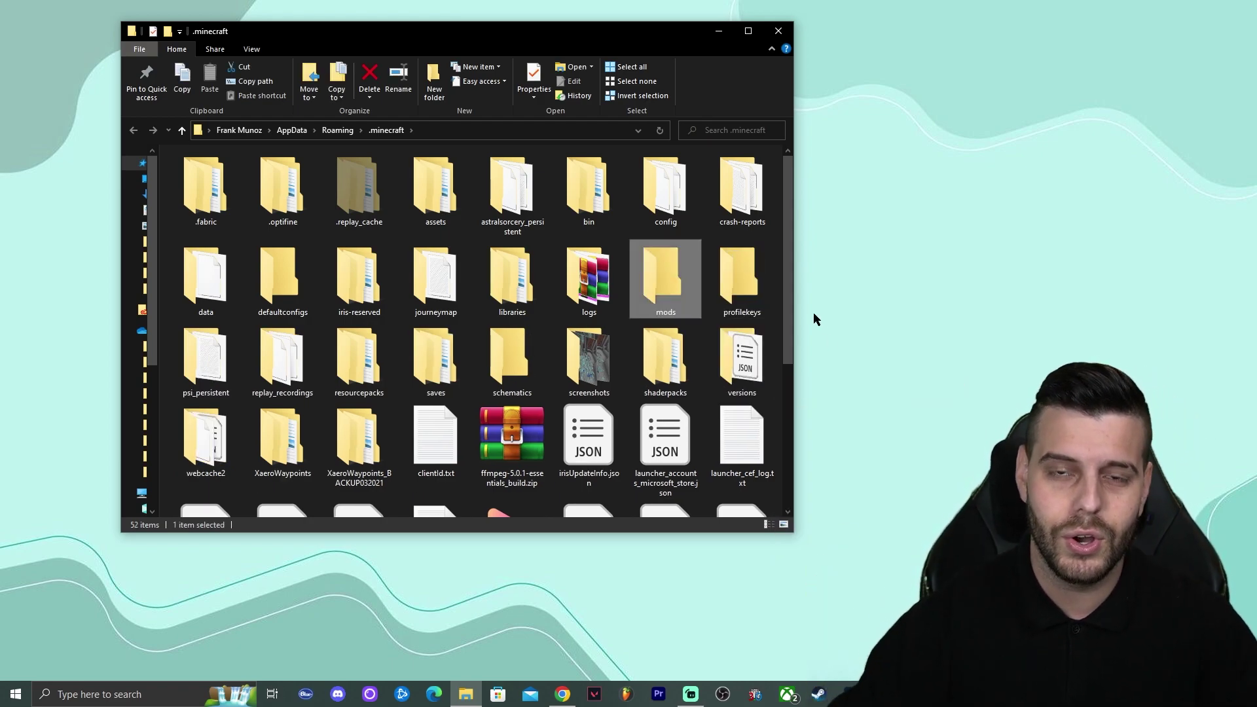
# - Move journeymap-1.19.3-5.9.2-forge (1).jar from the desktop into the mods folder, then close it
pyautogui.doubleClick(682, 273)
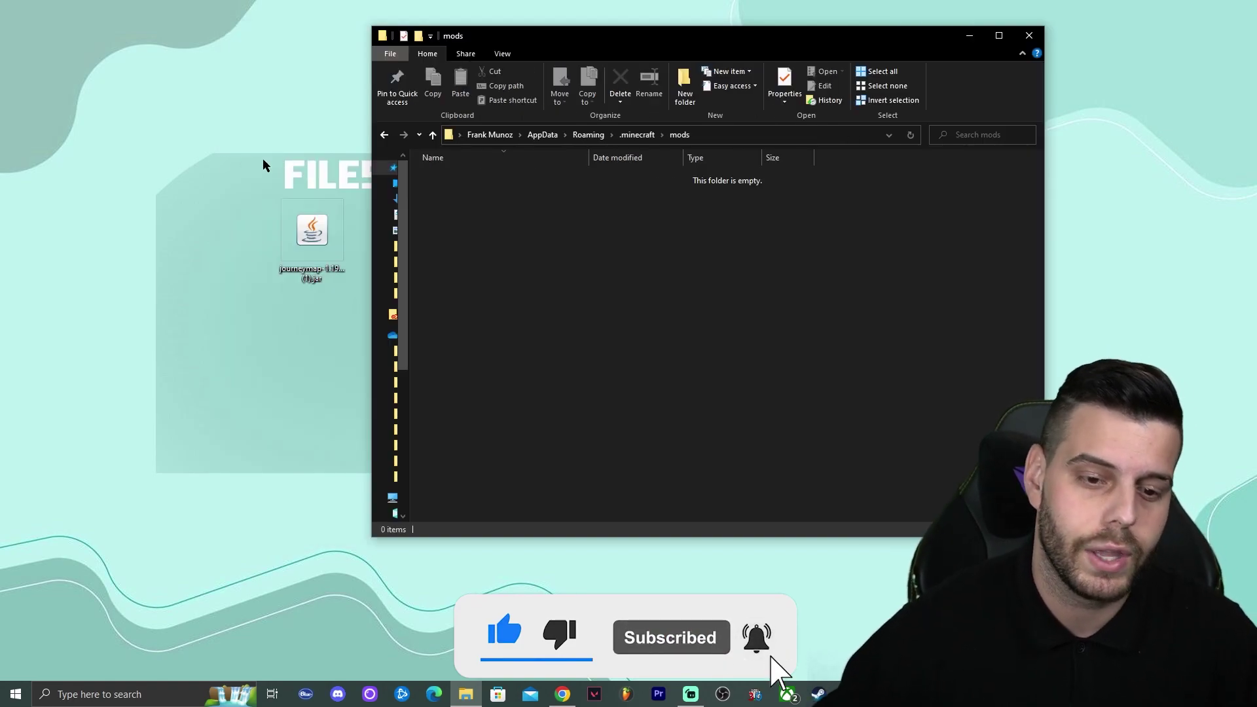
pyautogui.click(319, 246)
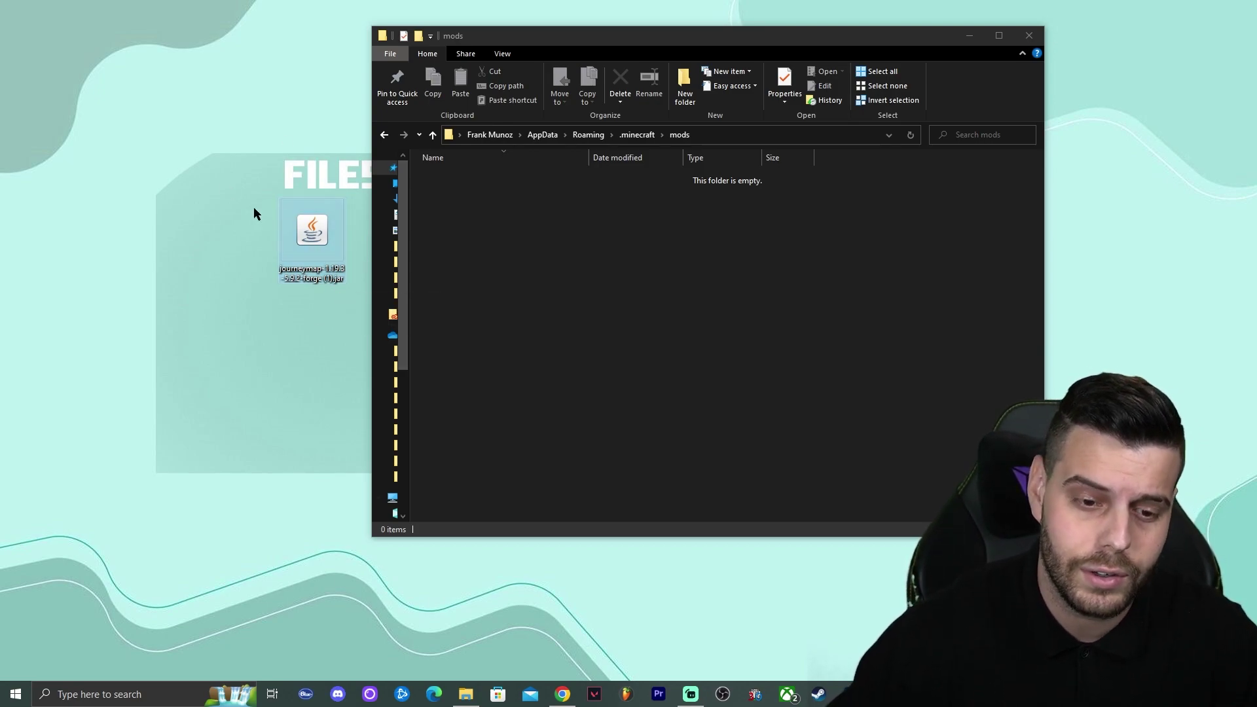
pyautogui.moveTo(301, 256); pyautogui.dragTo(530, 229)
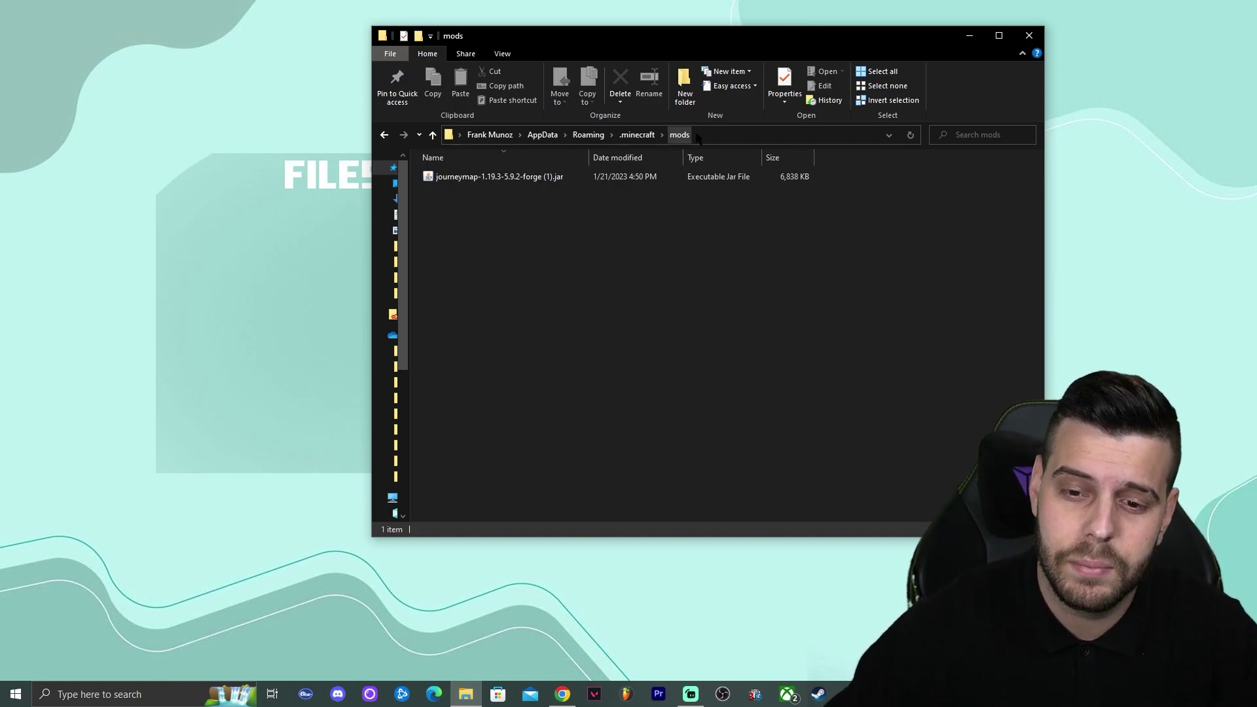
pyautogui.click(1029, 35)
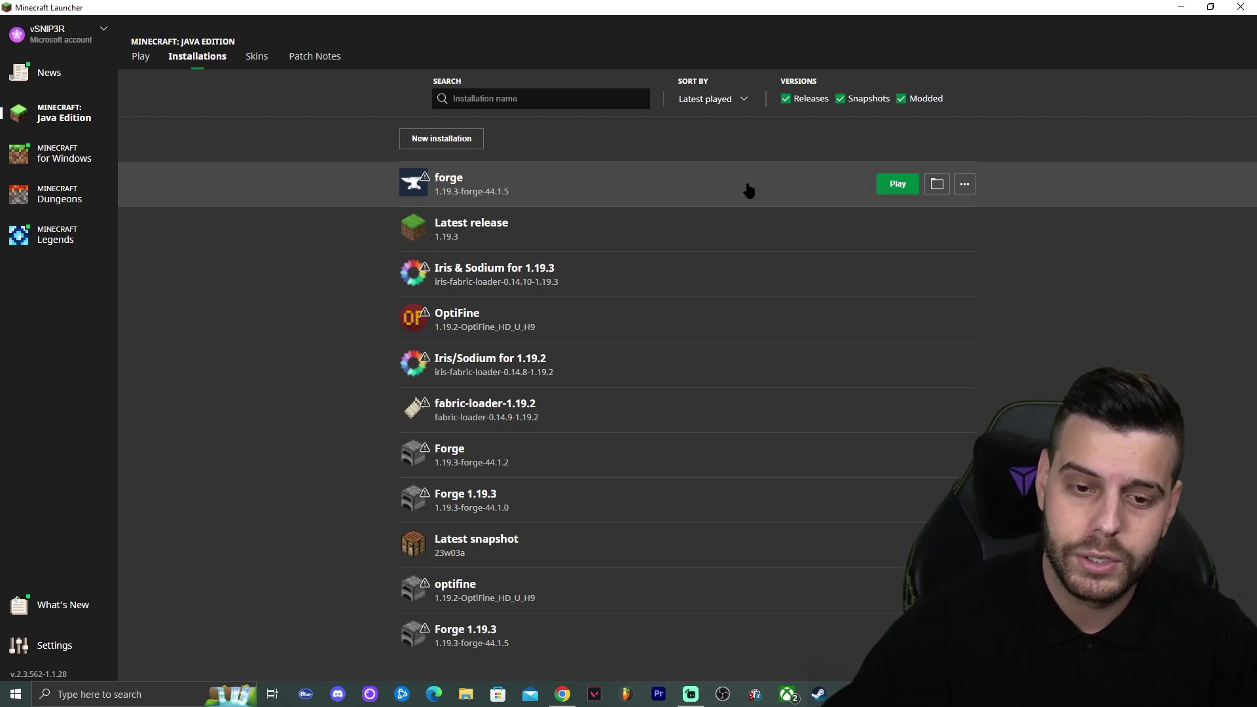
# - Launch the forge 1.19.3 installation, accepting the modded-installation risk warning
pyautogui.click(897, 184)
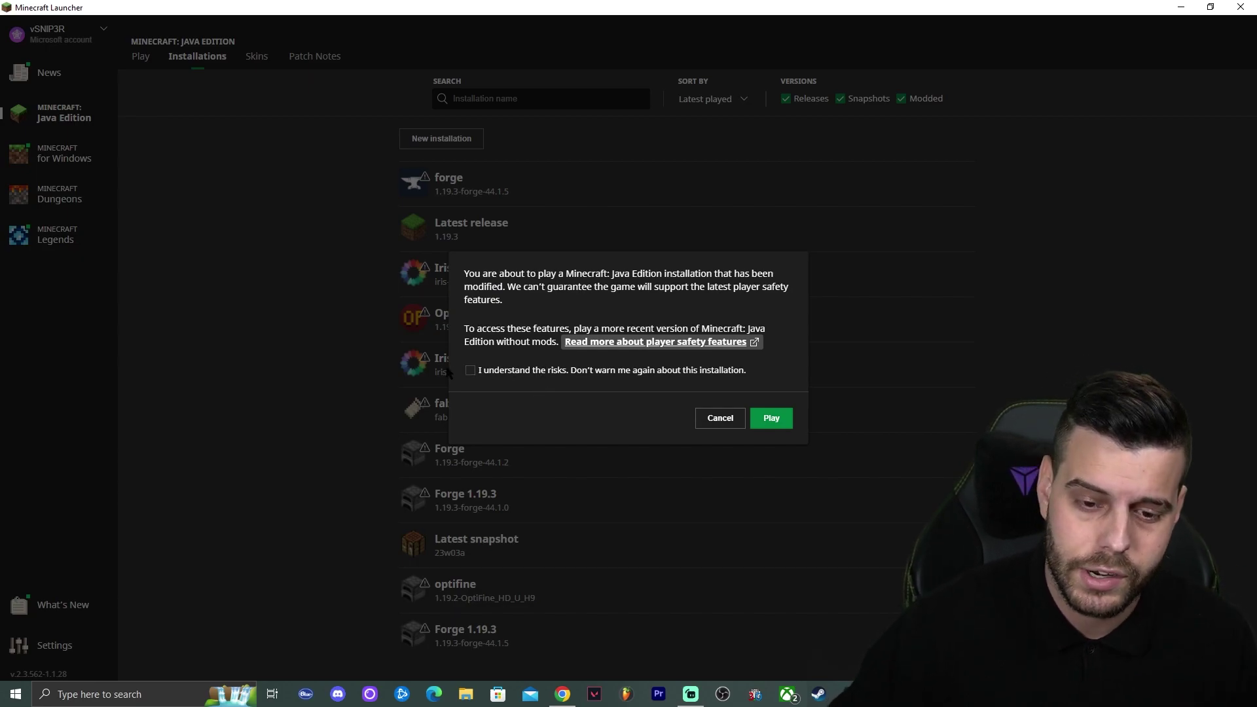
pyautogui.click(470, 370)
pyautogui.click(771, 418)
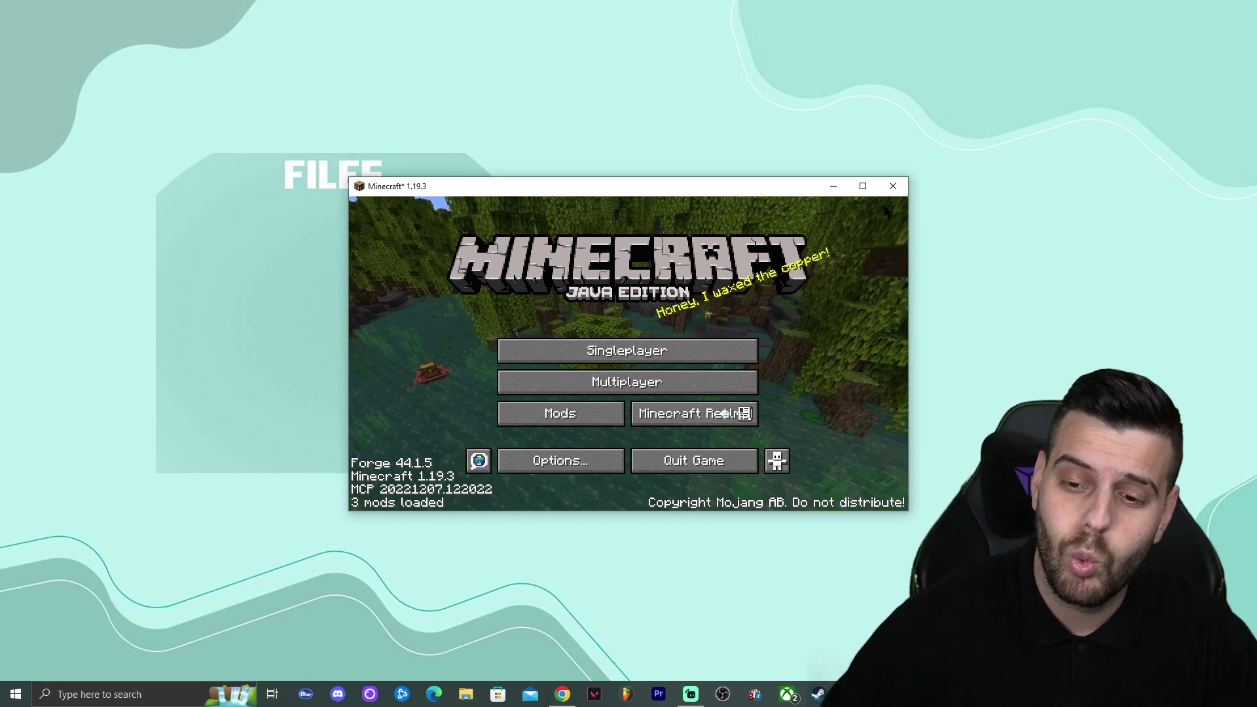
# - Confirm Journeymap 5.9.2 in the Mods list, then begin creating a new singleplayer world
pyautogui.click(863, 187)
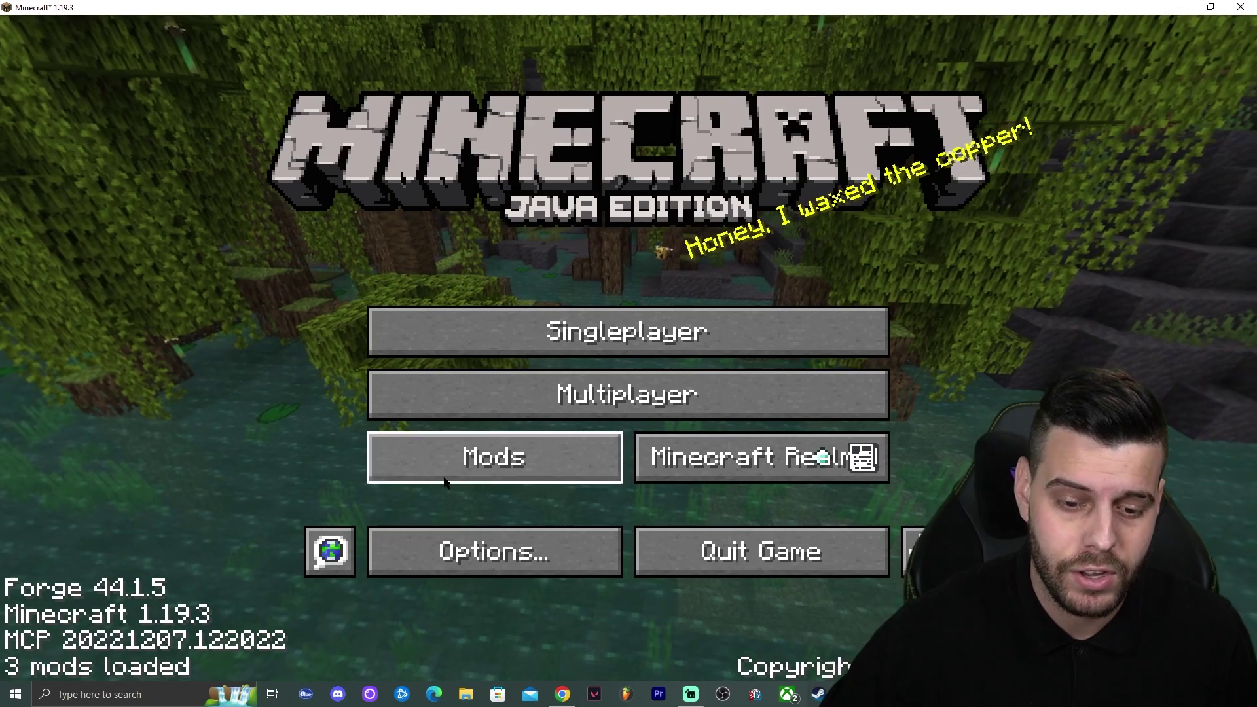
pyautogui.click(468, 457)
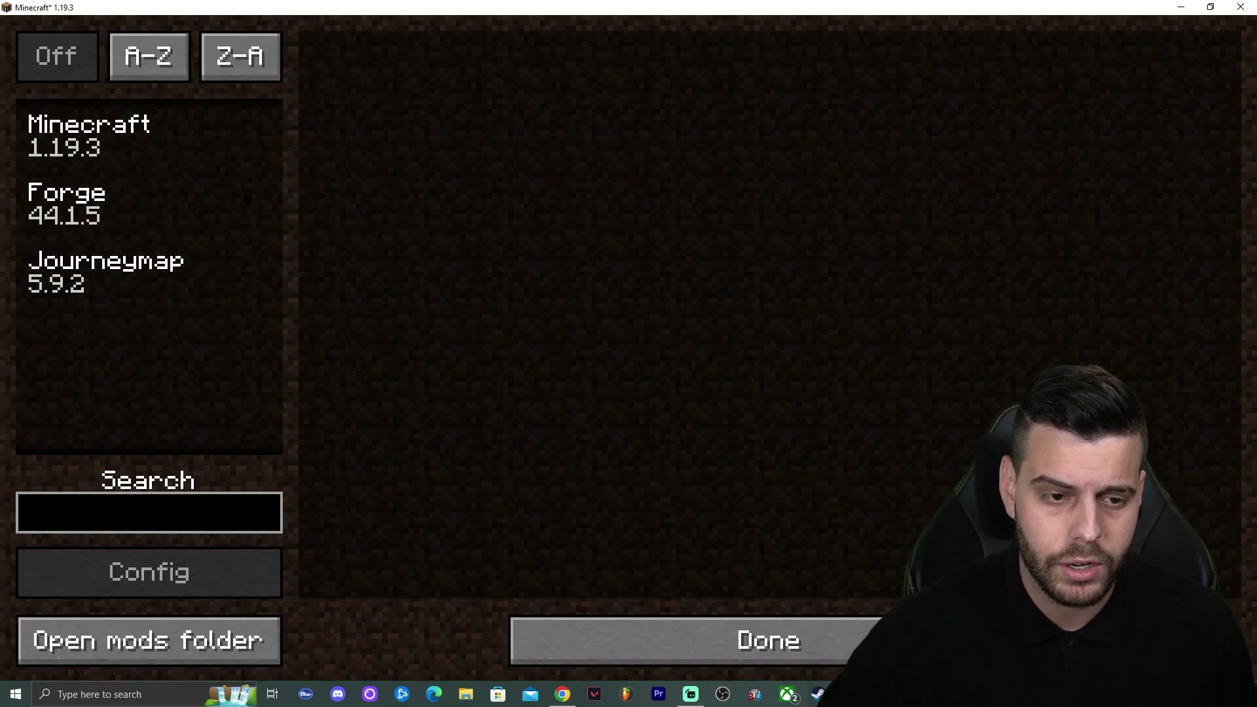
pyautogui.click(105, 272)
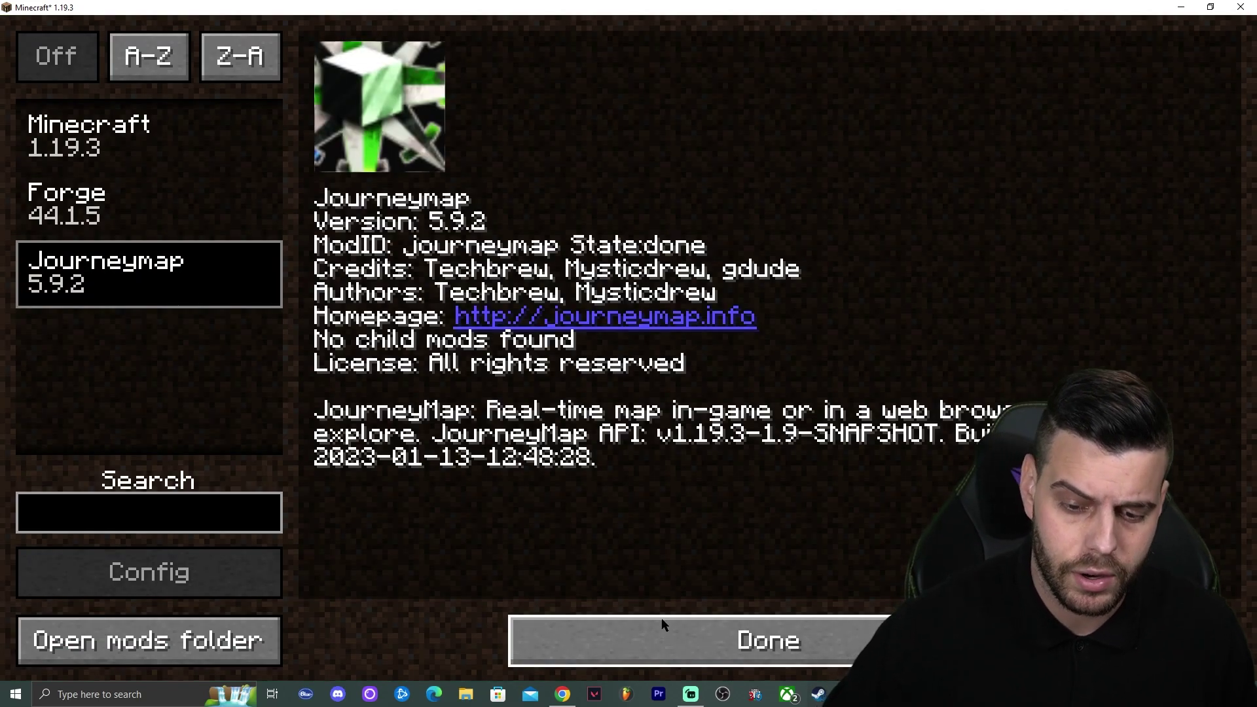
pyautogui.click(643, 620)
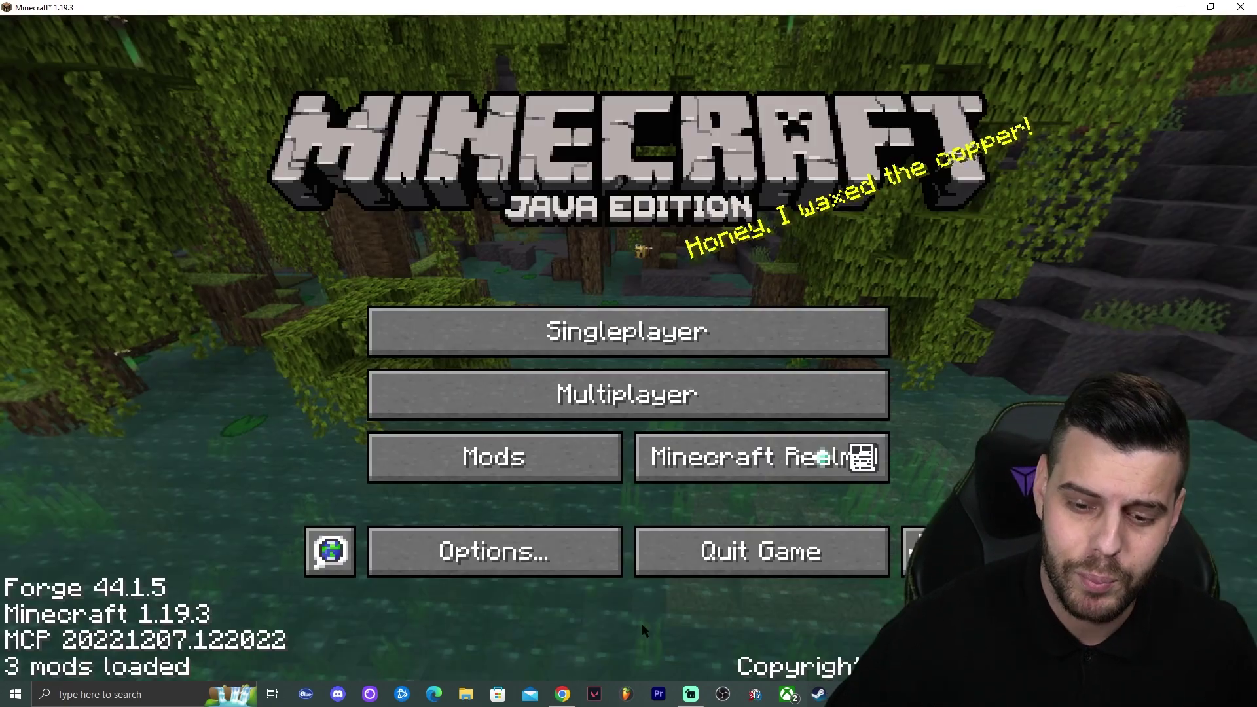
pyautogui.click(629, 329)
pyautogui.click(779, 571)
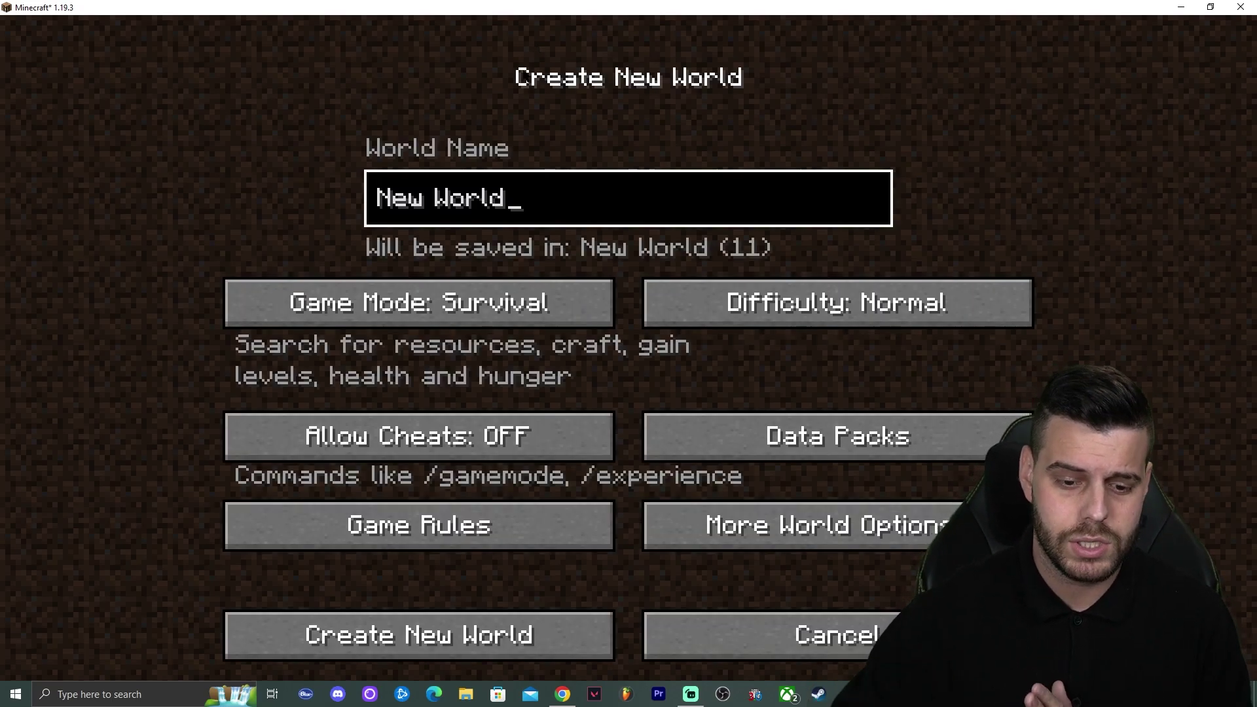
# - Create 'New World' with default settings, accepting the experimental features warning
pyautogui.click(471, 619)
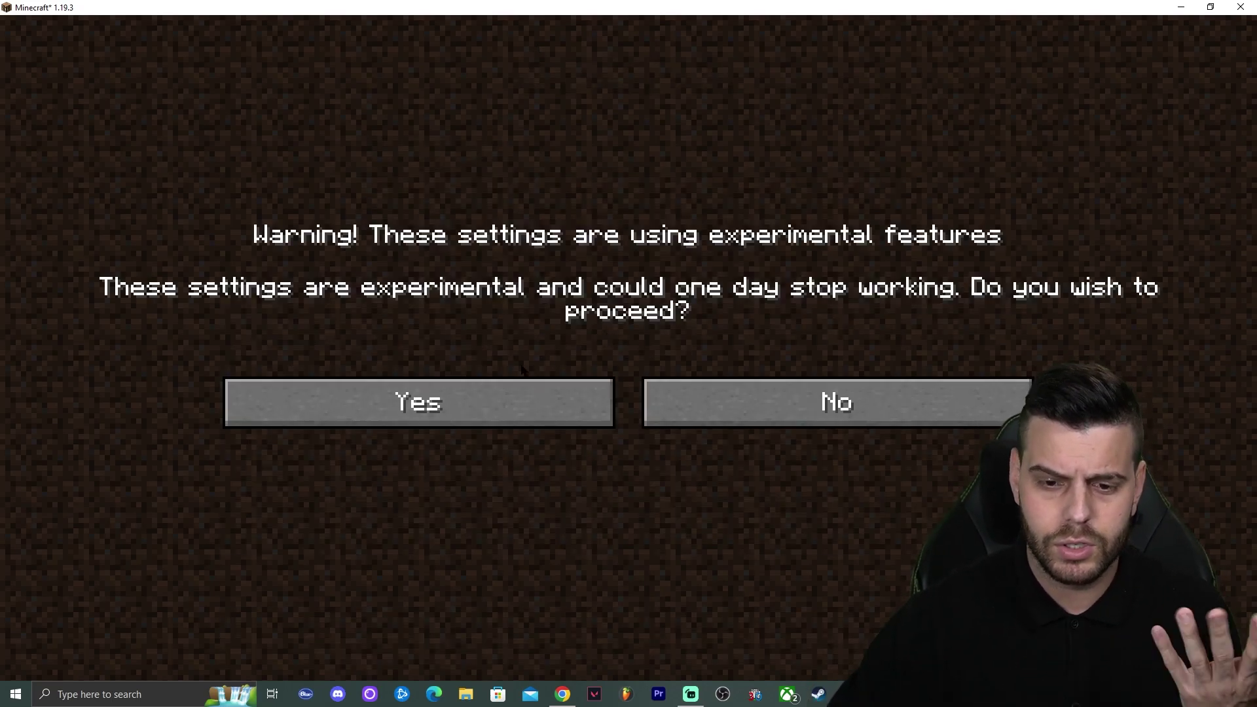
pyautogui.click(557, 403)
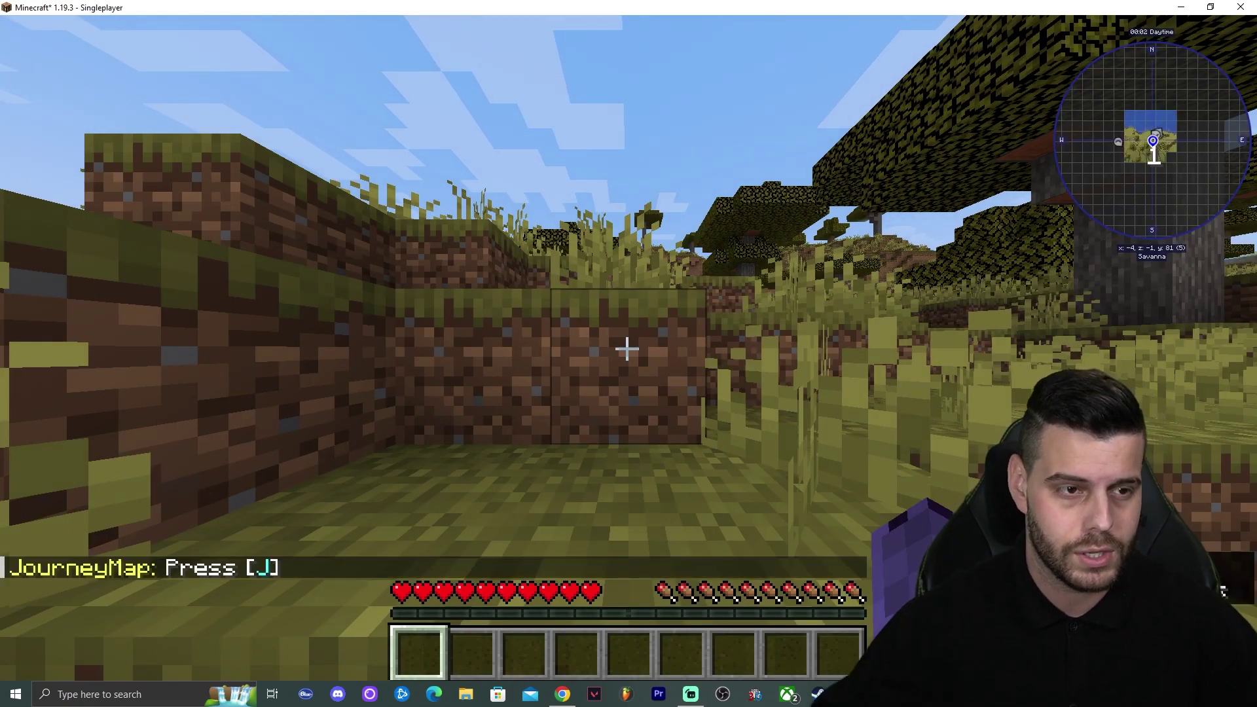
# - Walk across the savanna, then open JourneyMap's full-screen map past the What's New screen
pyautogui.press('space')
pyautogui.press('w')
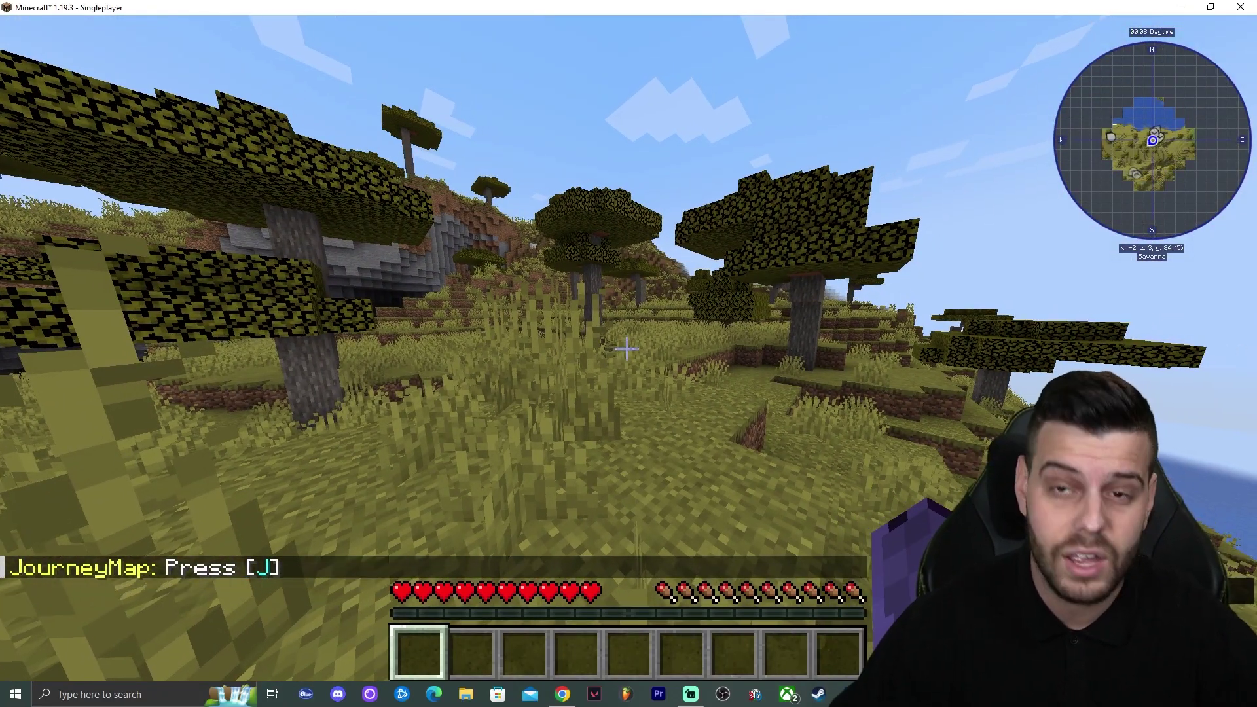
pyautogui.press('j')
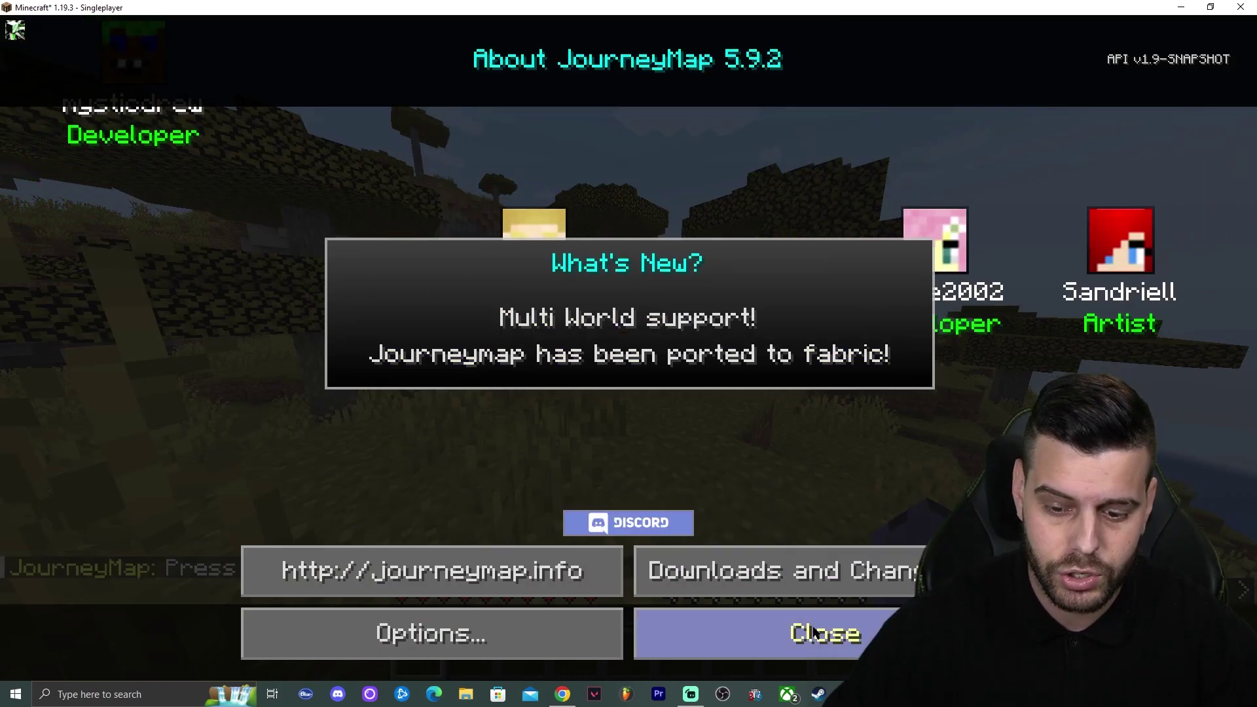
pyautogui.click(770, 630)
# - Pan and zoom the map to view the explored savanna and coastline
pyautogui.moveTo(655, 300); pyautogui.dragTo(622, 222)
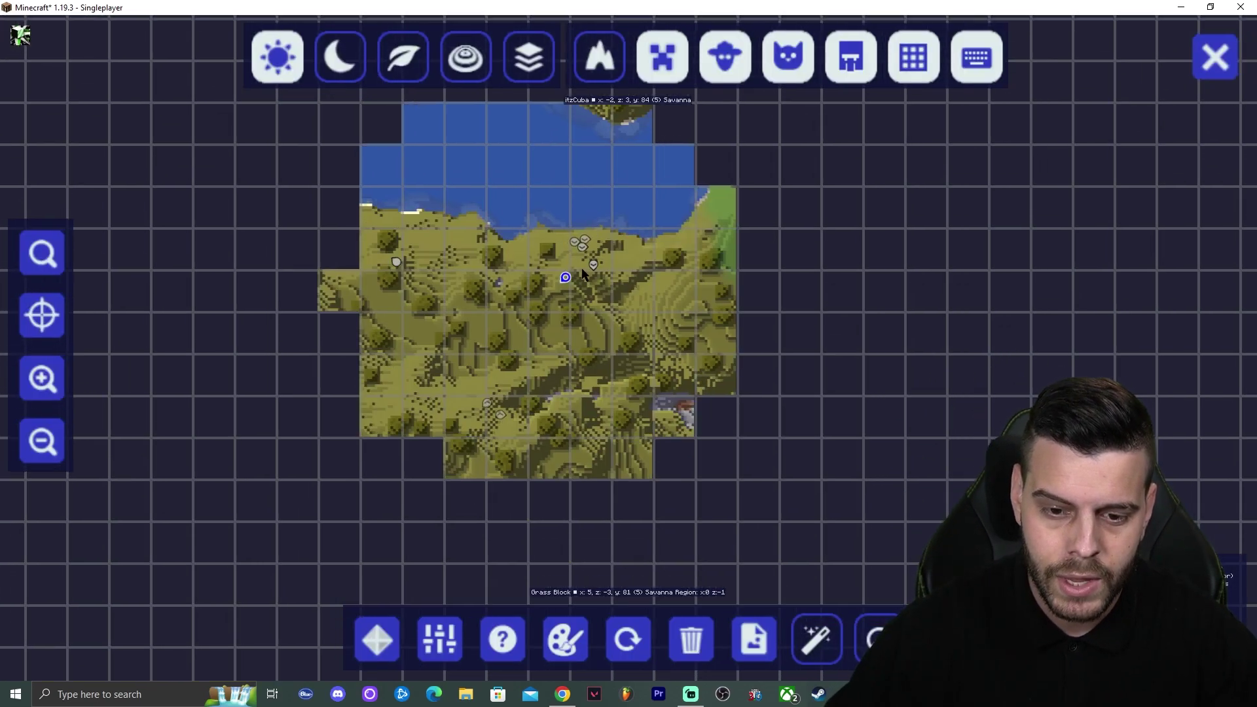
pyautogui.scroll(3, 614, 278)
pyautogui.scroll(-3, 614, 277)
pyautogui.moveTo(625, 301); pyautogui.dragTo(645, 321)
pyautogui.scroll(2, 645, 322)
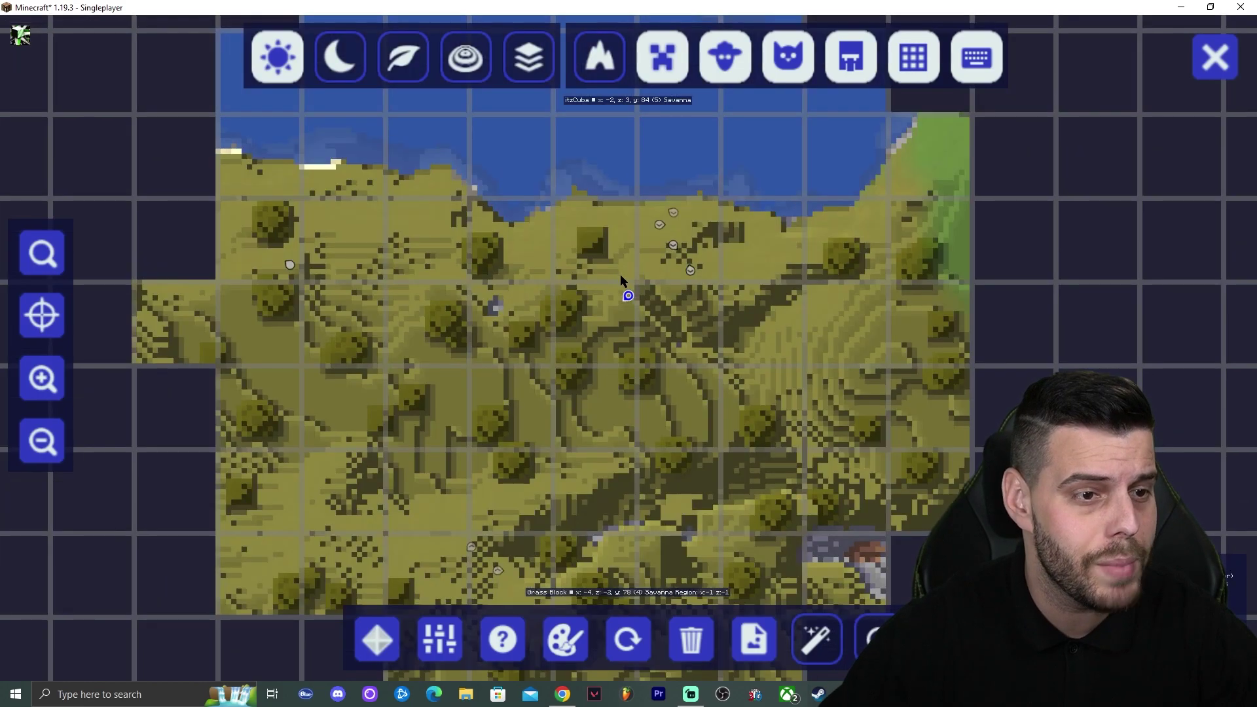
pyautogui.scroll(-2, 668, 311)
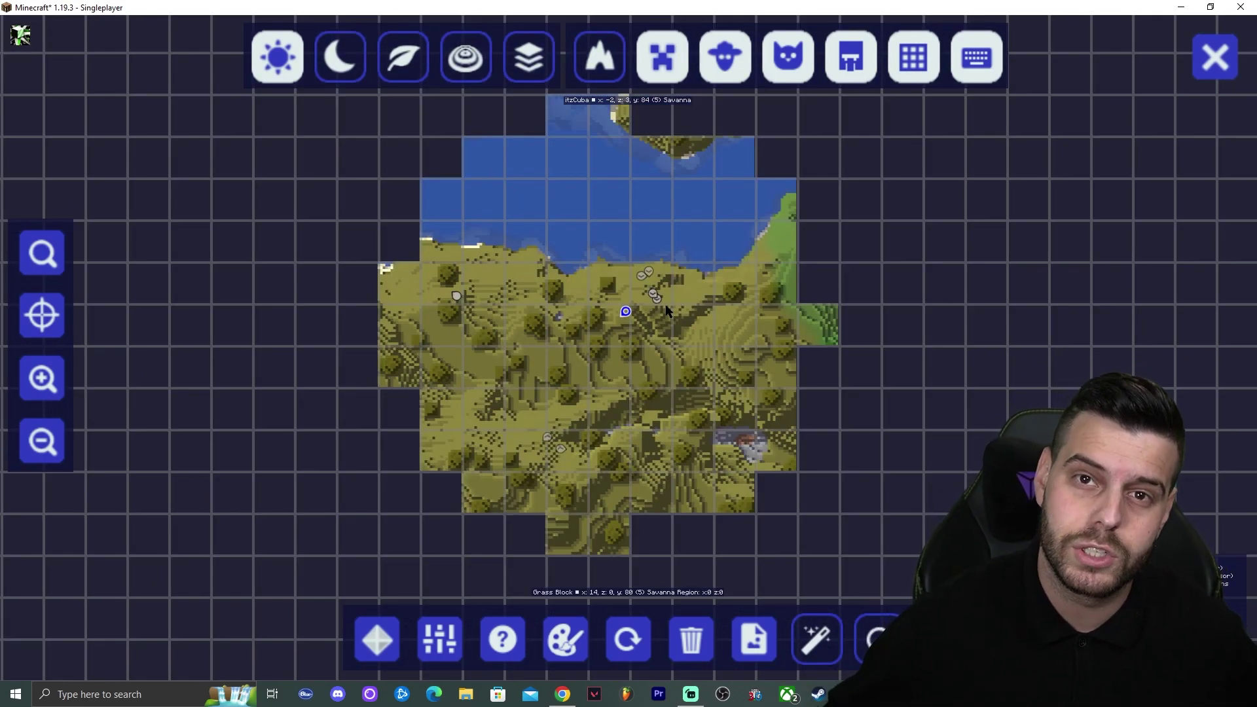